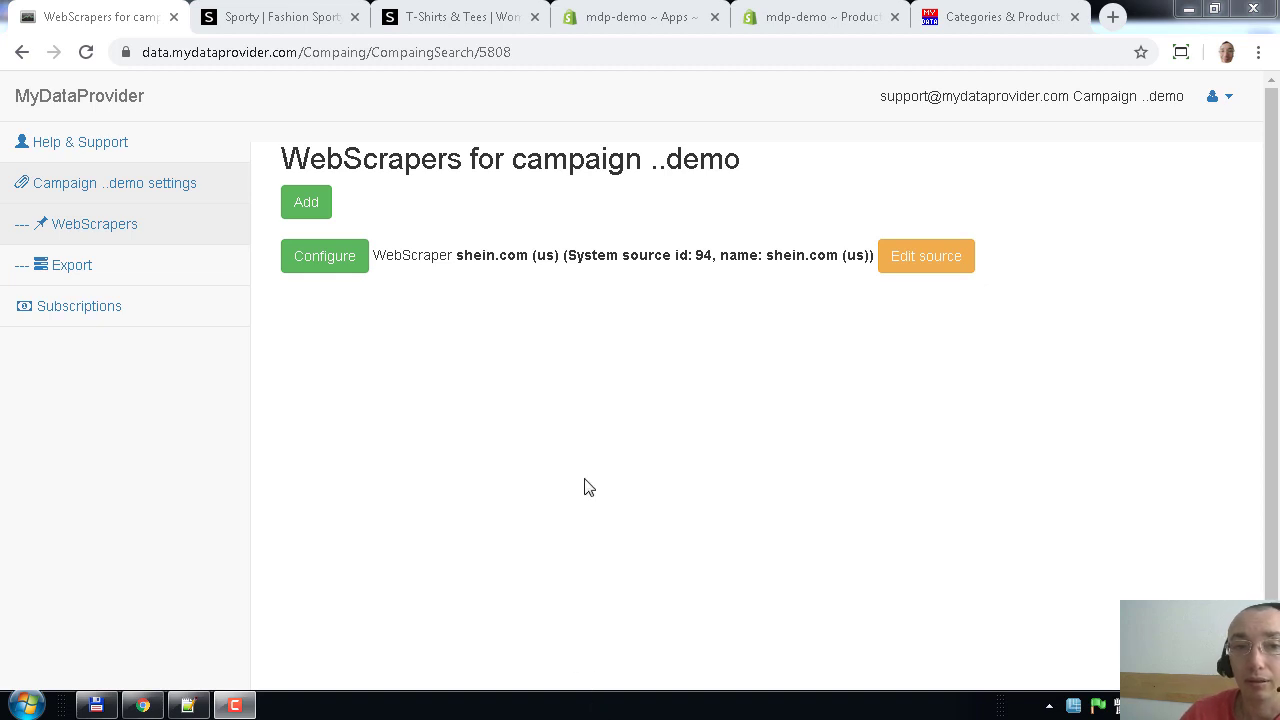
- Examine the site's web address and the signed-in account shown in the page header
left_click_drag(303, 51, 131, 63)
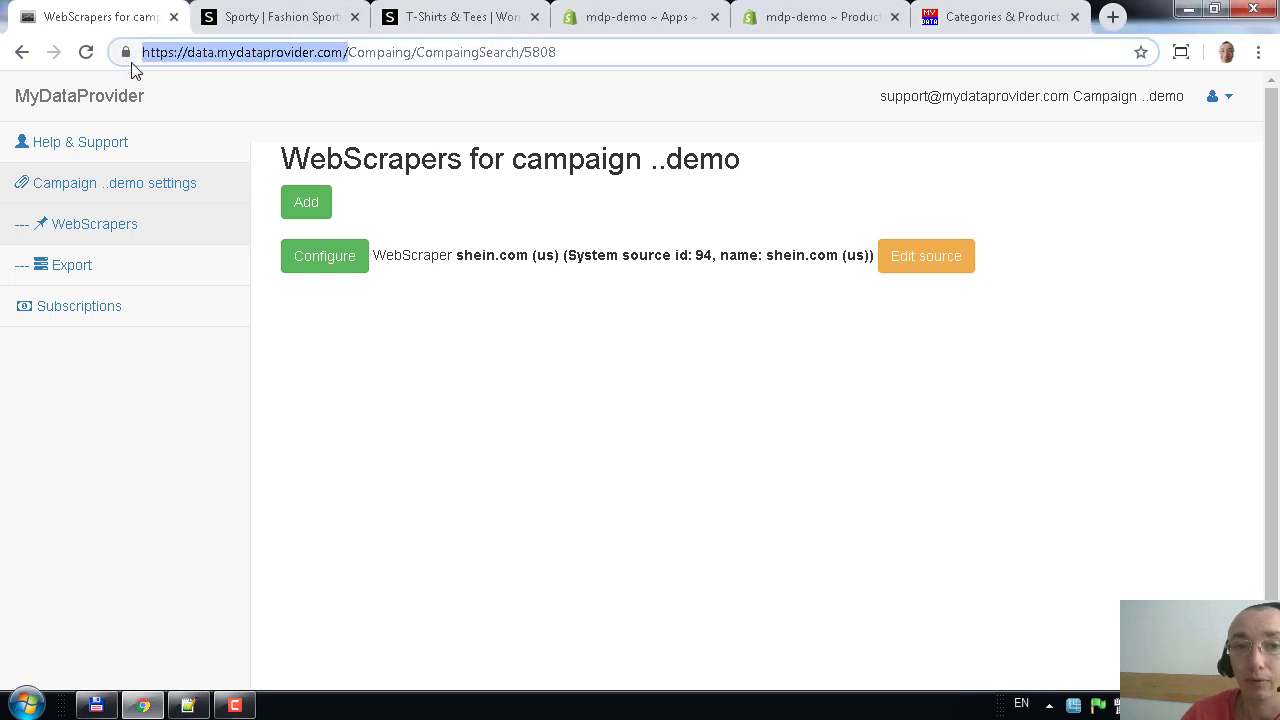
left_click(540, 379)
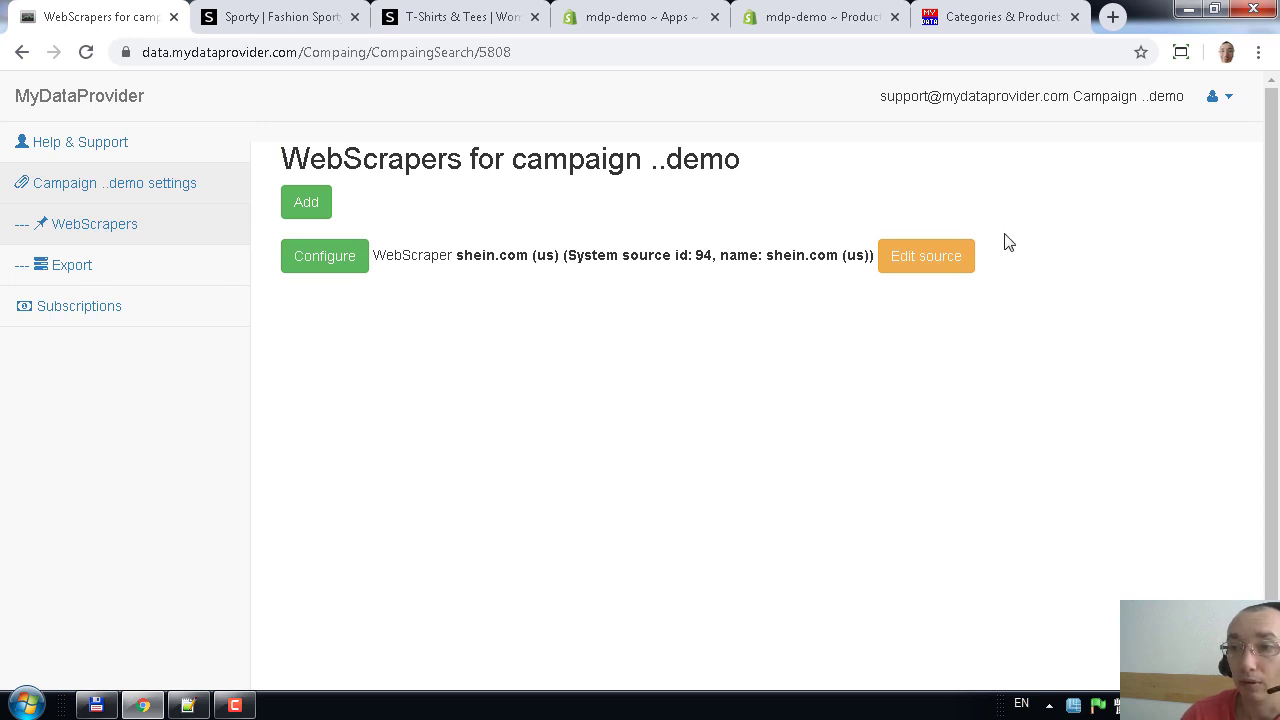
left_click_drag(888, 95, 1052, 126)
left_click(1050, 128)
left_click_drag(886, 95, 1040, 152)
left_click(1015, 180)
left_click_drag(882, 100, 1068, 108)
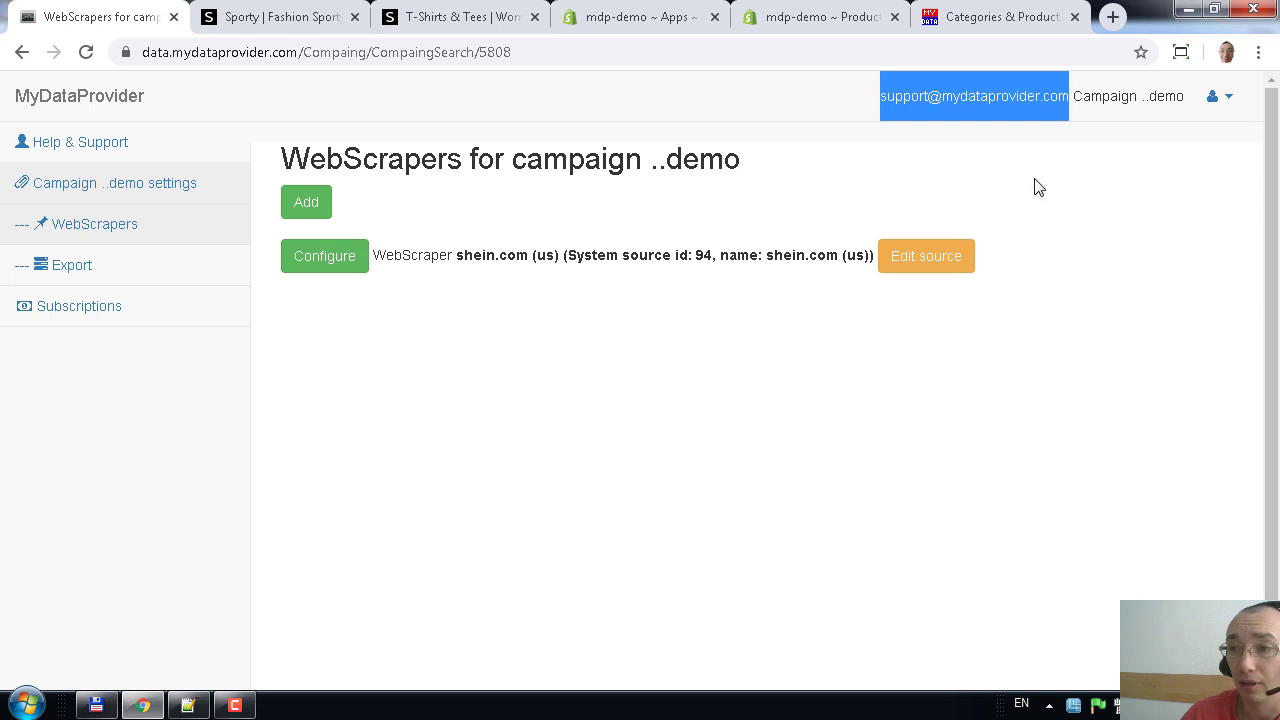
left_click(1064, 162)
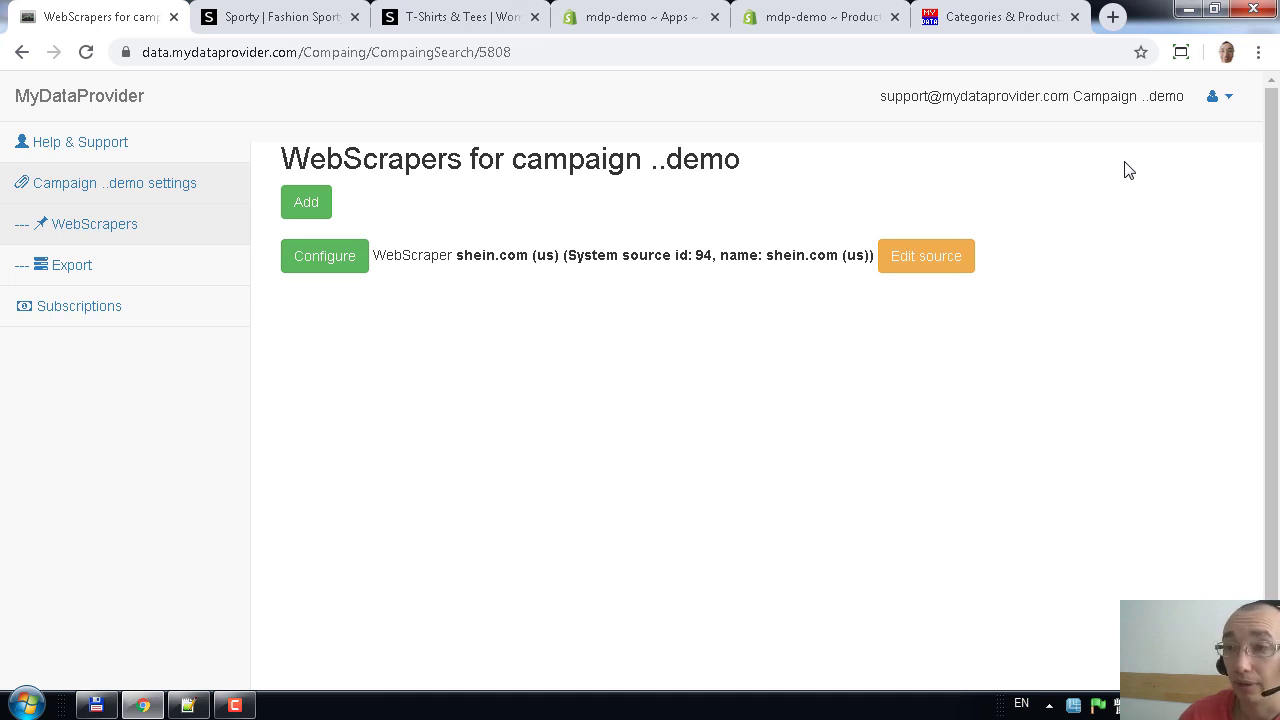
- Review the list of available campaigns, the active ..demo campaign and its assigned web scraper
left_click(1212, 100)
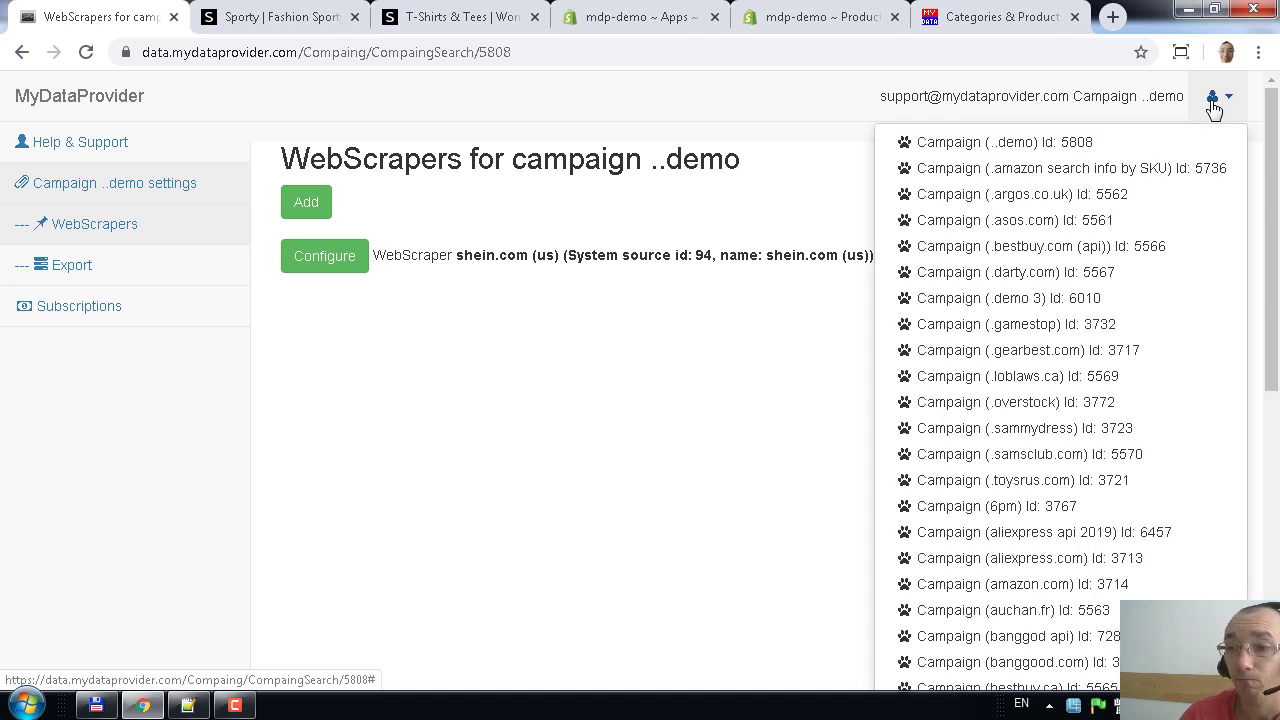
left_click(1057, 119)
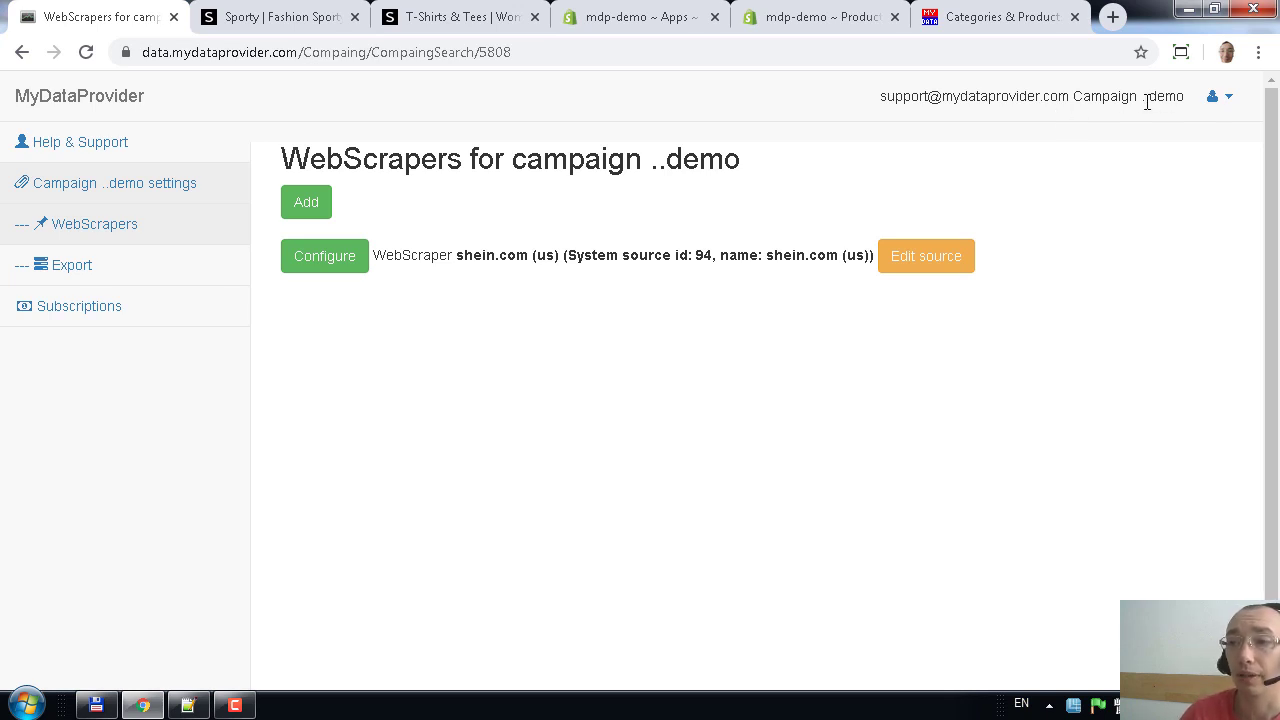
left_click_drag(1146, 102, 1176, 104)
left_click(1067, 188)
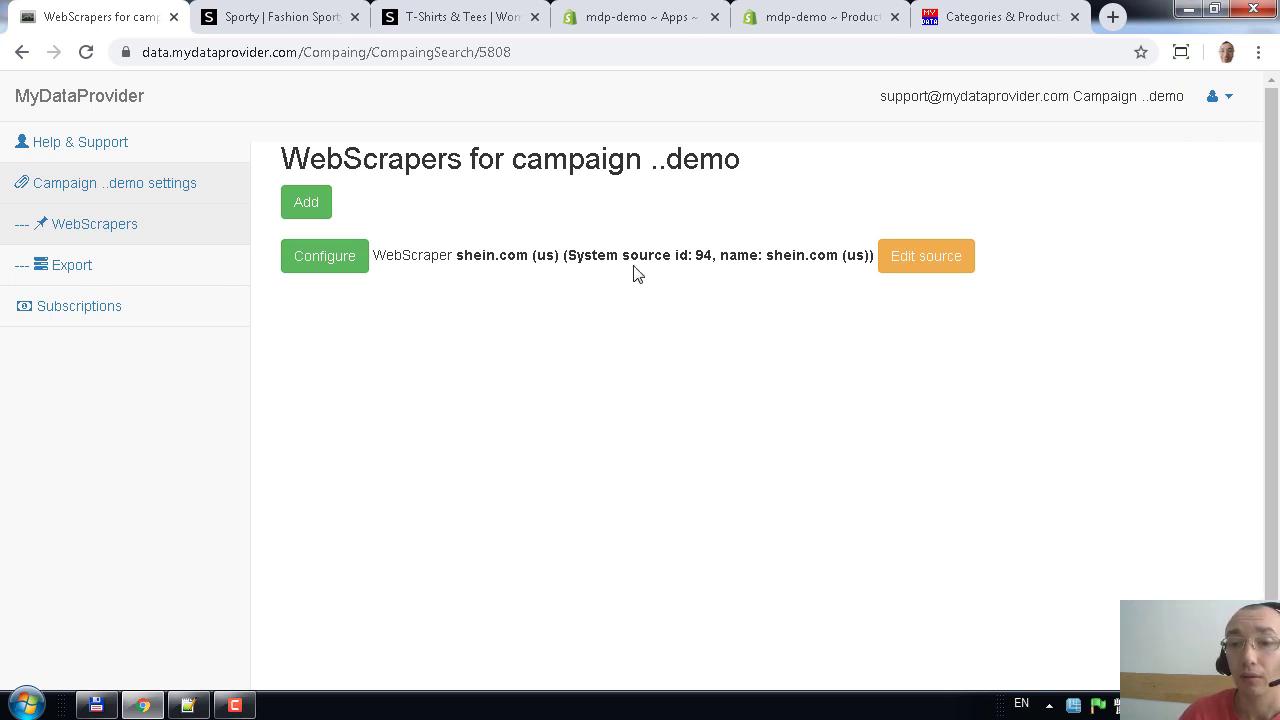
left_click_drag(457, 255, 482, 256)
left_click(560, 313)
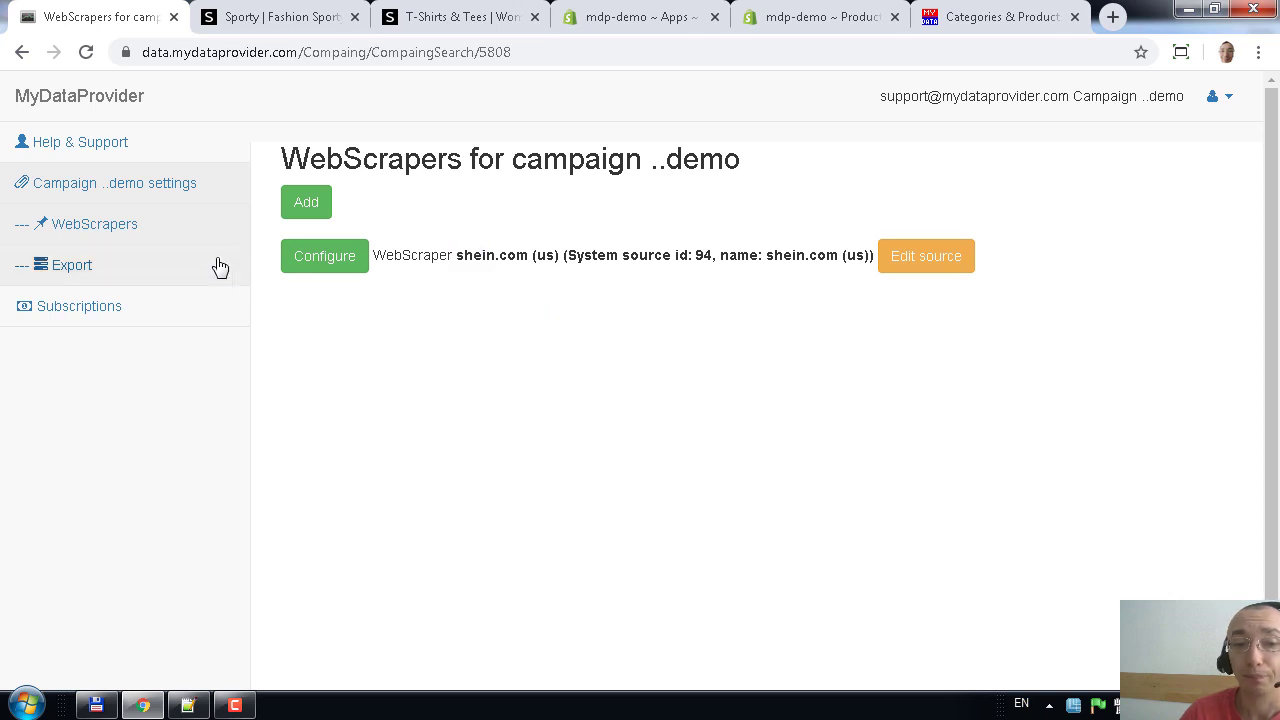
left_click_drag(1082, 95, 1145, 96)
left_click(819, 190)
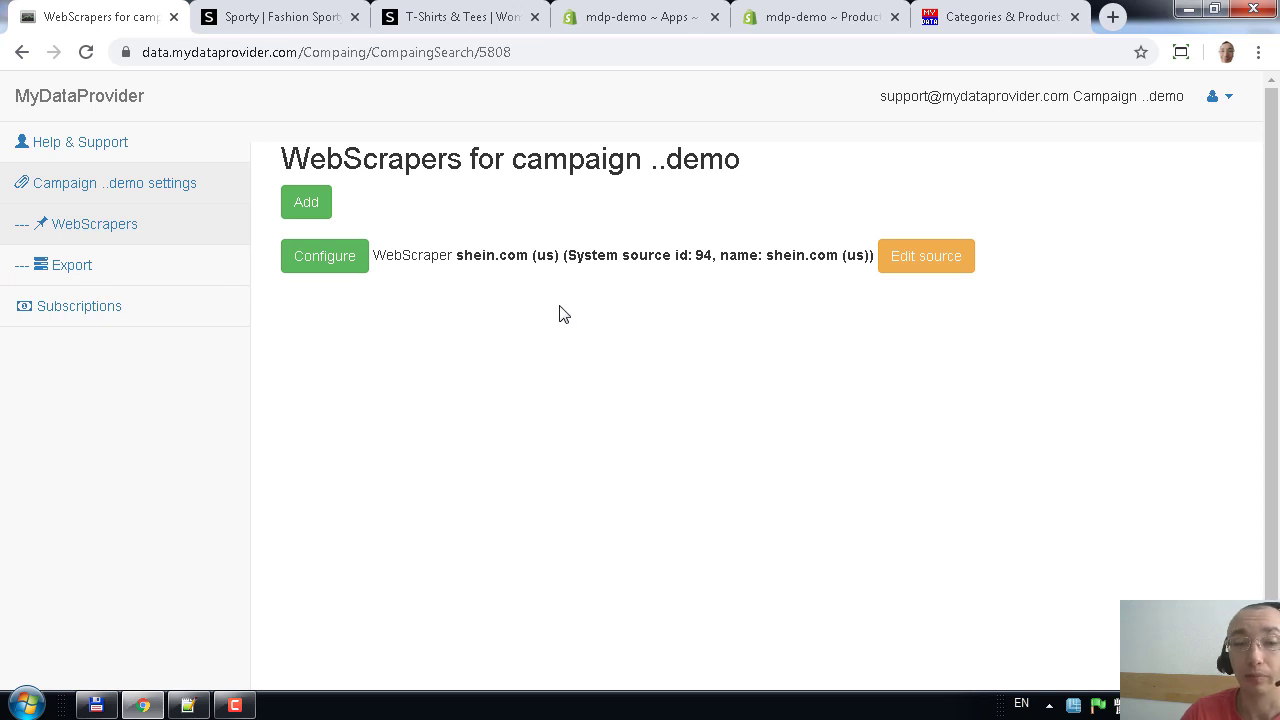
- Open the categories filter settings of the shein.com (us) web scraper in the ..demo campaign
left_click(138, 228)
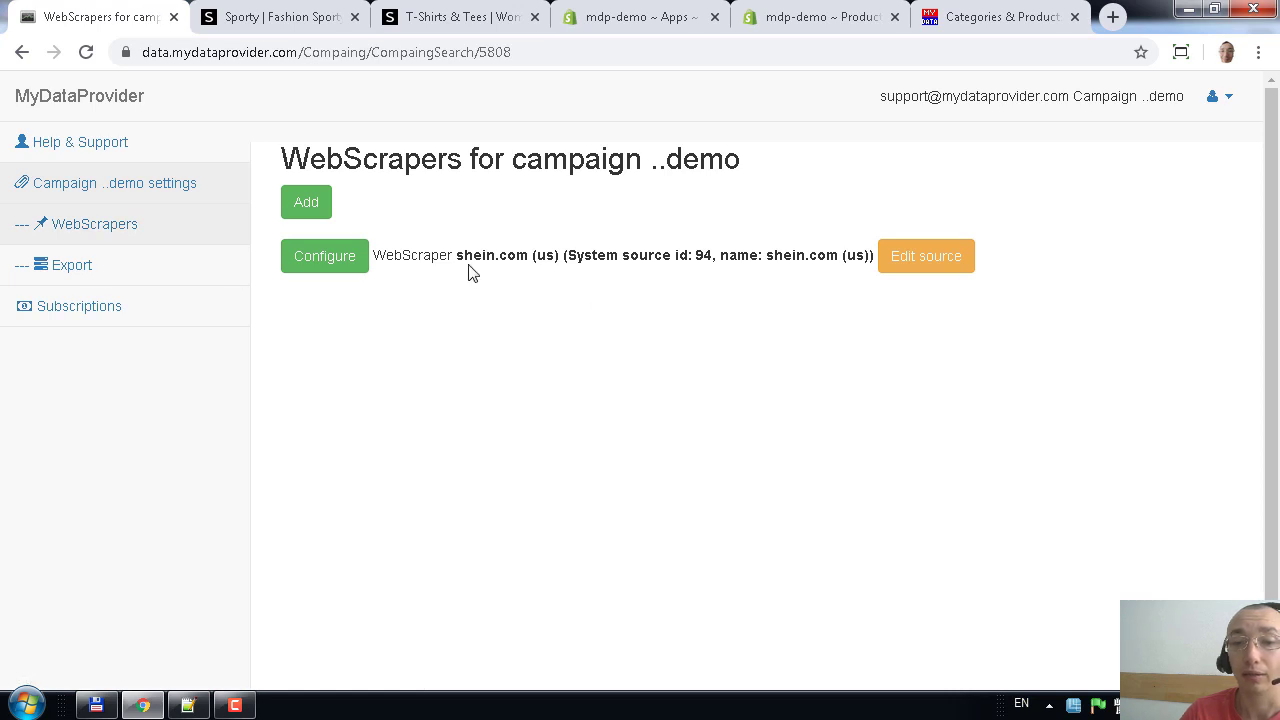
left_click_drag(459, 257, 566, 254)
left_click(563, 300)
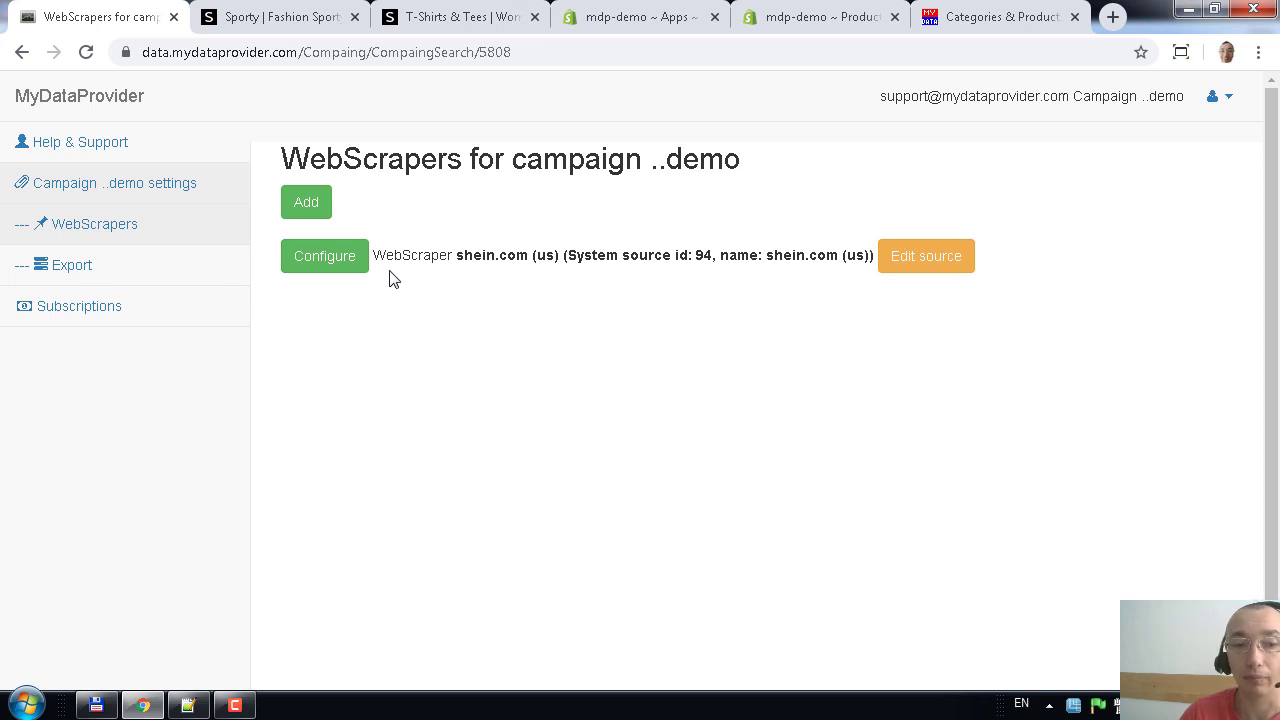
left_click(97, 239)
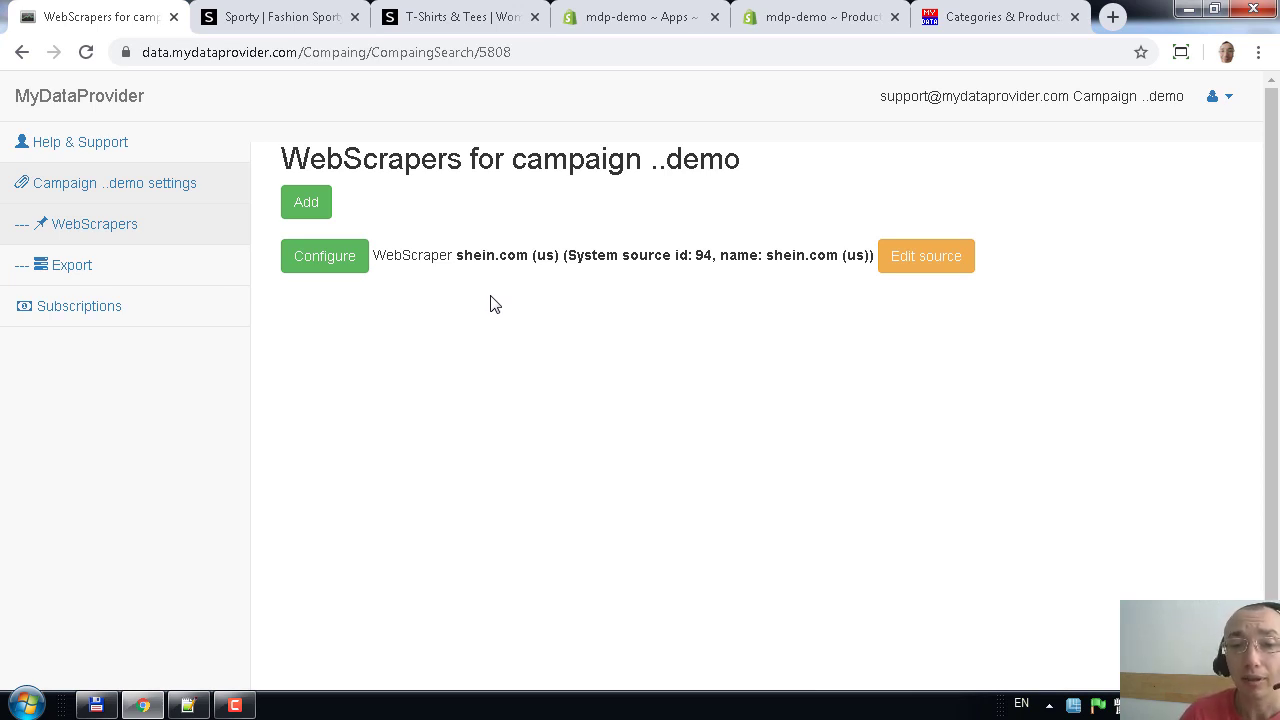
left_click(343, 270)
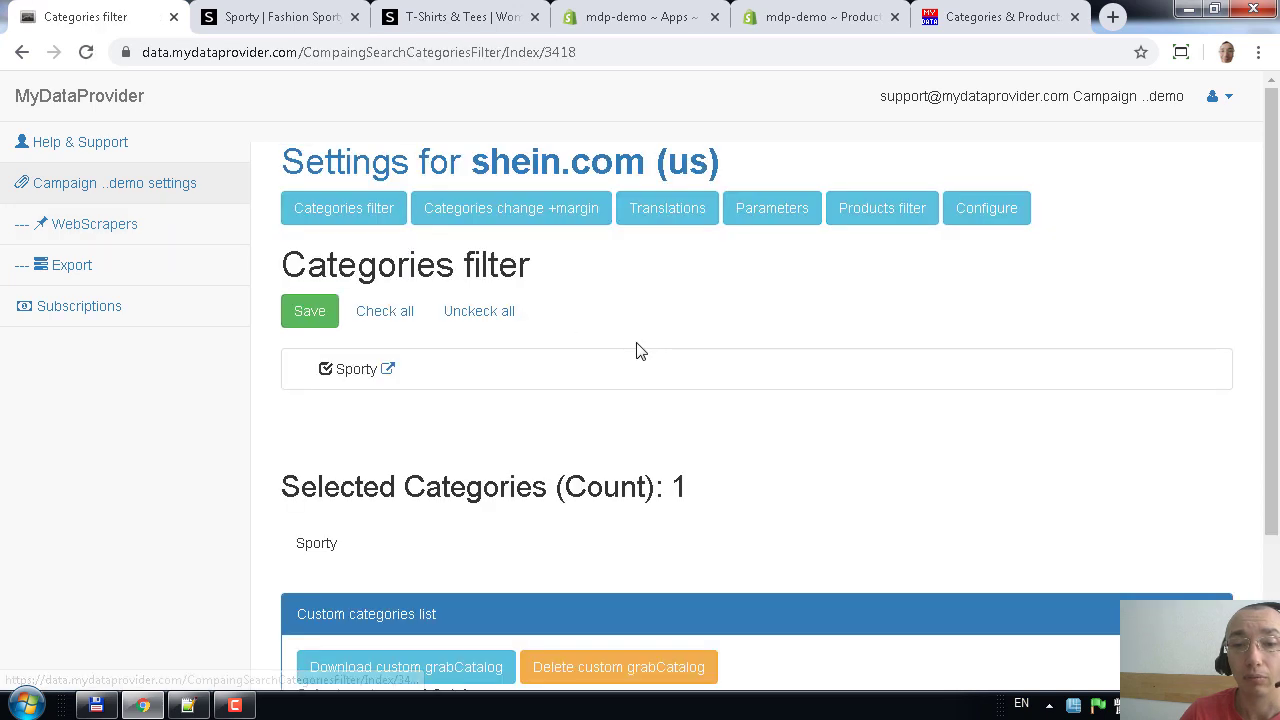
scroll(663, 390, "down", 2)
scroll(218, 279, "up", 2)
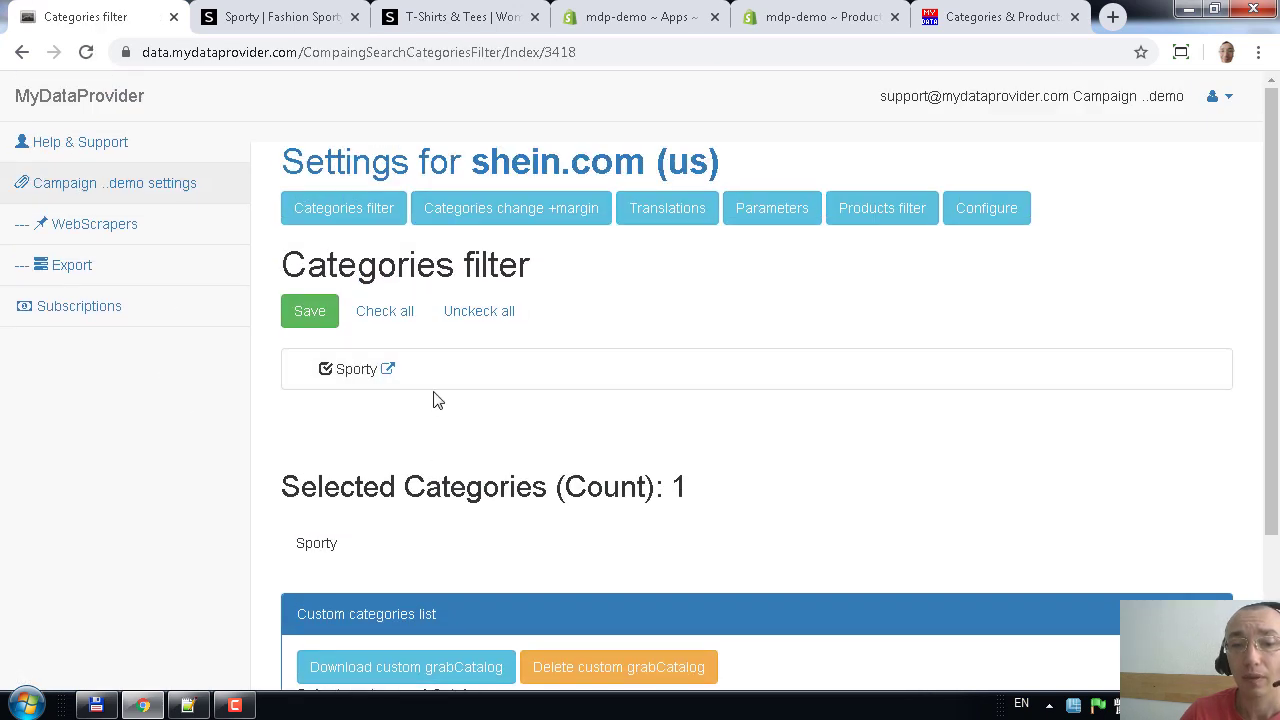
scroll(380, 340, "down", 1)
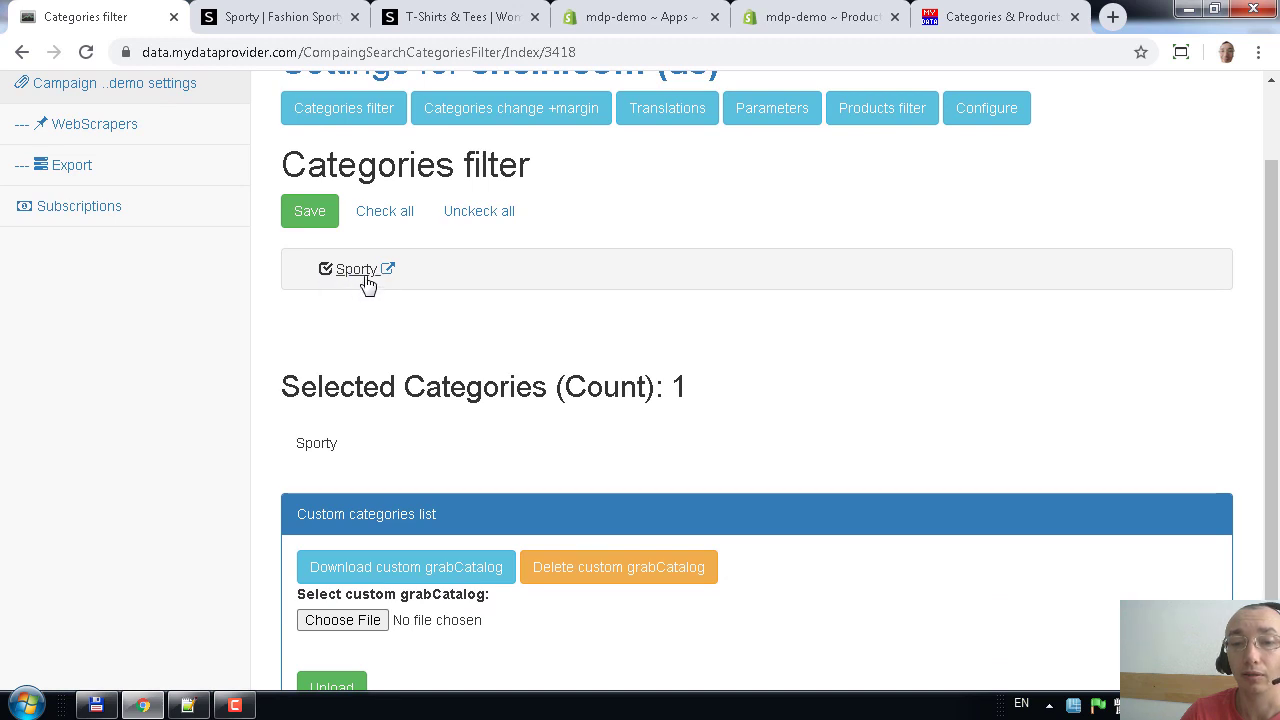
- Look over the Sporty category page on shein.com and return to the categories filter
left_click(290, 18)
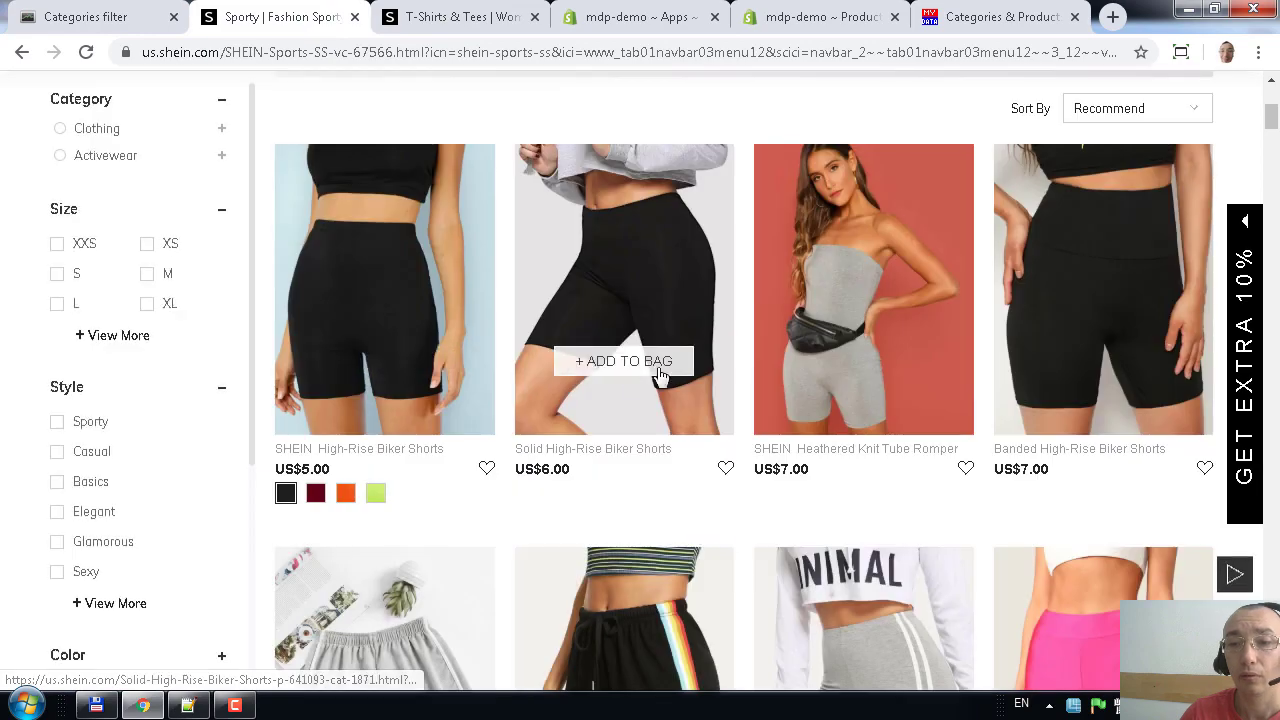
scroll(434, 383, "up", 3)
scroll(499, 220, "down", 2)
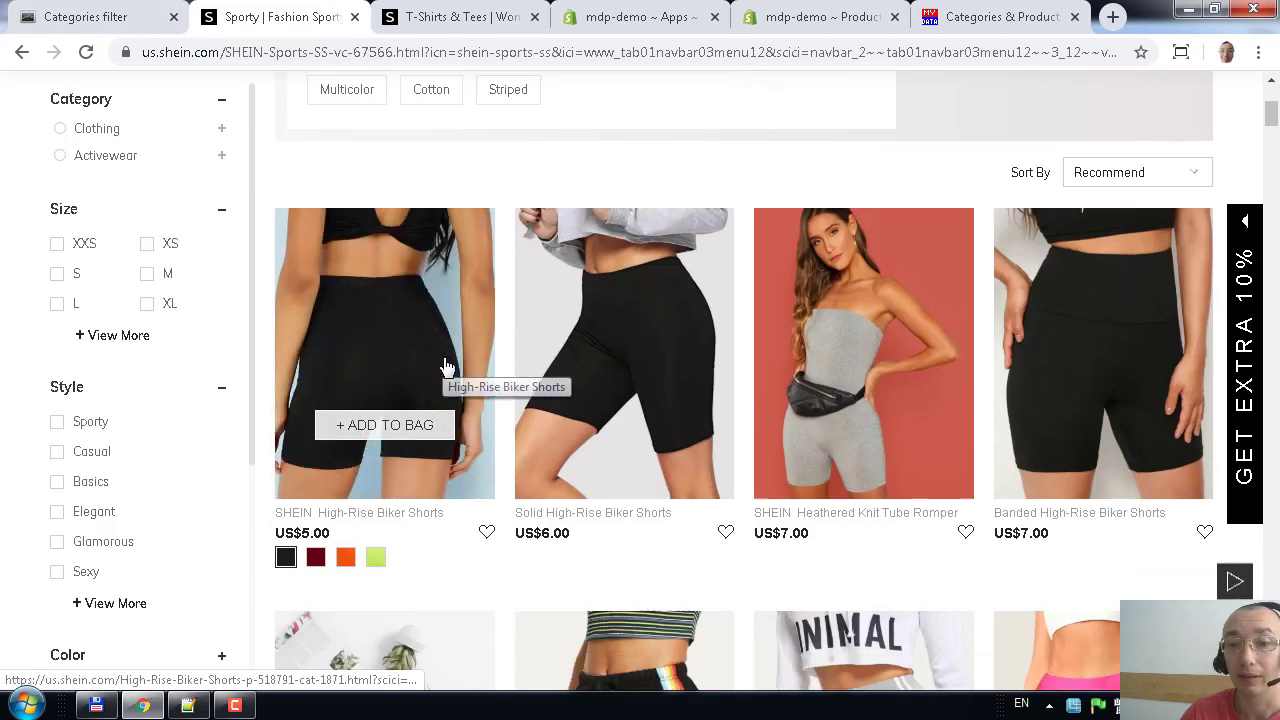
scroll(445, 368, "down", 3)
left_click(88, 12)
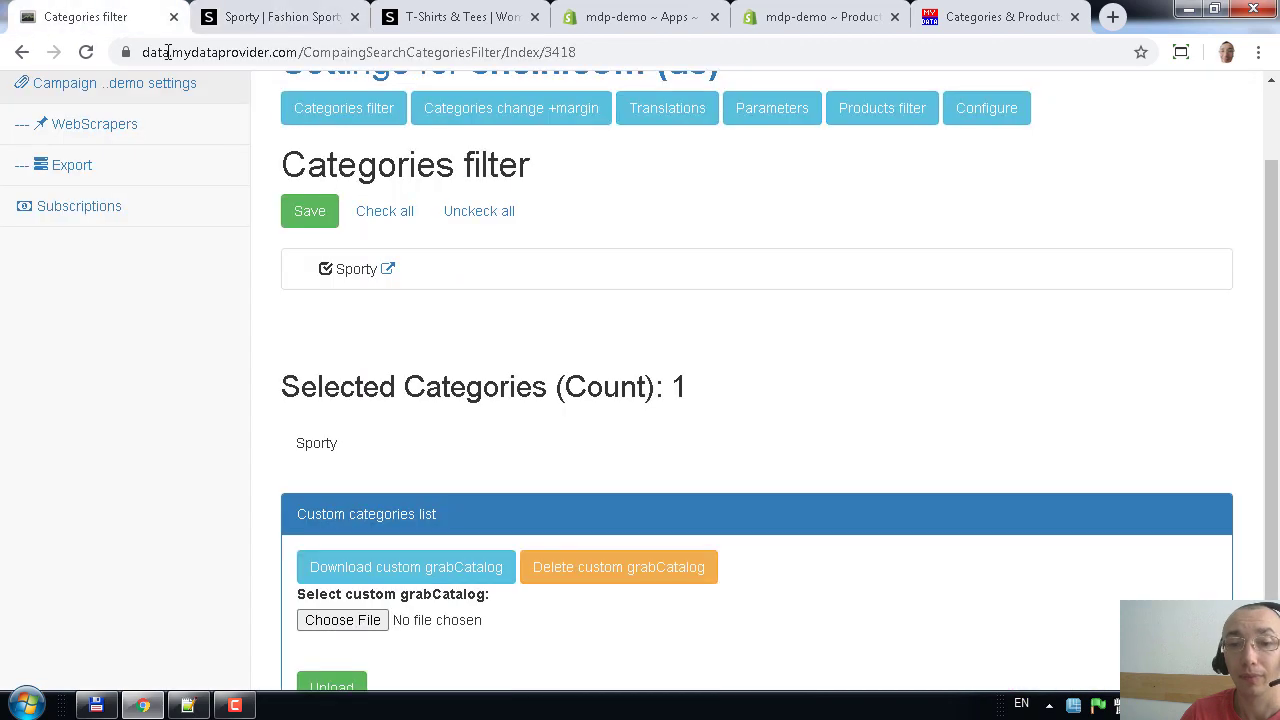
- Download the custom grabCatalog and open the downloaded shein.com (us)_3418.txt from Total Commander for editing in Notepad++
scroll(561, 373, "down", 1)
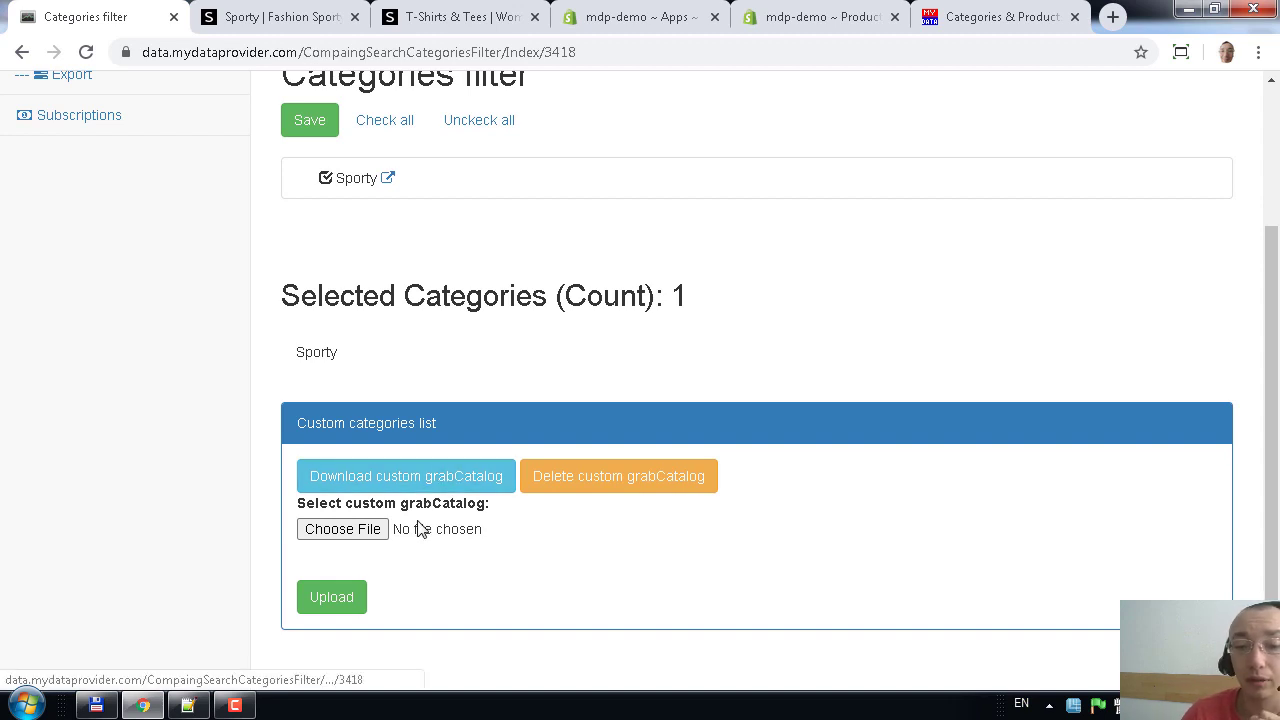
left_click(422, 490)
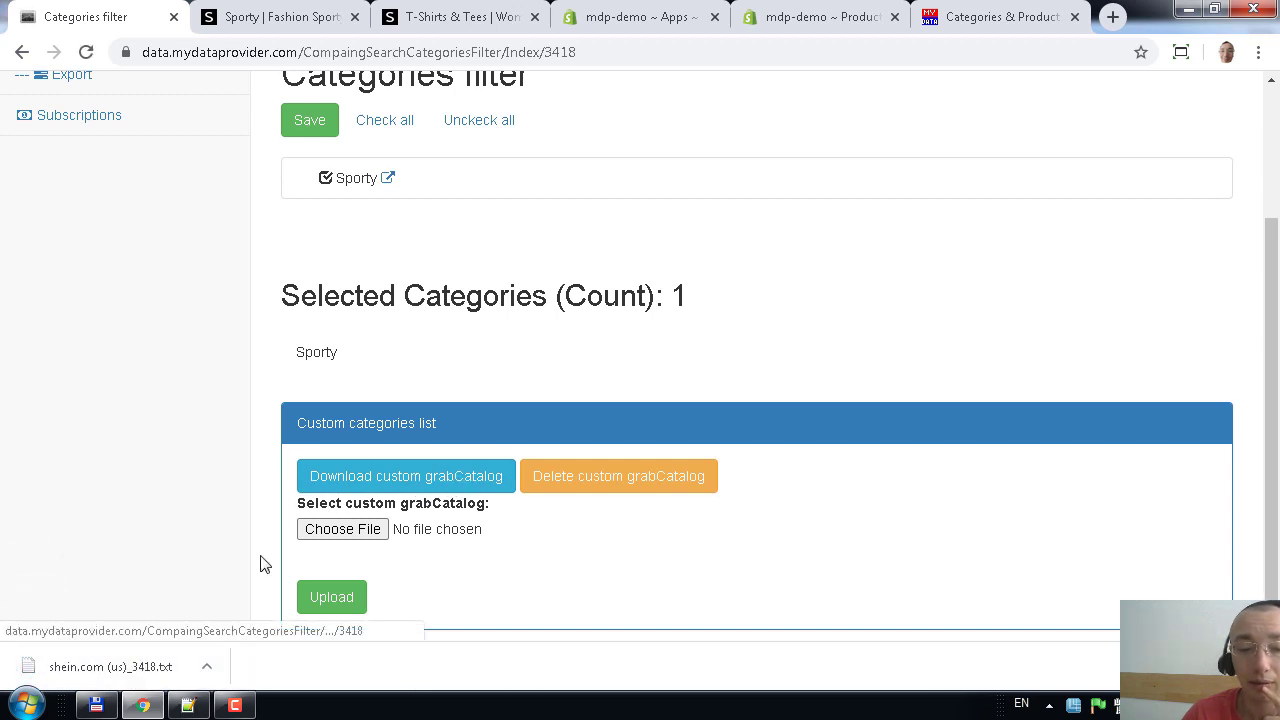
left_click(96, 705)
key("Up")
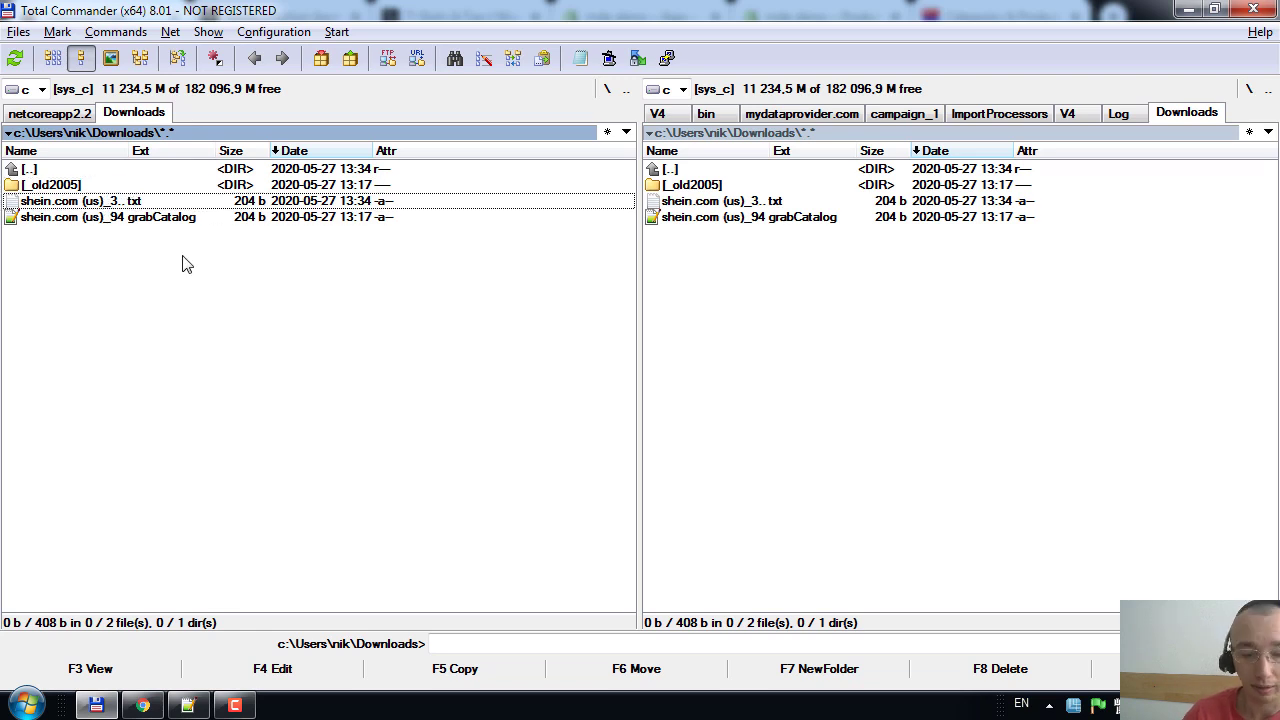
key("F4")
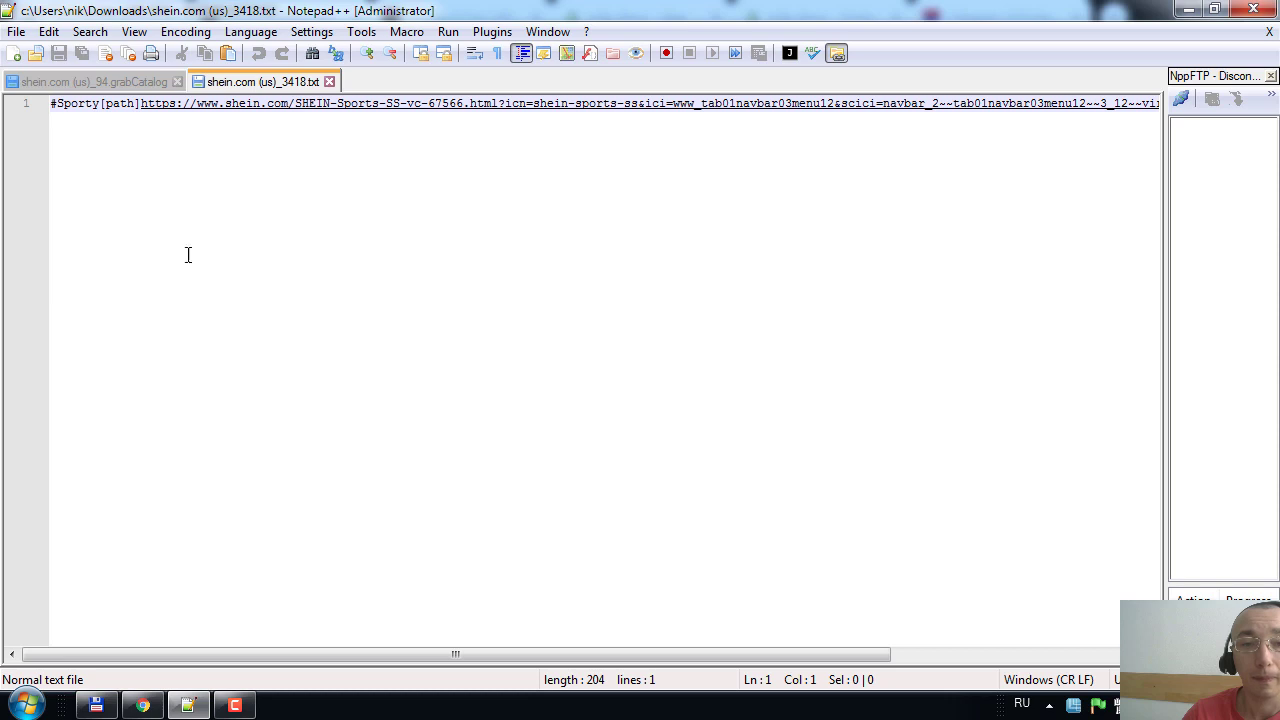
- Examine how the Sporty category line is built from its # name, the [path] marker and the category URL
left_click_drag(52, 103, 172, 105)
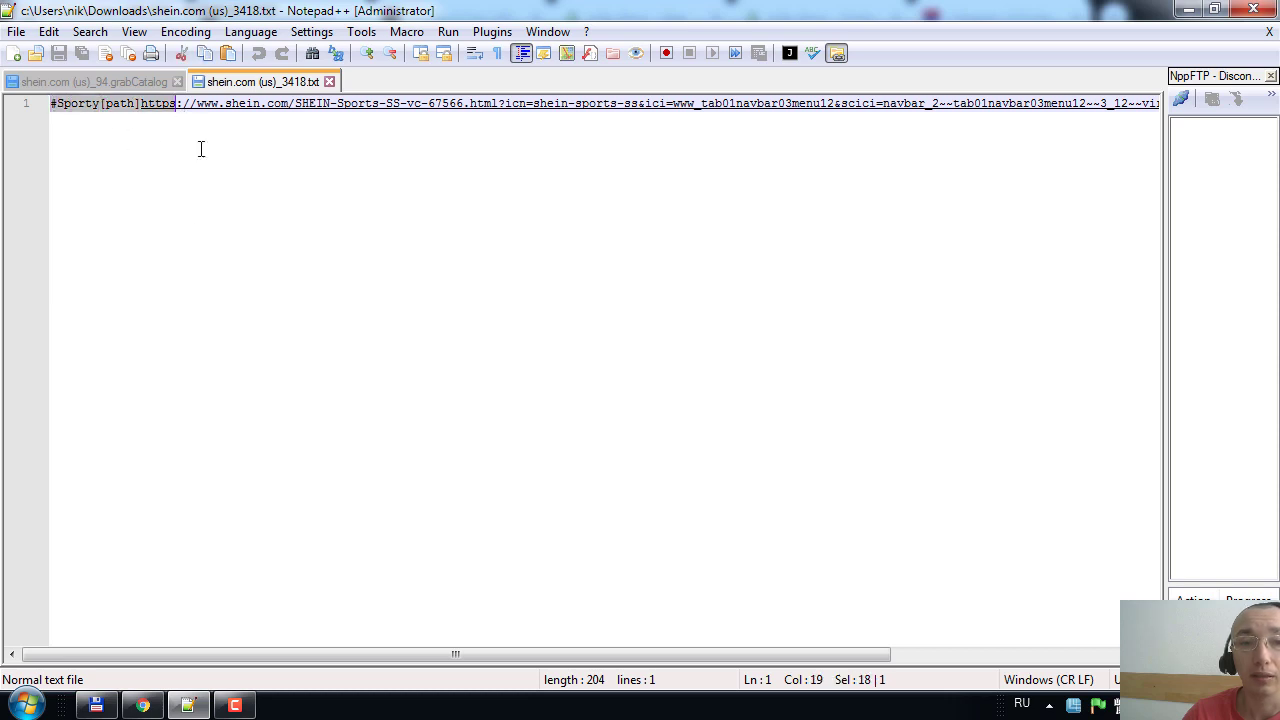
key("End")
key("Home")
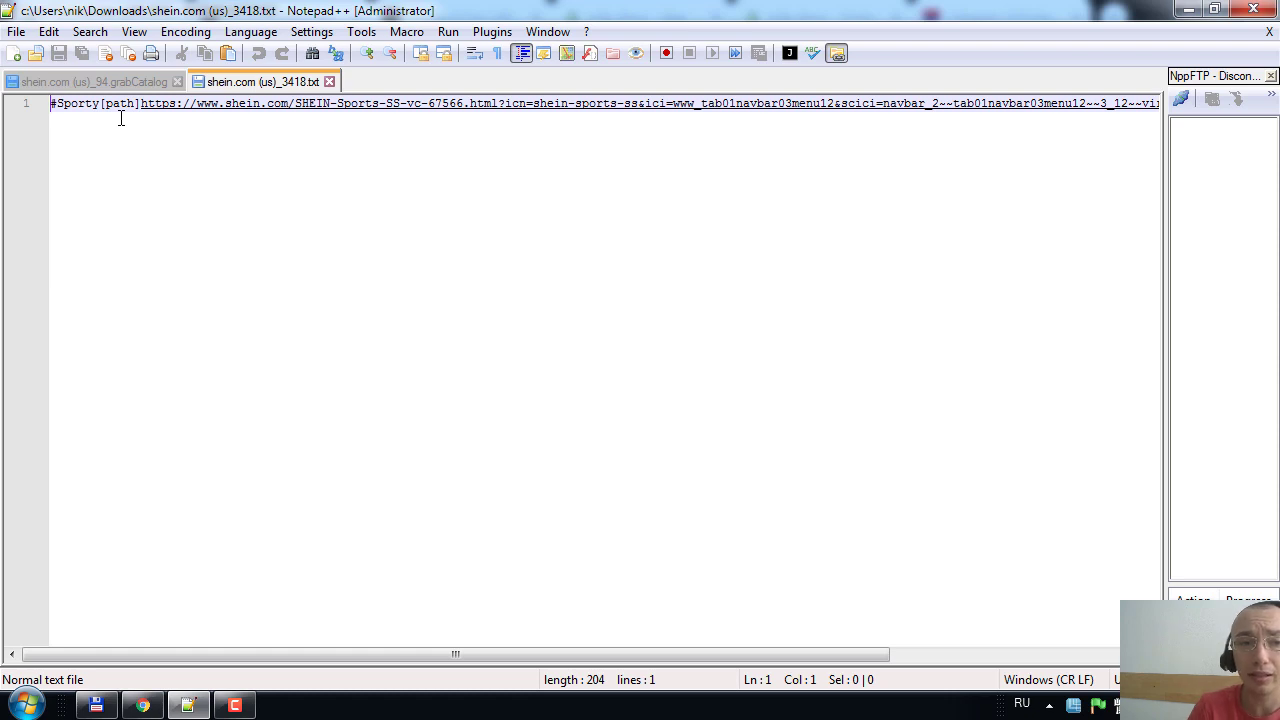
key("shift+Right")
key("shift+Right")
key("shift+Right")
key("shift+Right")
key("shift+Right")
key("shift+Right")
key("shift+Right")
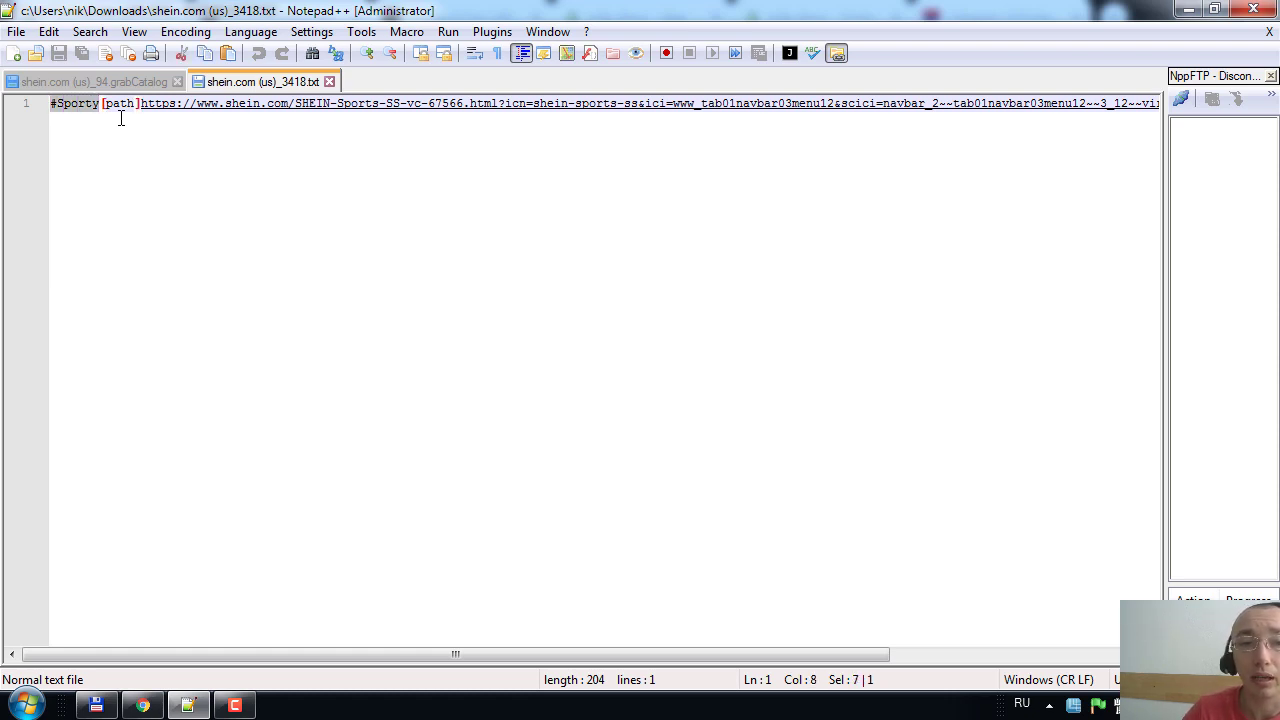
key("End")
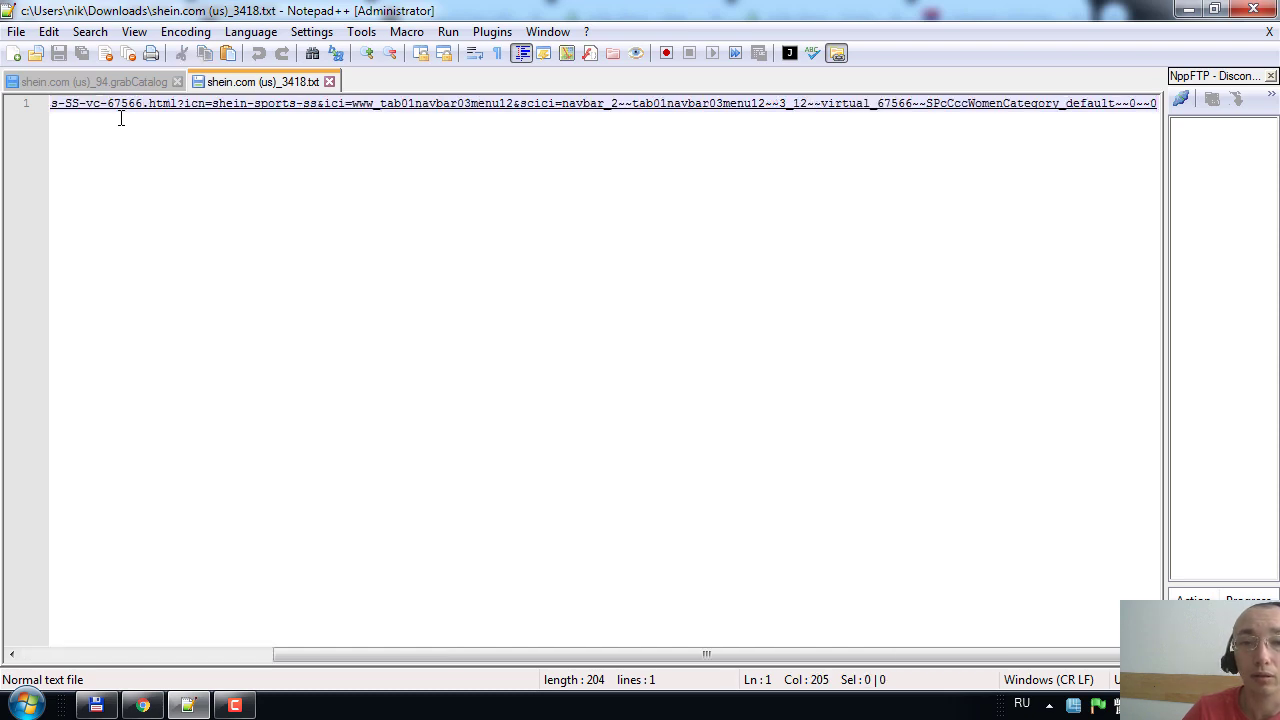
key("Home")
key("End")
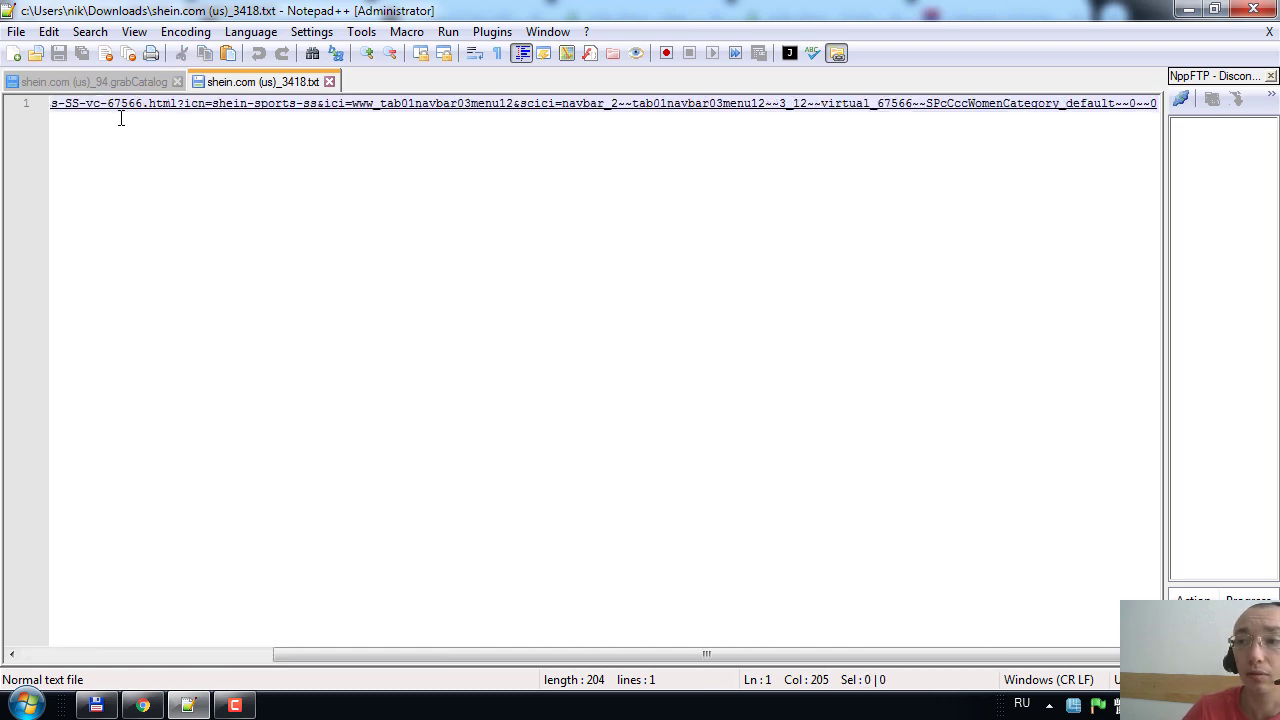
- Add a second line starting with # below the Sporty category entry
key("Return")
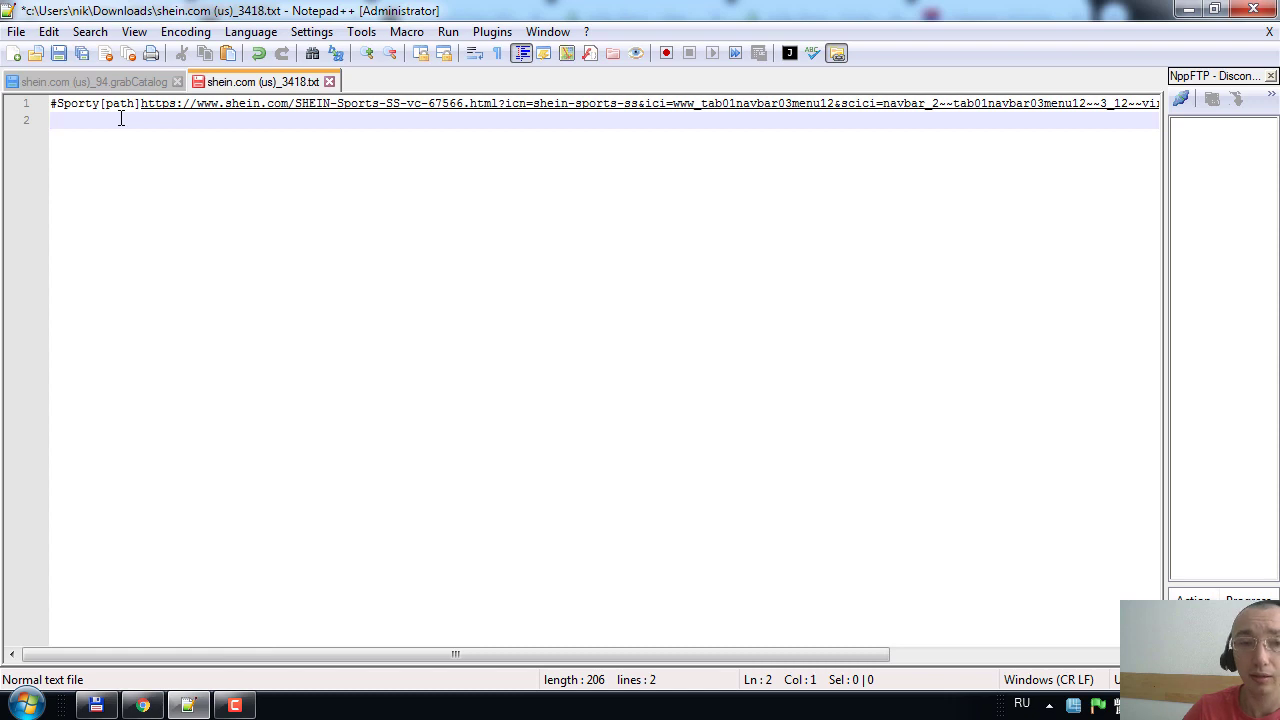
type(";")
key("BackSpace")
key("alt+shift")
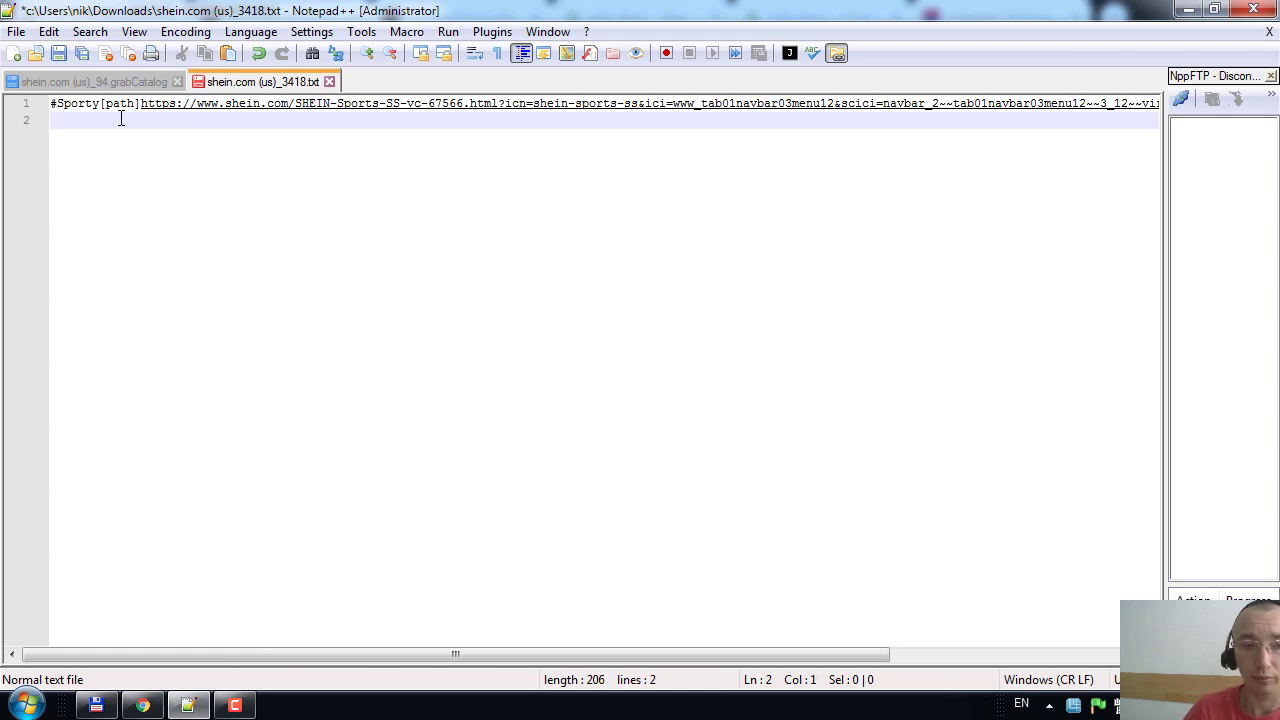
type("#")
- Switch to Chrome, look over the T-Shirts category page on shein.com and copy its URL
left_click(96, 705)
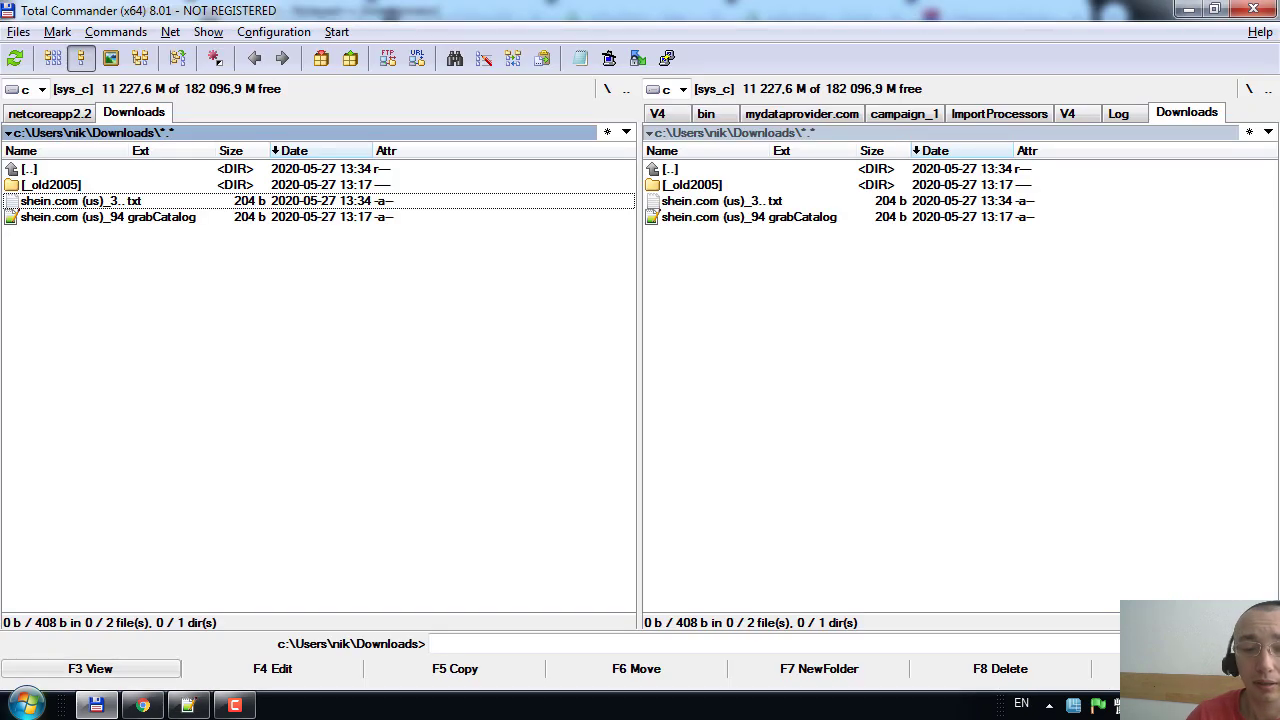
left_click(143, 705)
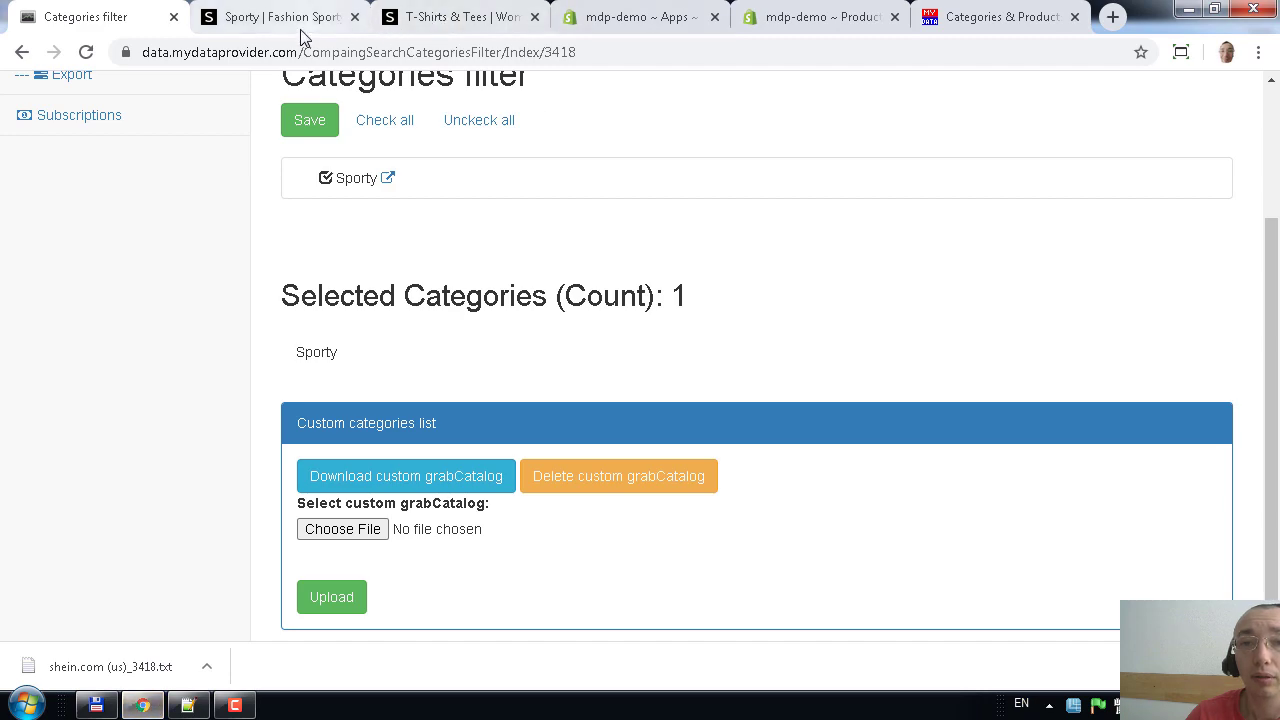
left_click(470, 17)
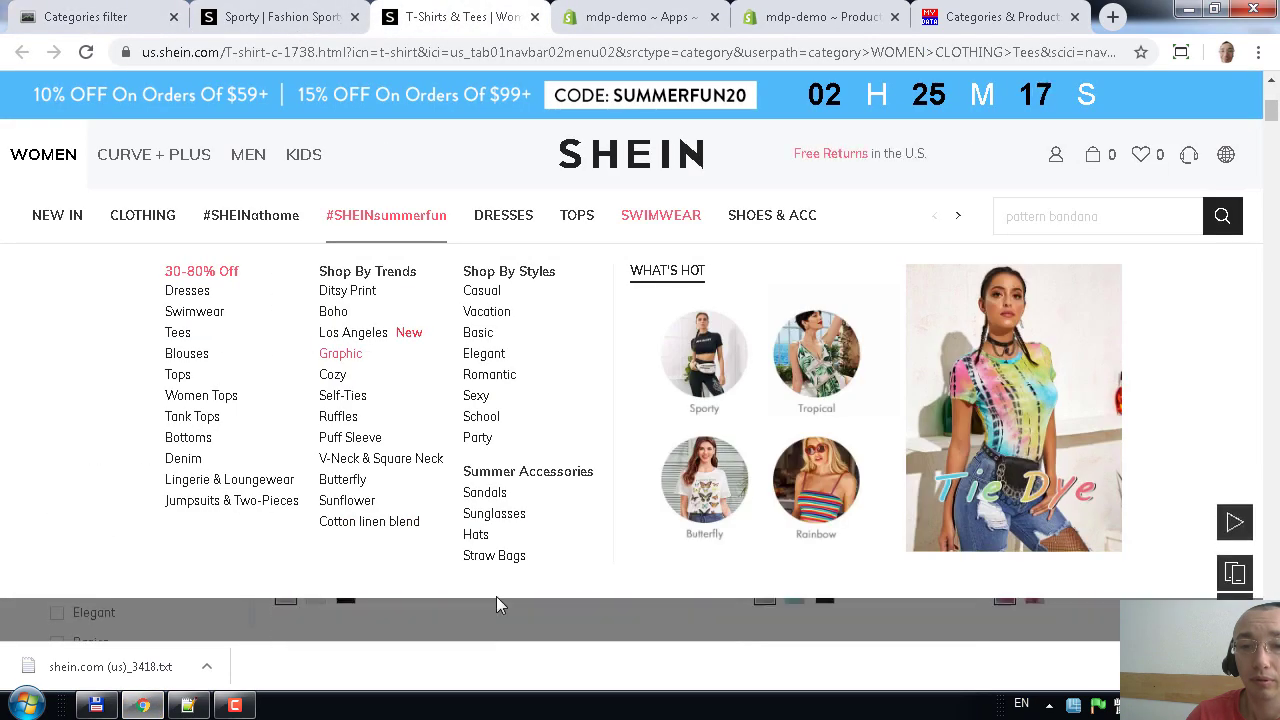
scroll(496, 596, "down", 5)
scroll(435, 372, "up", 4)
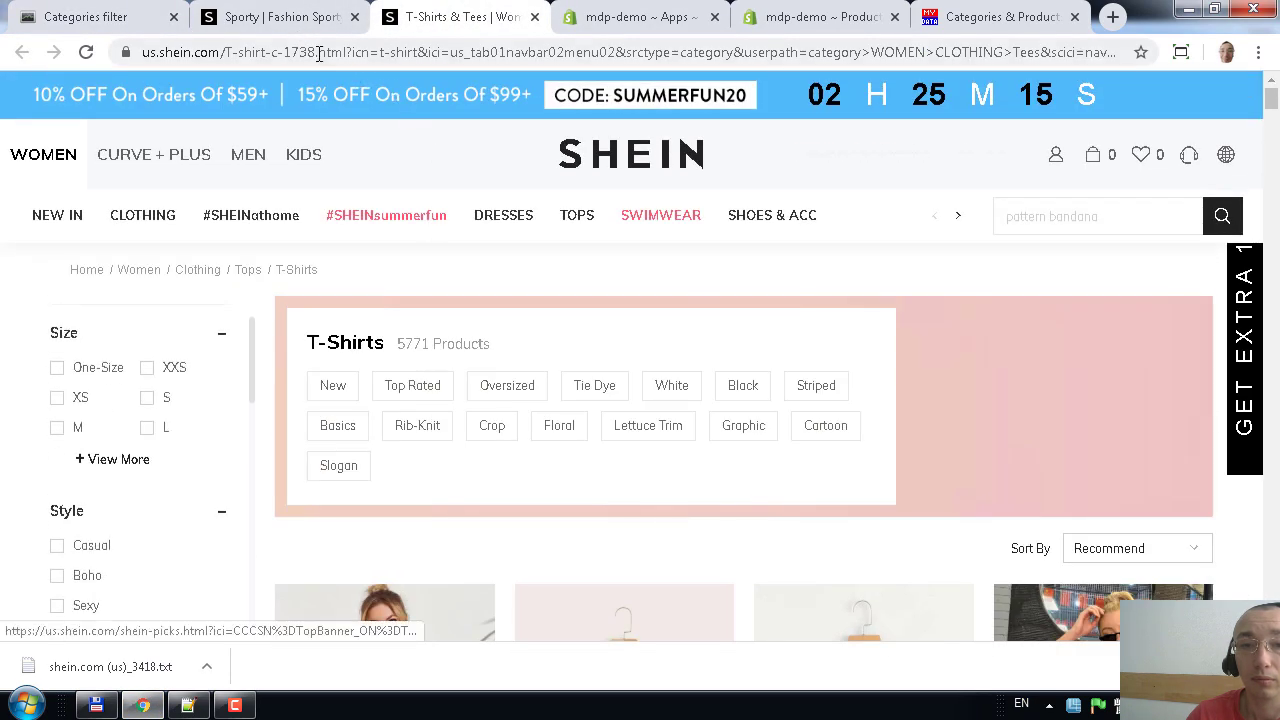
scroll(476, 616, "down", 2)
scroll(471, 608, "down", 3)
scroll(471, 608, "up", 4)
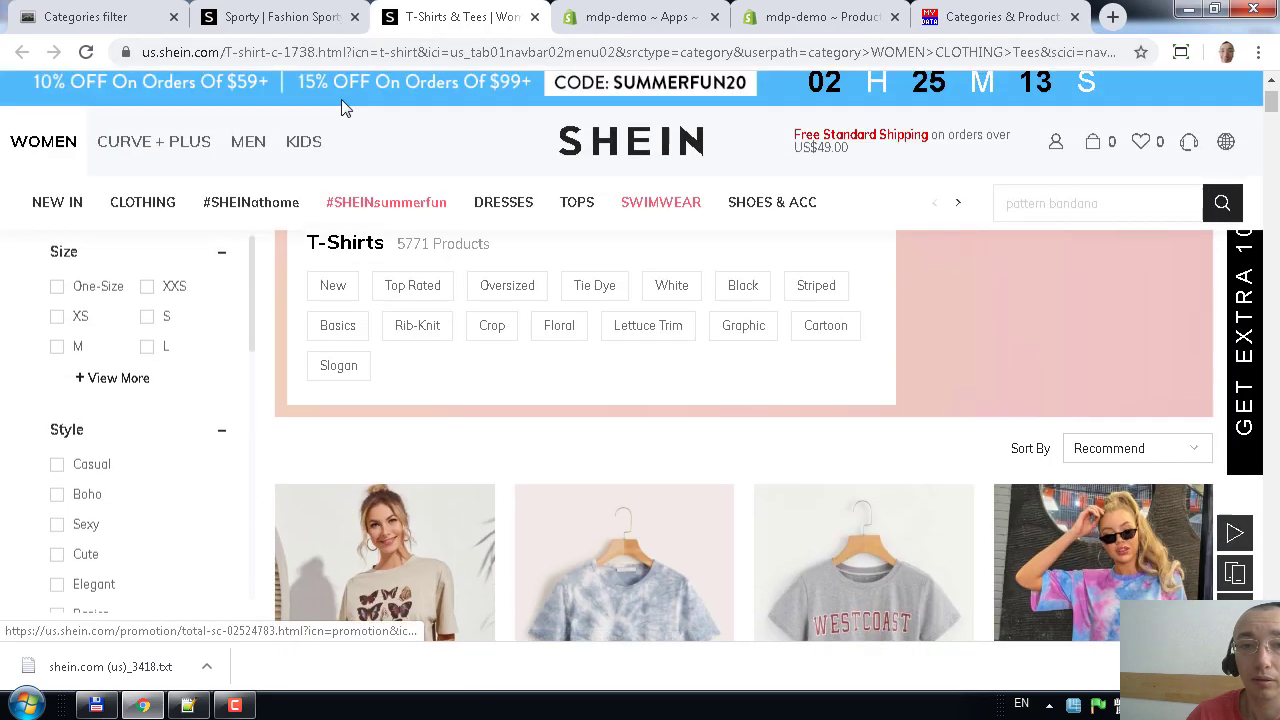
left_click(310, 55)
- In Notepad++, complete the second line as #T-shirt[path] followed by the copied category URL and save the file
key("alt+Tab")
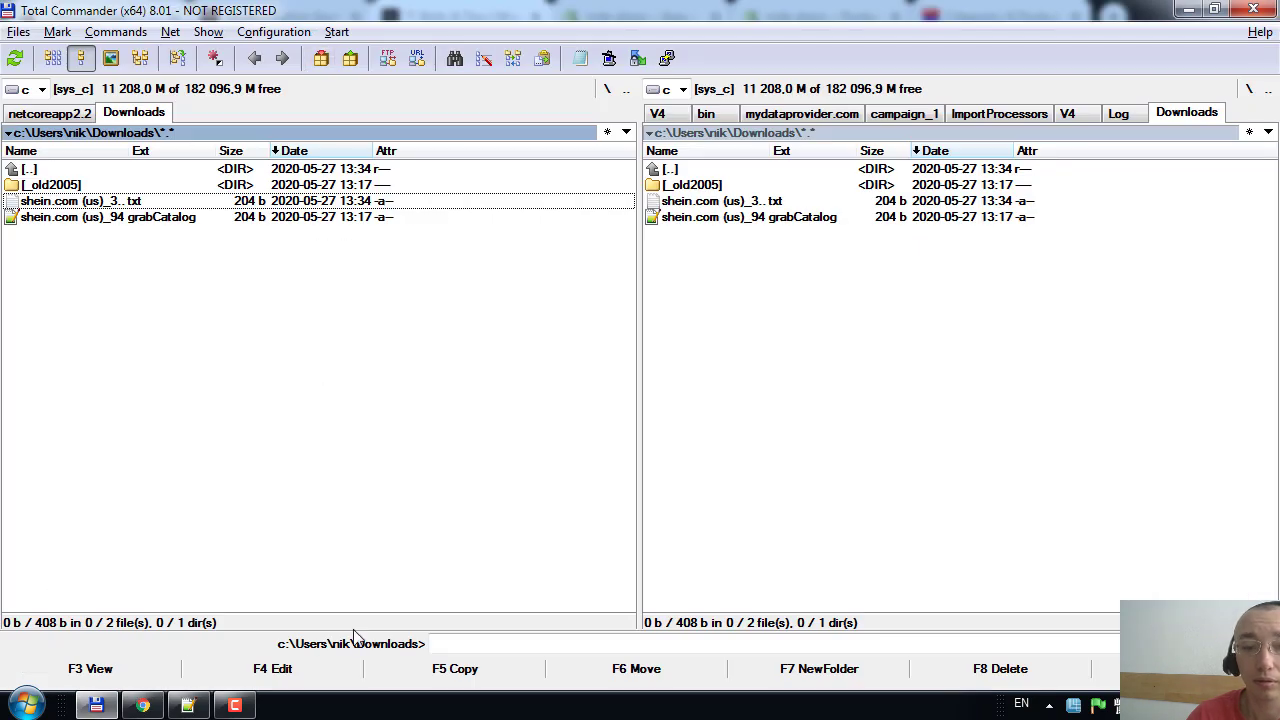
left_click(188, 706)
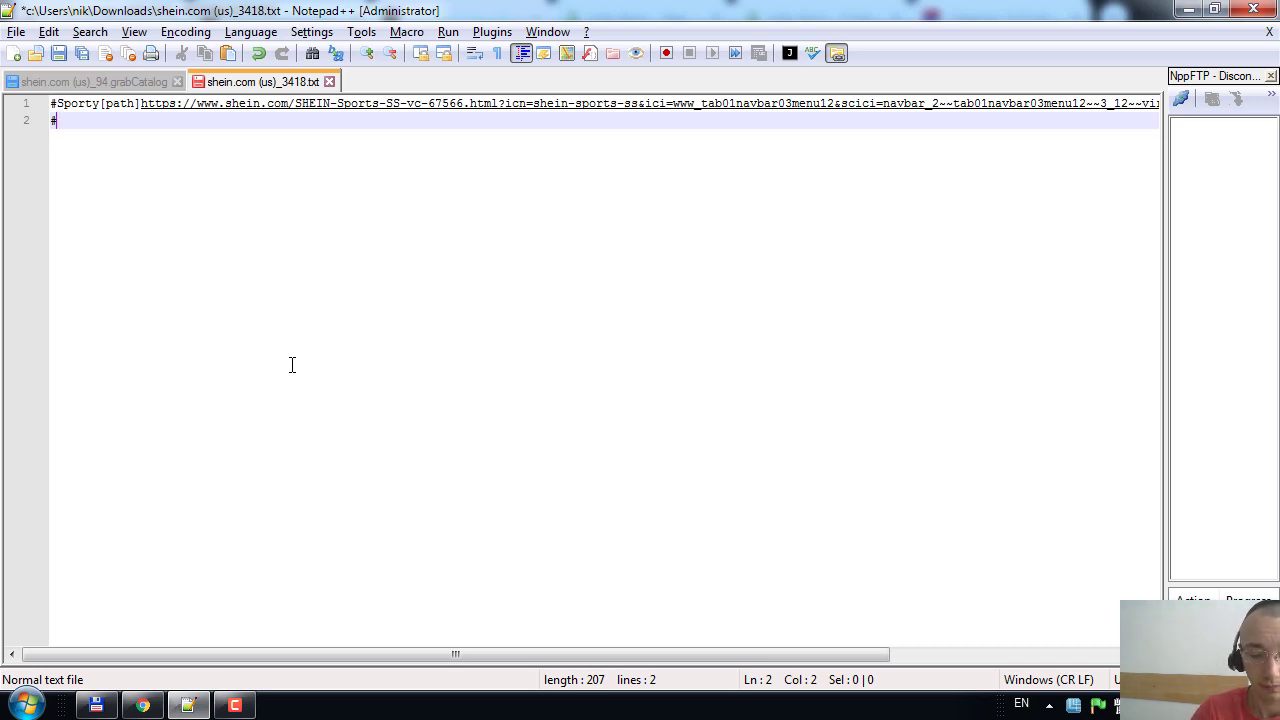
type("T[")
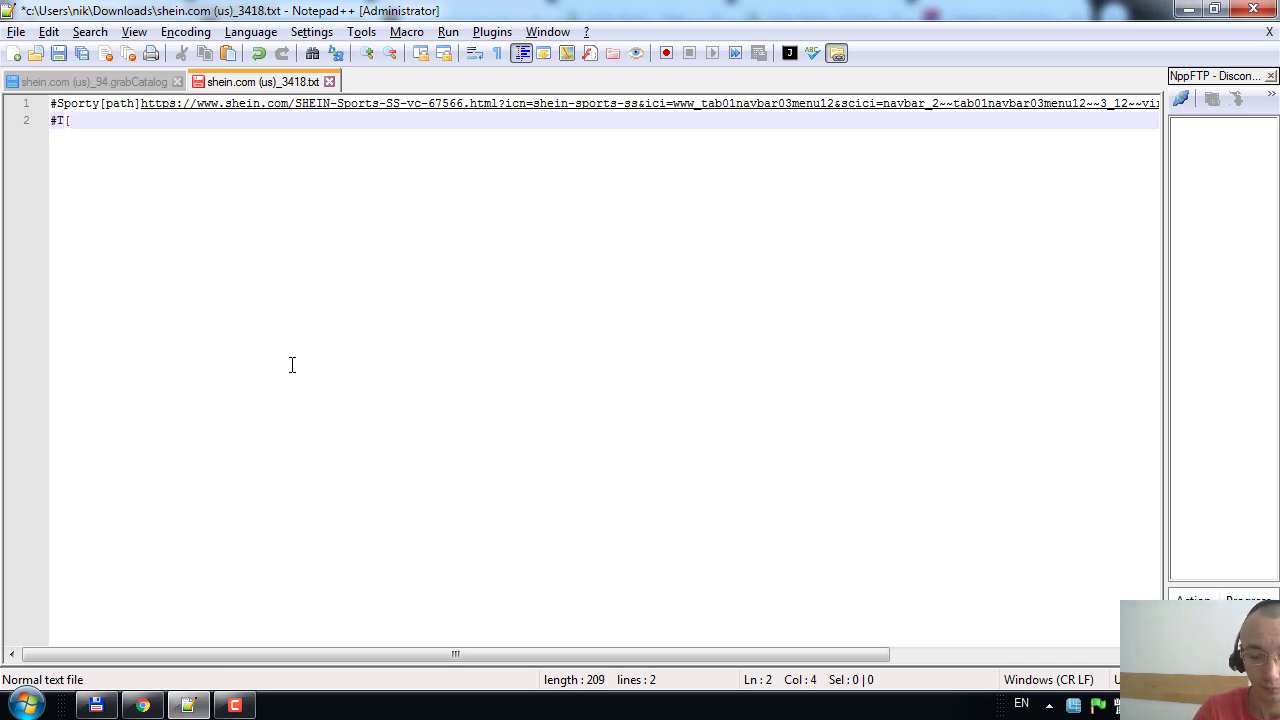
type("path]")
key("ctrl+v")
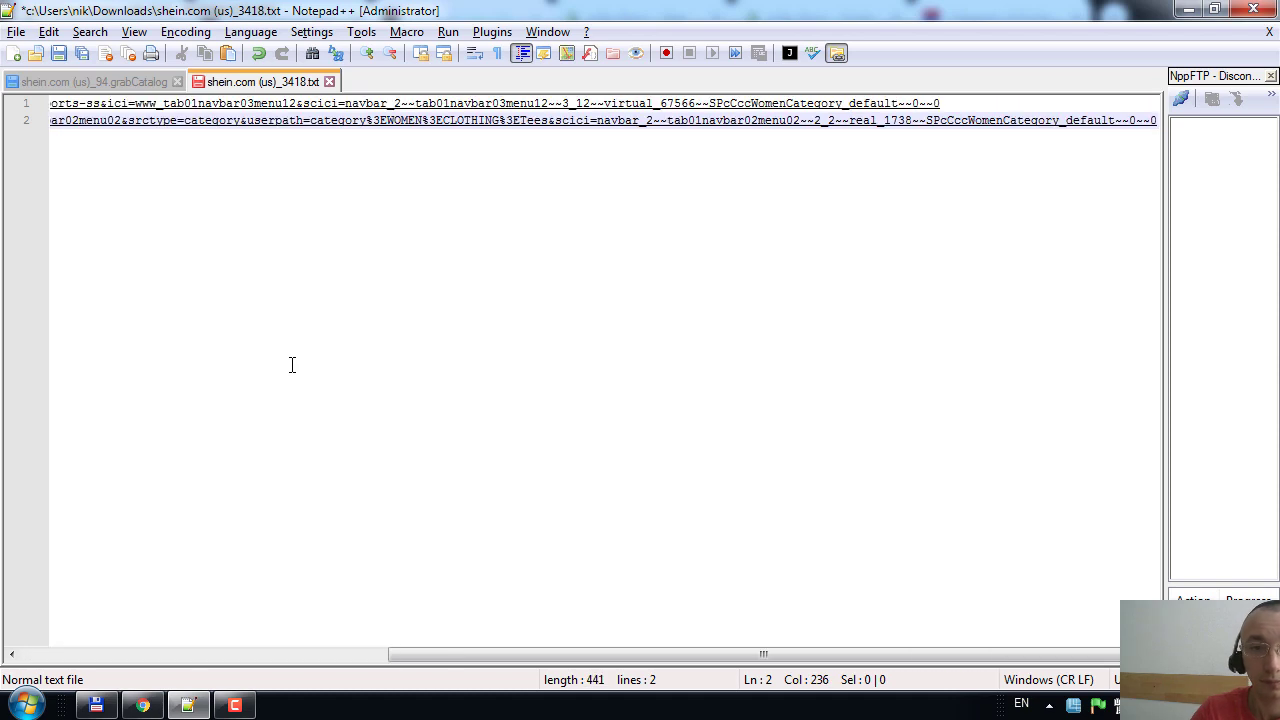
key("Home")
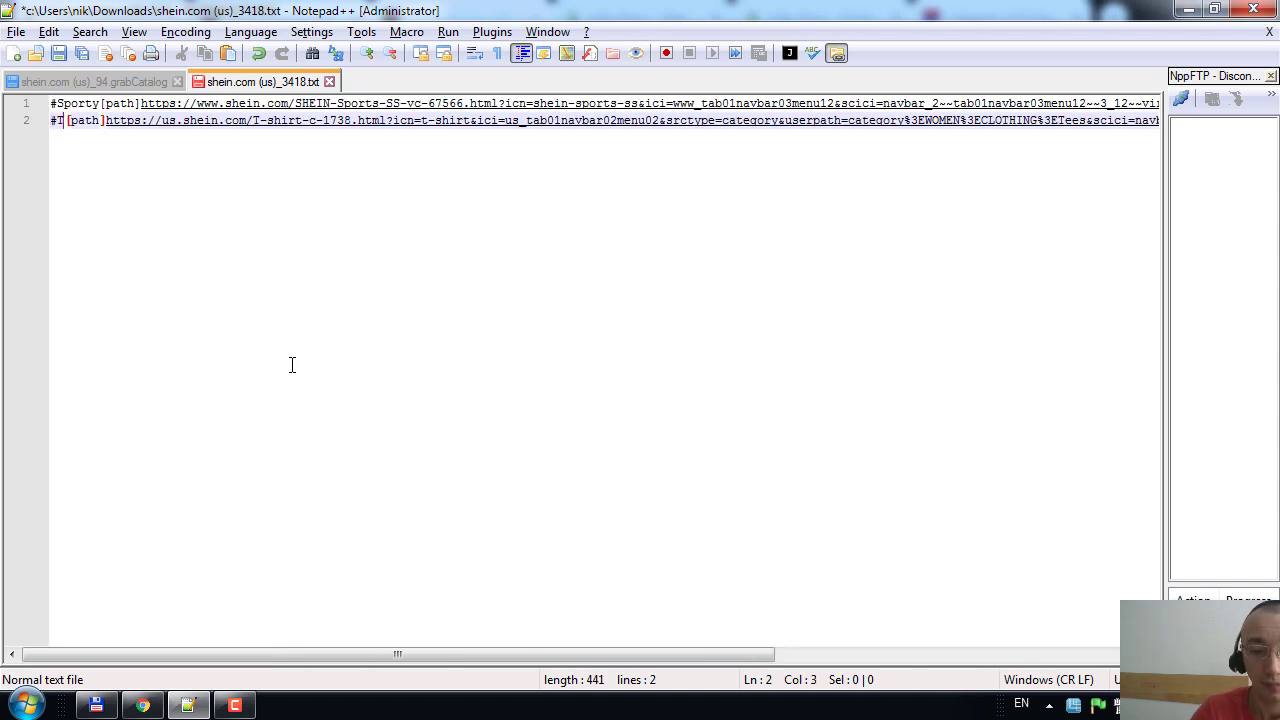
type("-sirt")
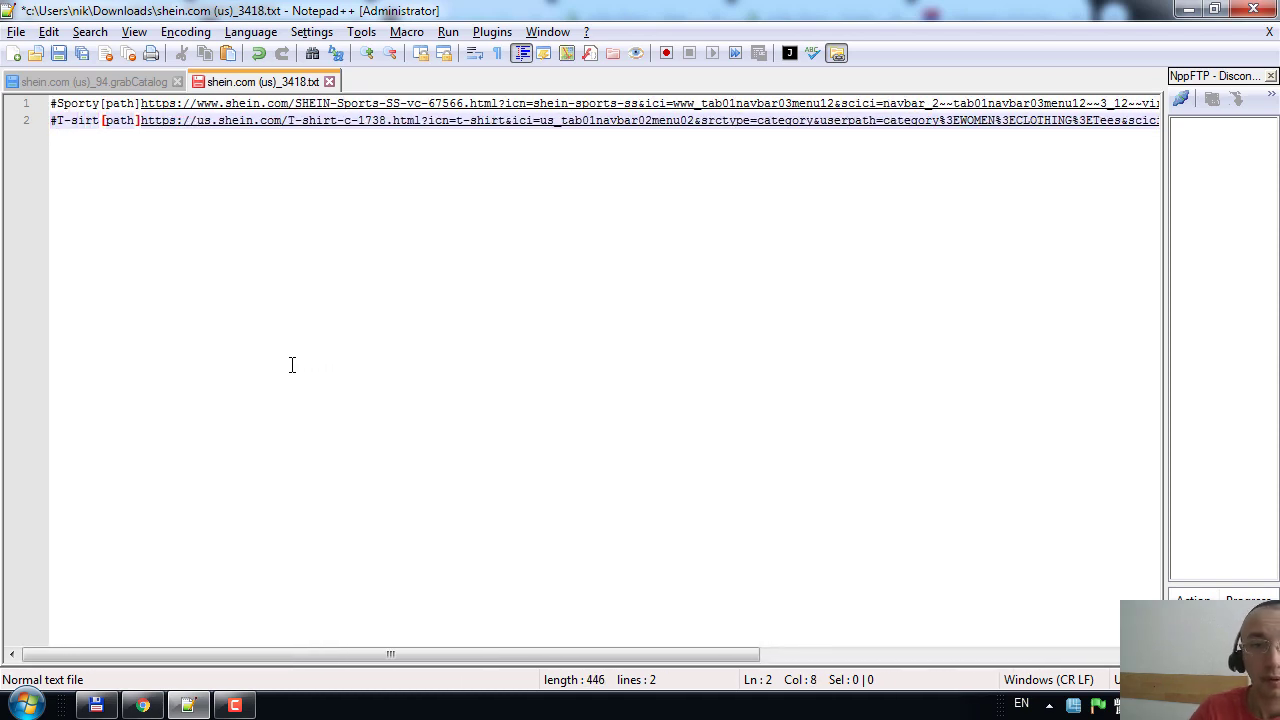
key("ctrl+s")
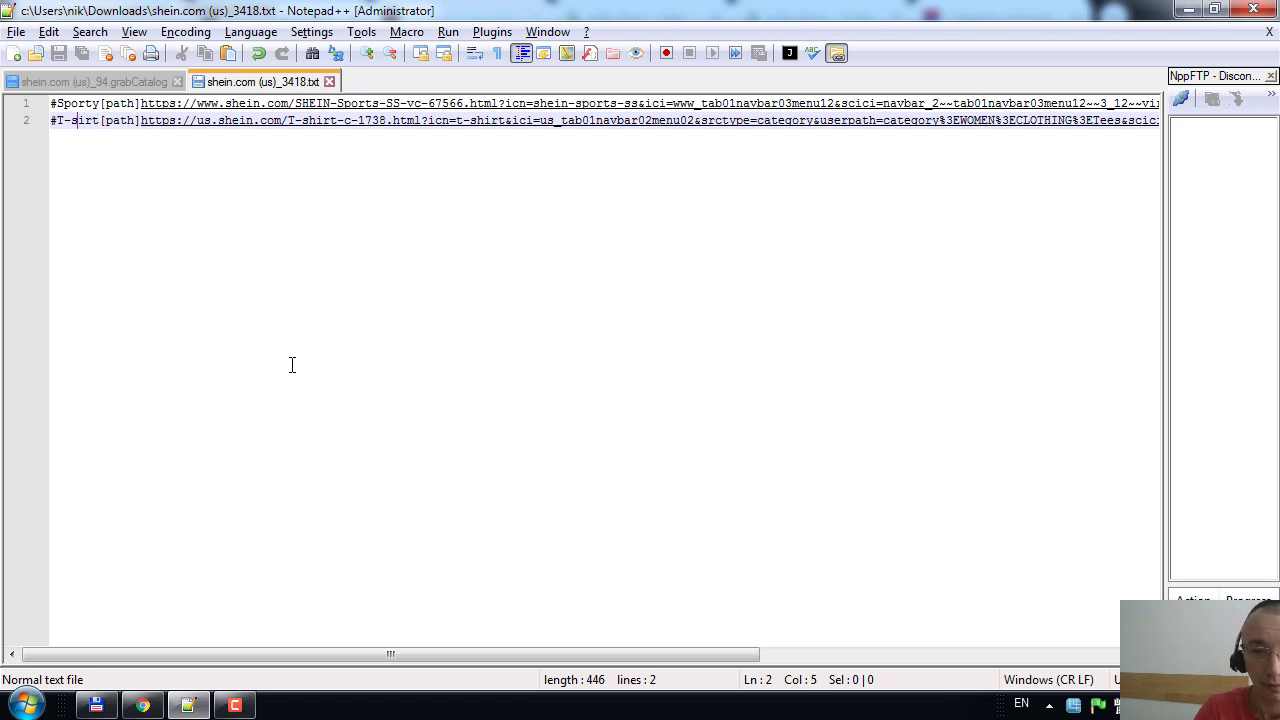
type("h")
key("ctrl+s")
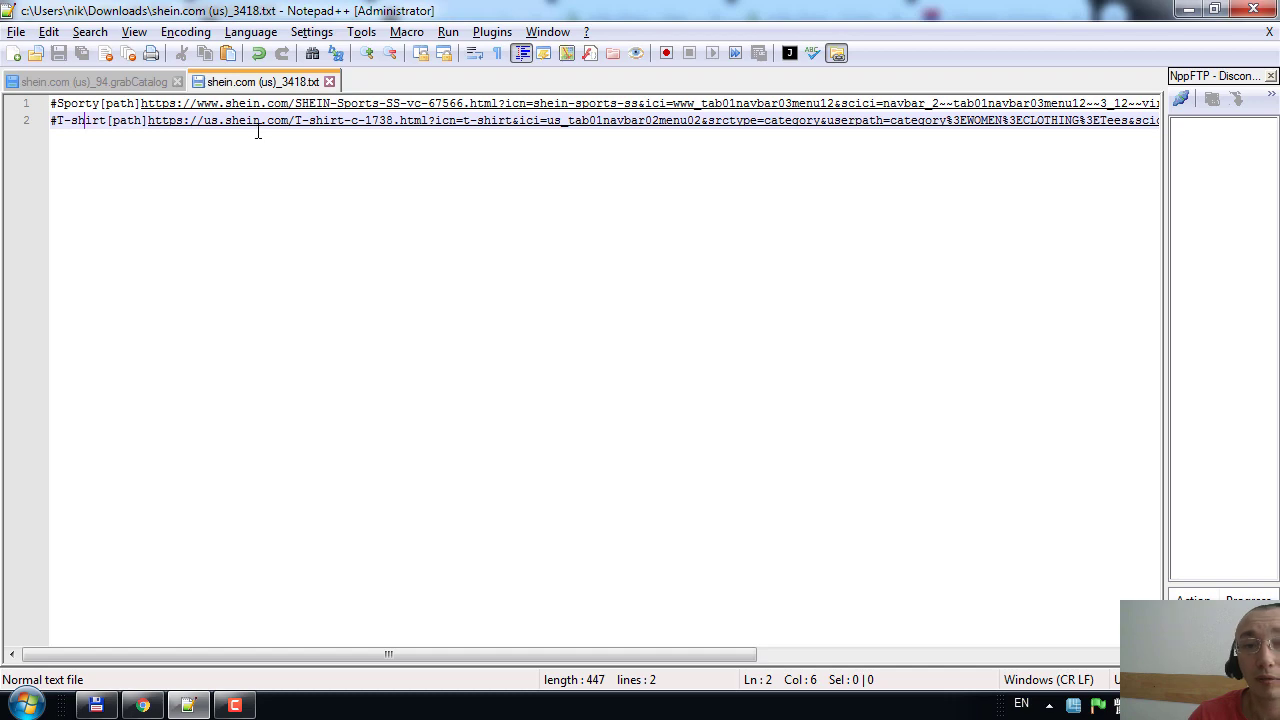
- Choose the edited shein.com (us)_3418.txt from Total Commander as the custom grabCatalog in MyDataProvider and upload it
key("alt+Tab")
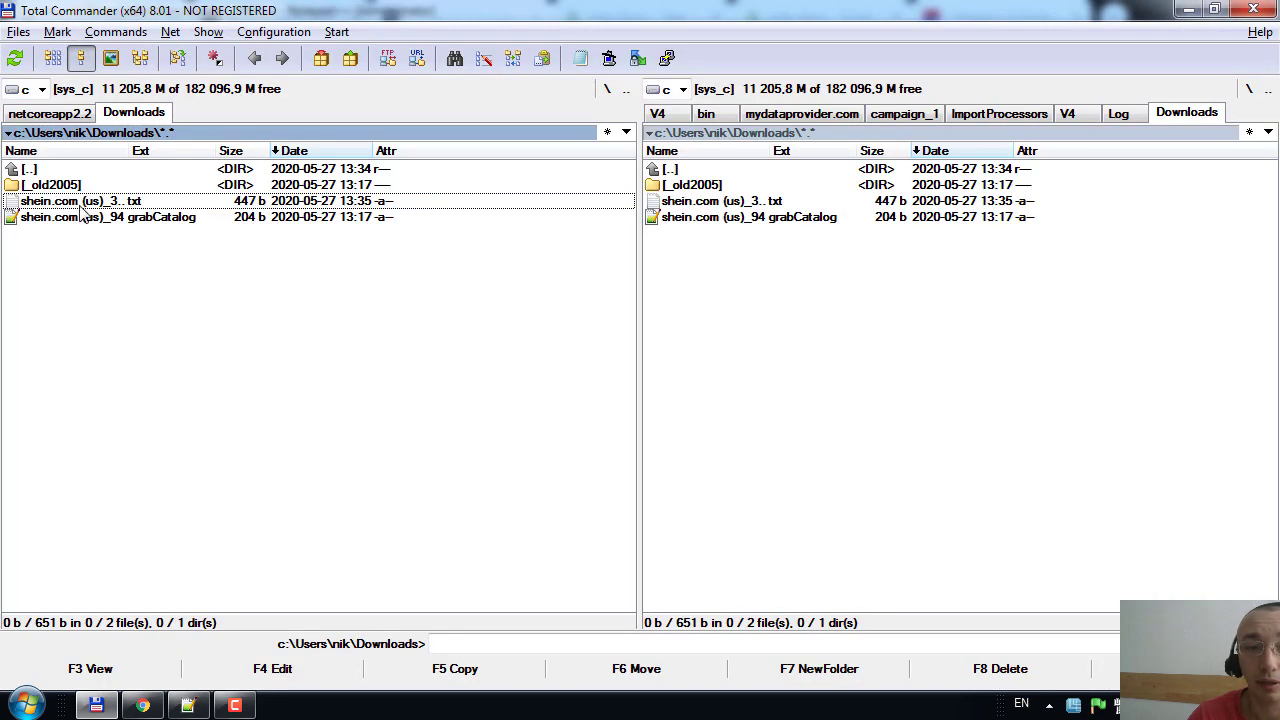
left_click_drag(85, 208, 365, 535)
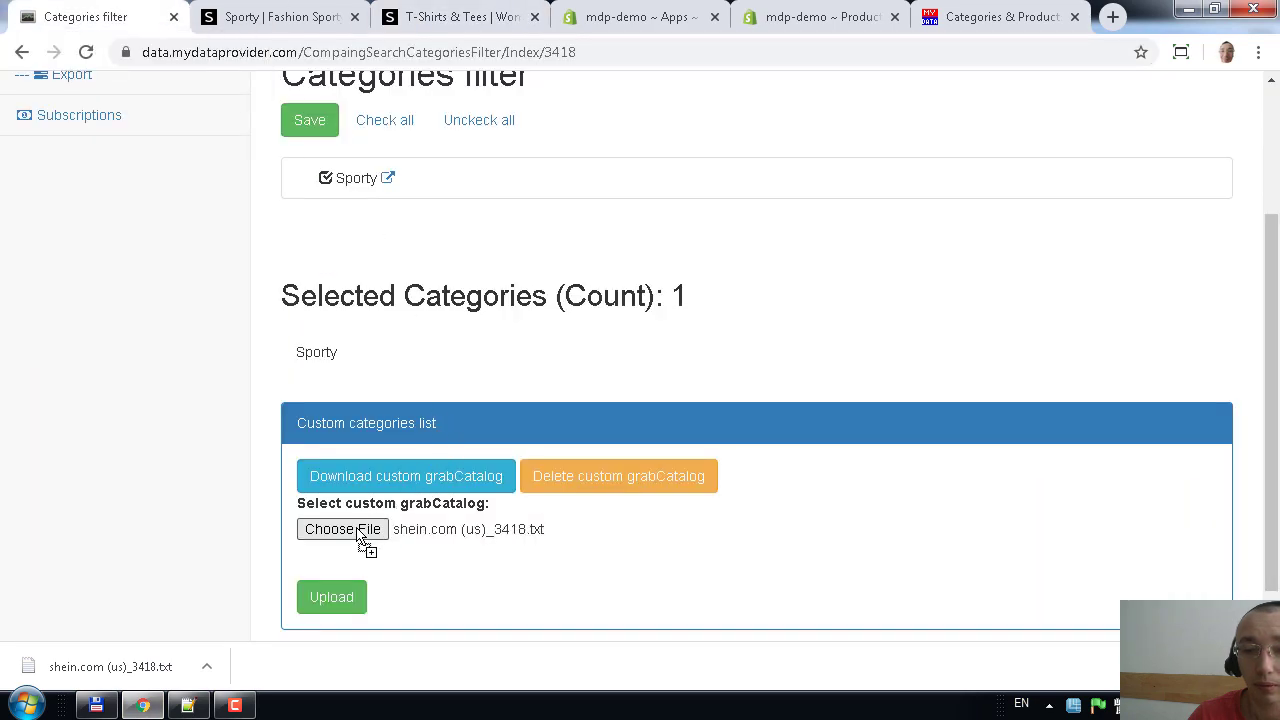
left_click(332, 600)
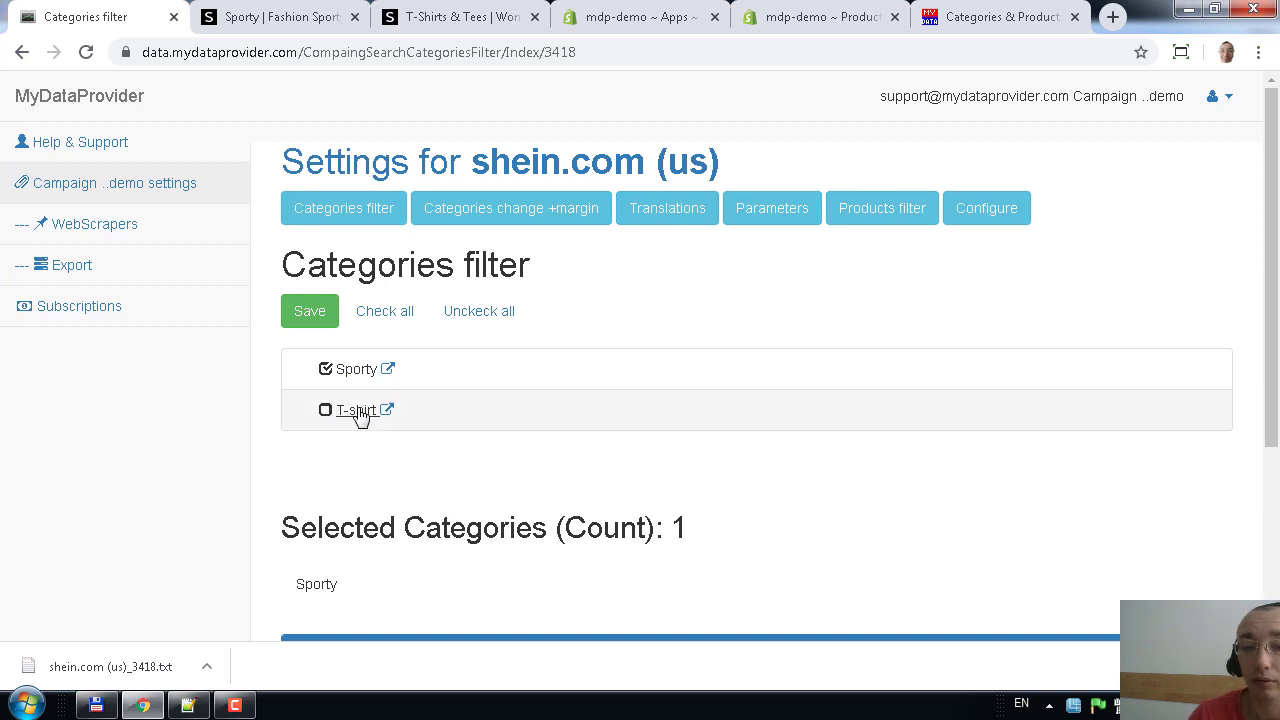
- Check all categories in the categories filter, uncheck T-shirt so only Sporty is selected, and save
left_click(390, 314)
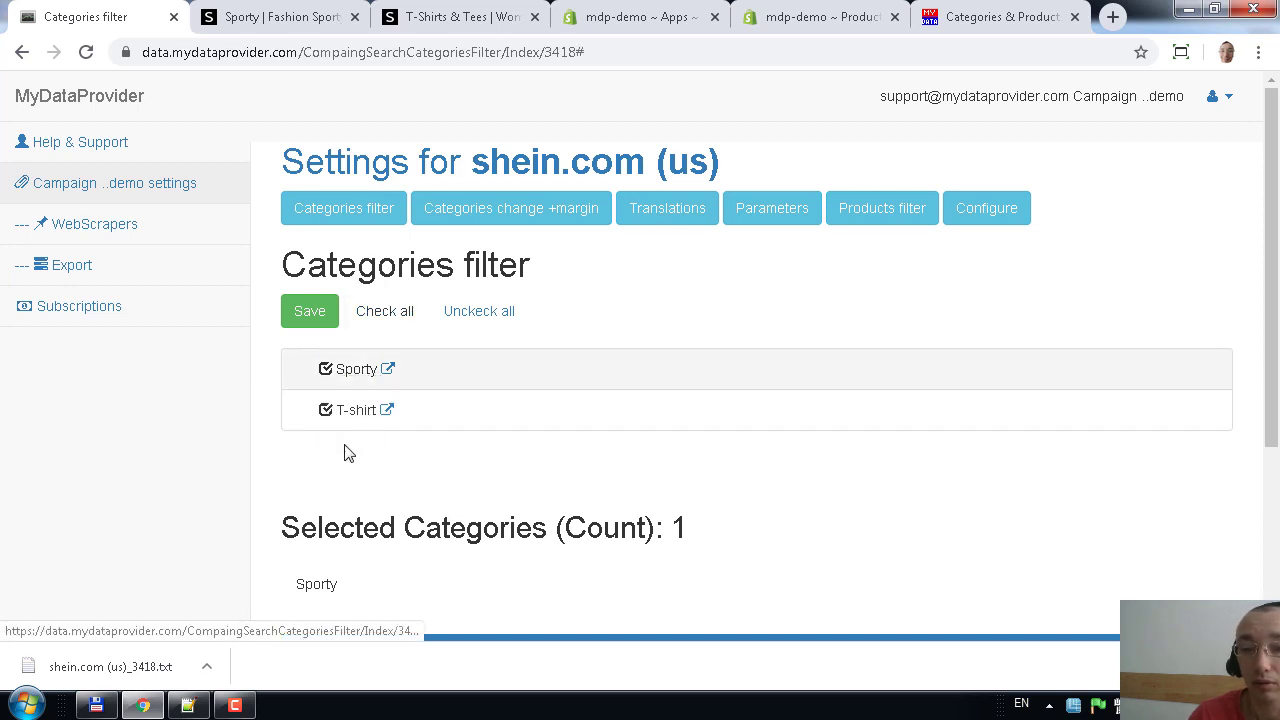
left_click(326, 411)
left_click(316, 322)
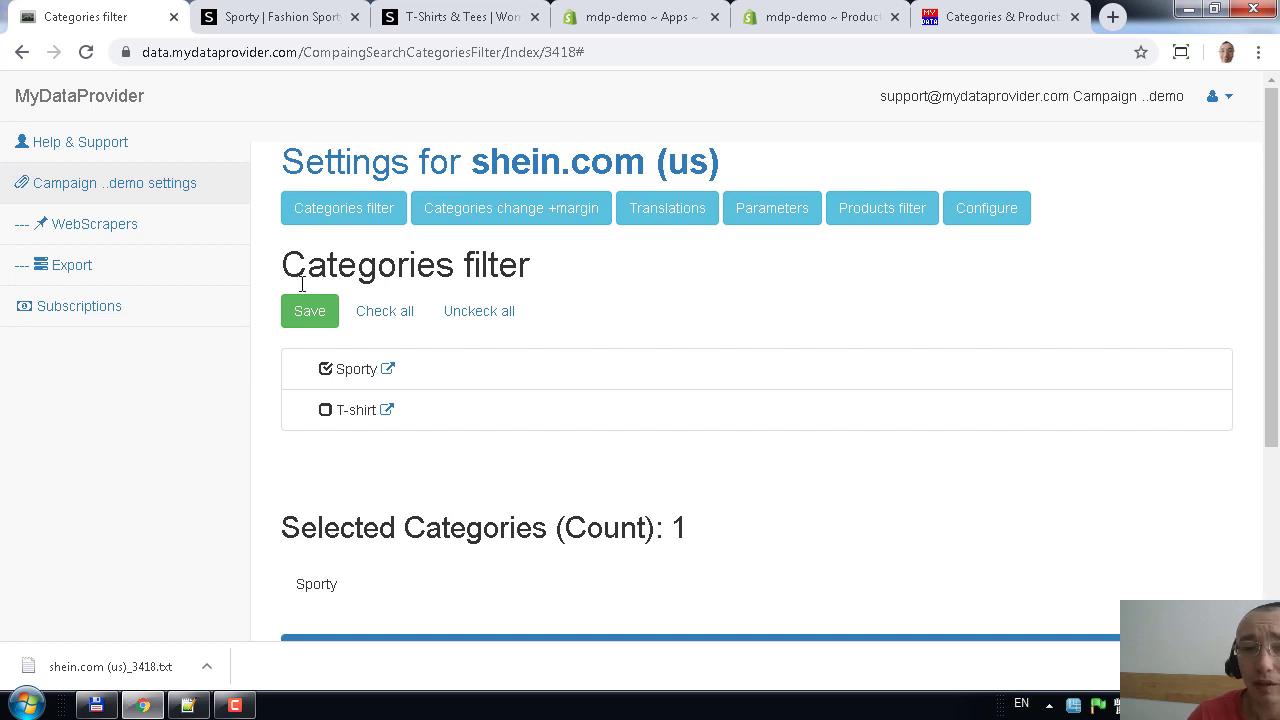
- Look at the Export page and open the scheduler of Campaign ..demo from the campaigns list
left_click(163, 277)
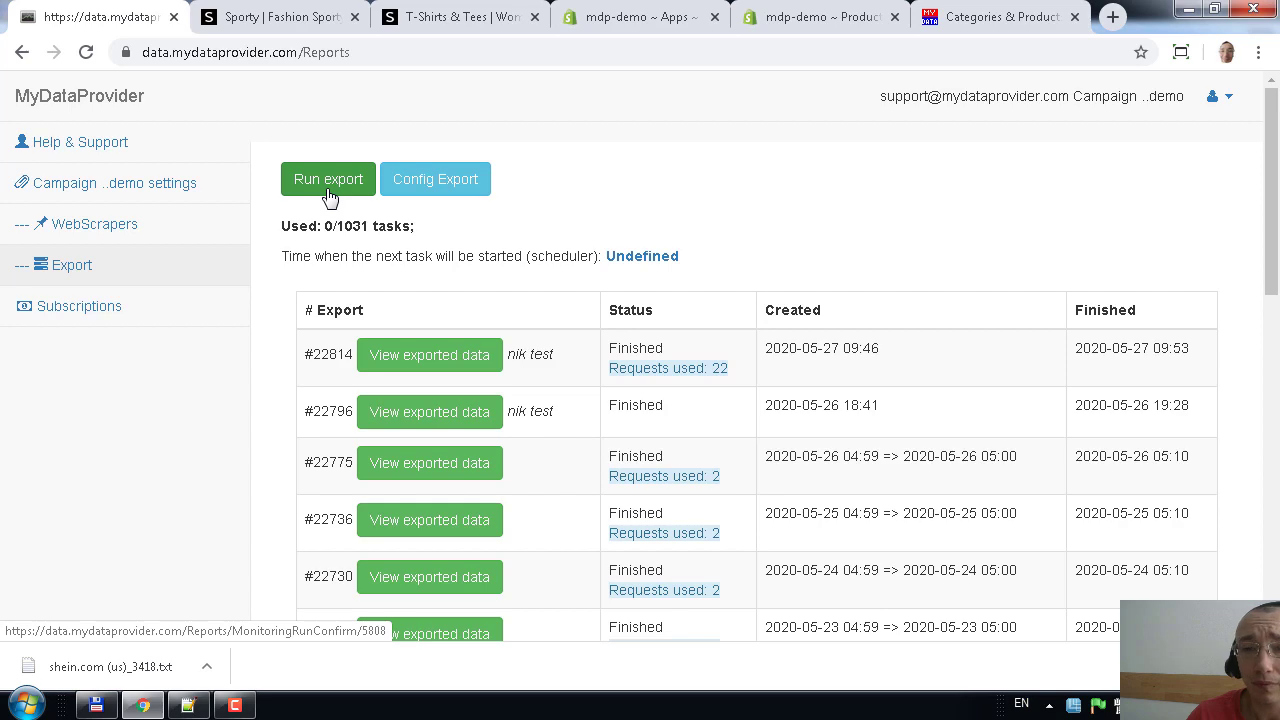
left_click(1220, 96)
scroll(1153, 305, "down", 5)
scroll(1153, 305, "down", 2)
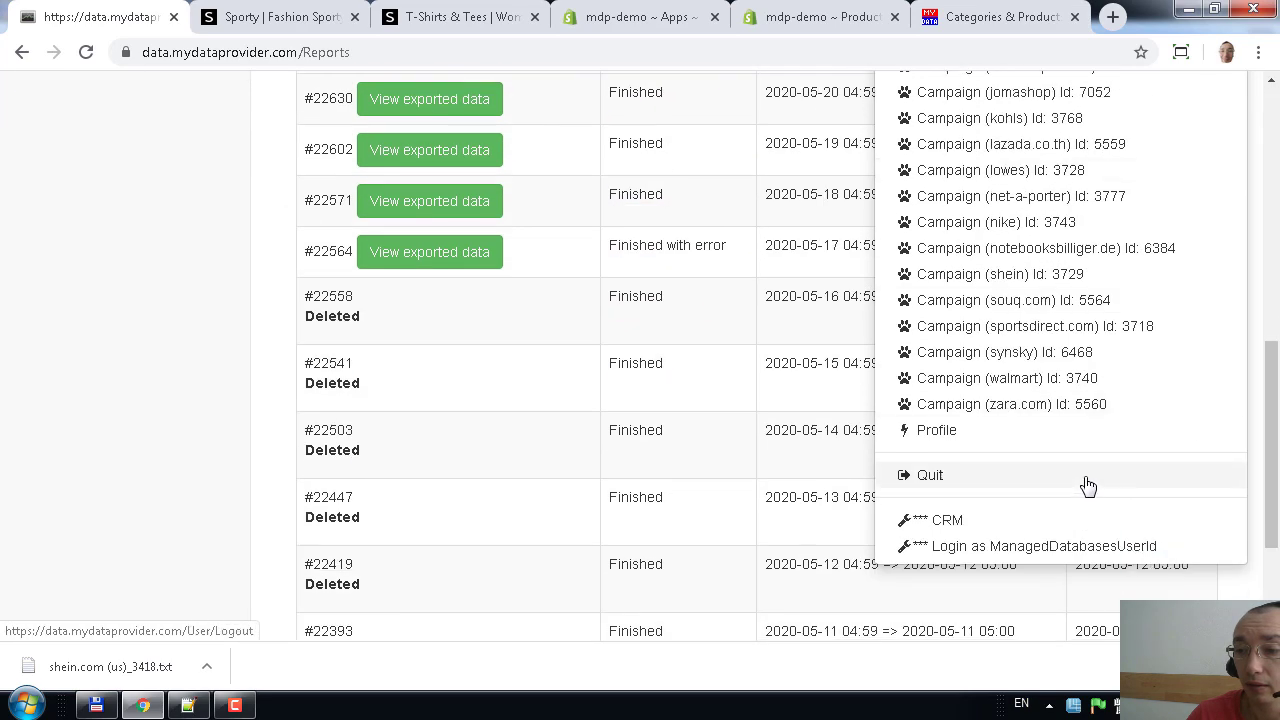
left_click(1038, 432)
left_click(345, 258)
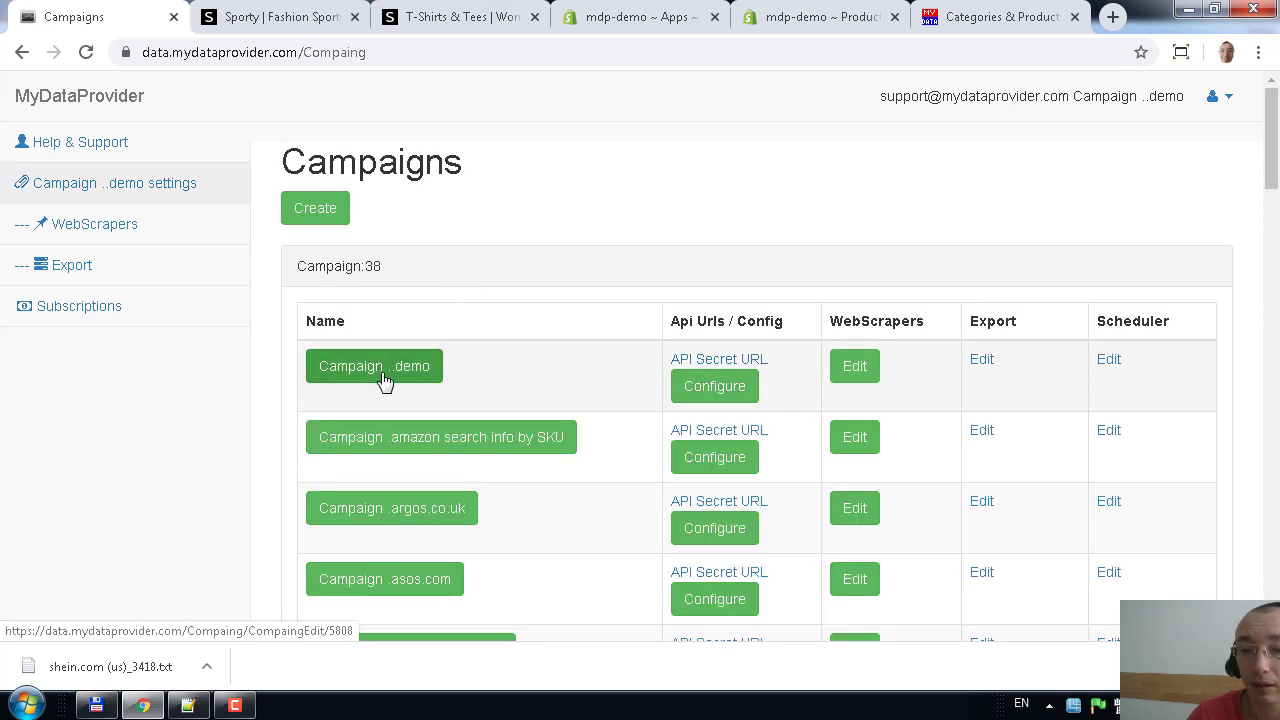
left_click(1108, 360)
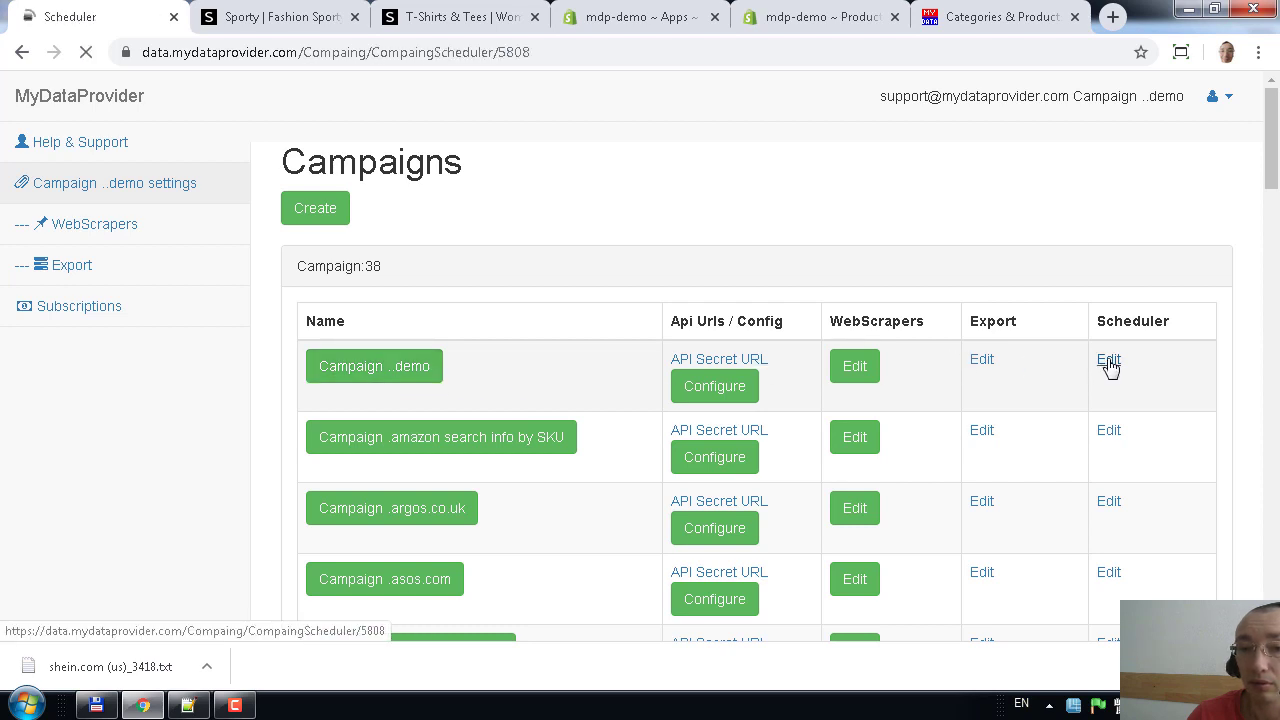
- Add a scheduler entry with the cron format 0 5 and save it
left_click(306, 208)
left_click(410, 262)
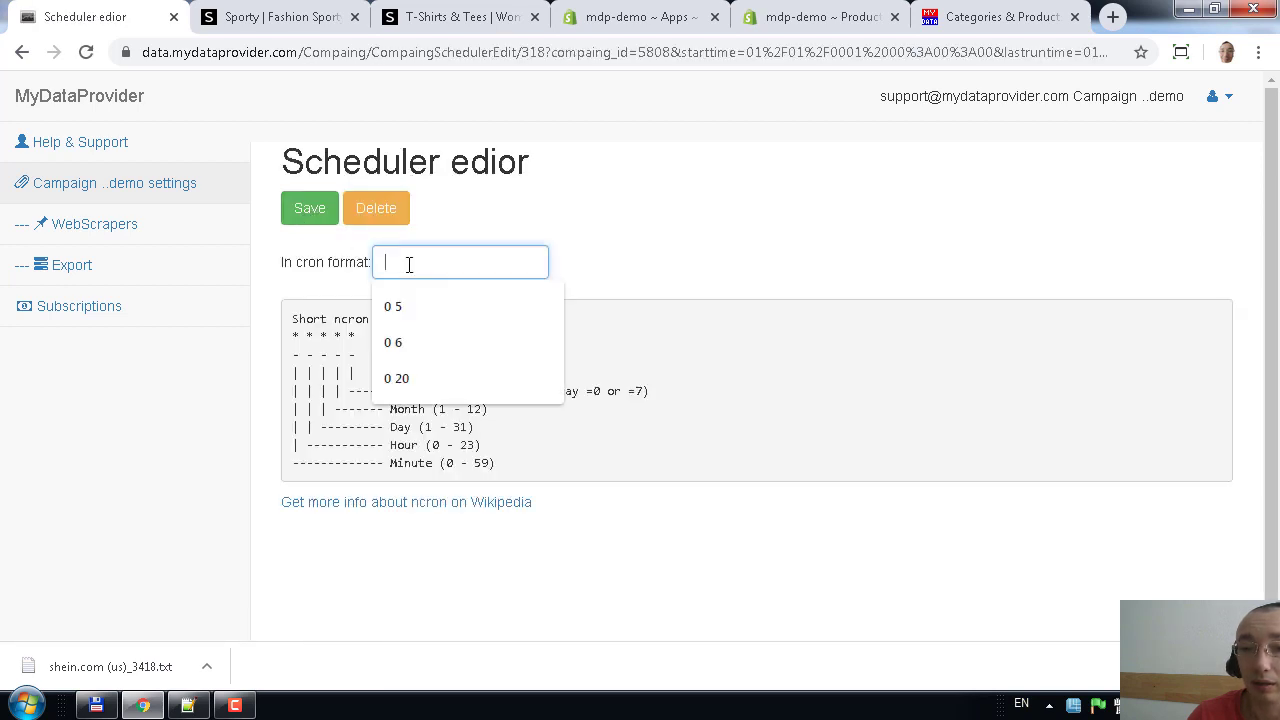
left_click(409, 306)
left_click(308, 212)
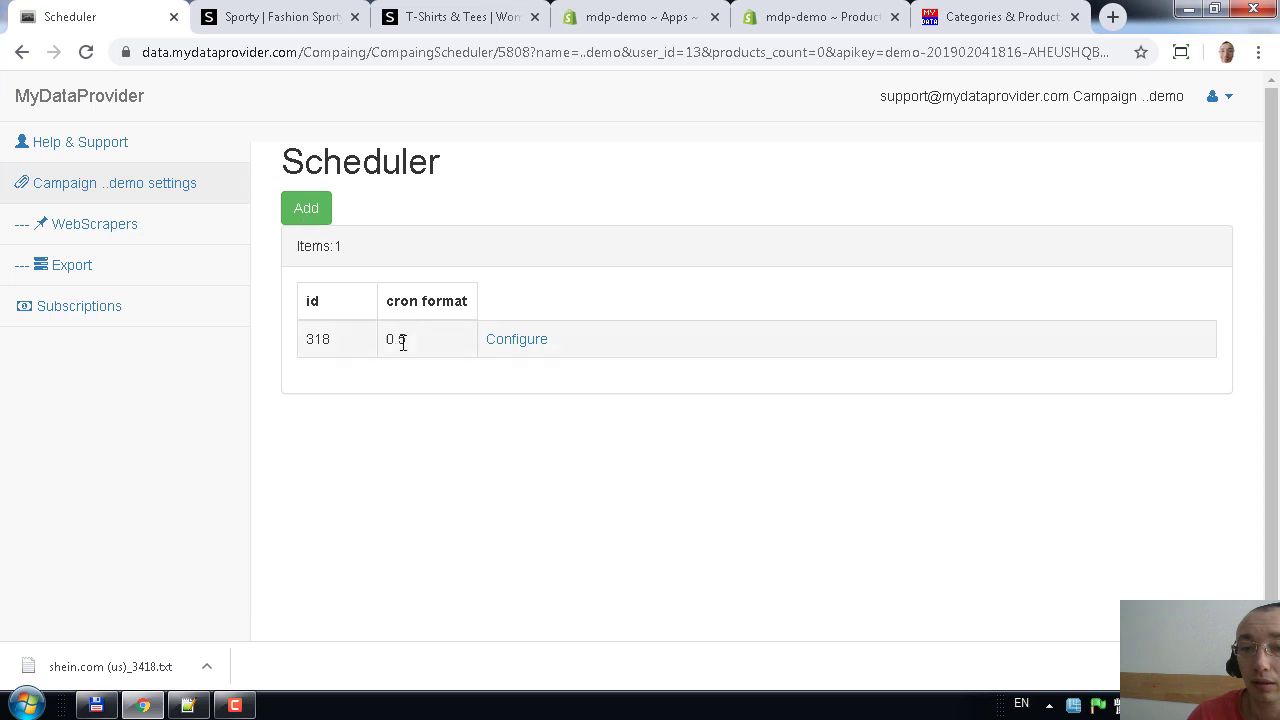
- Reopen the new scheduler entry, examine its cron value alongside the ncron helper, and save without changes
left_click(530, 340)
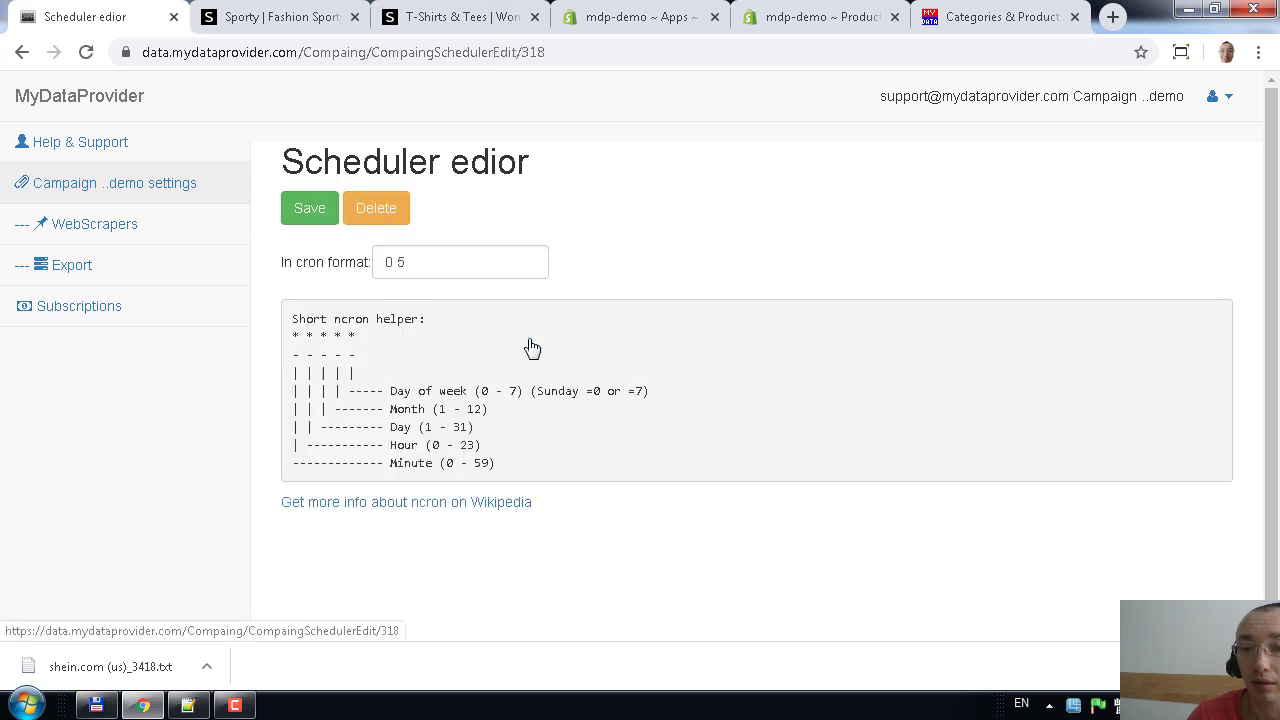
triple_click(416, 262)
left_click(312, 212)
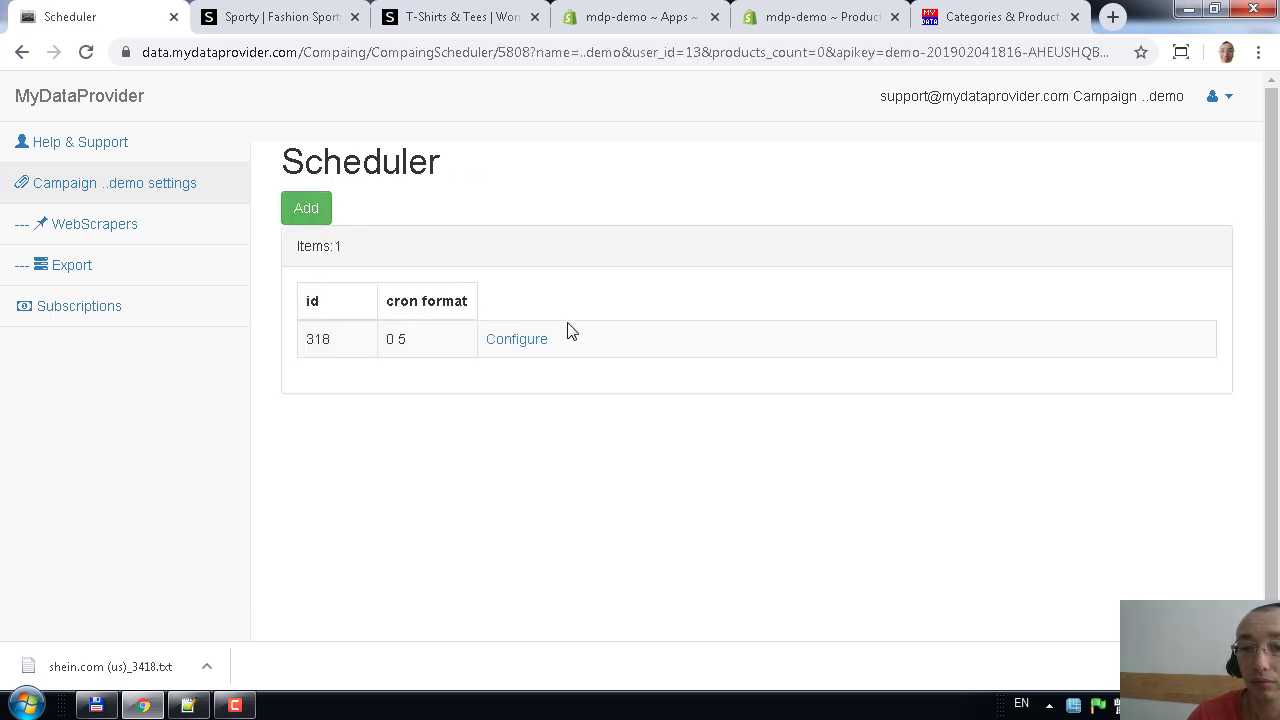
left_click(525, 340)
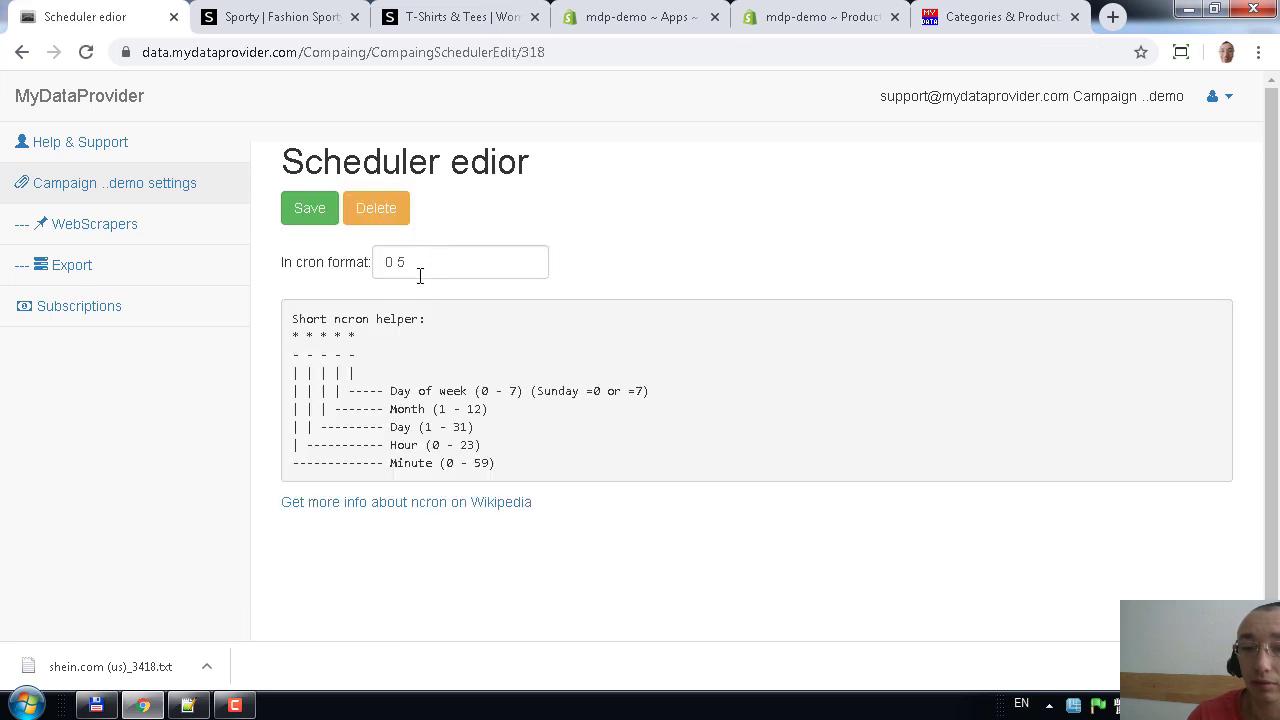
left_click_drag(420, 266, 368, 258)
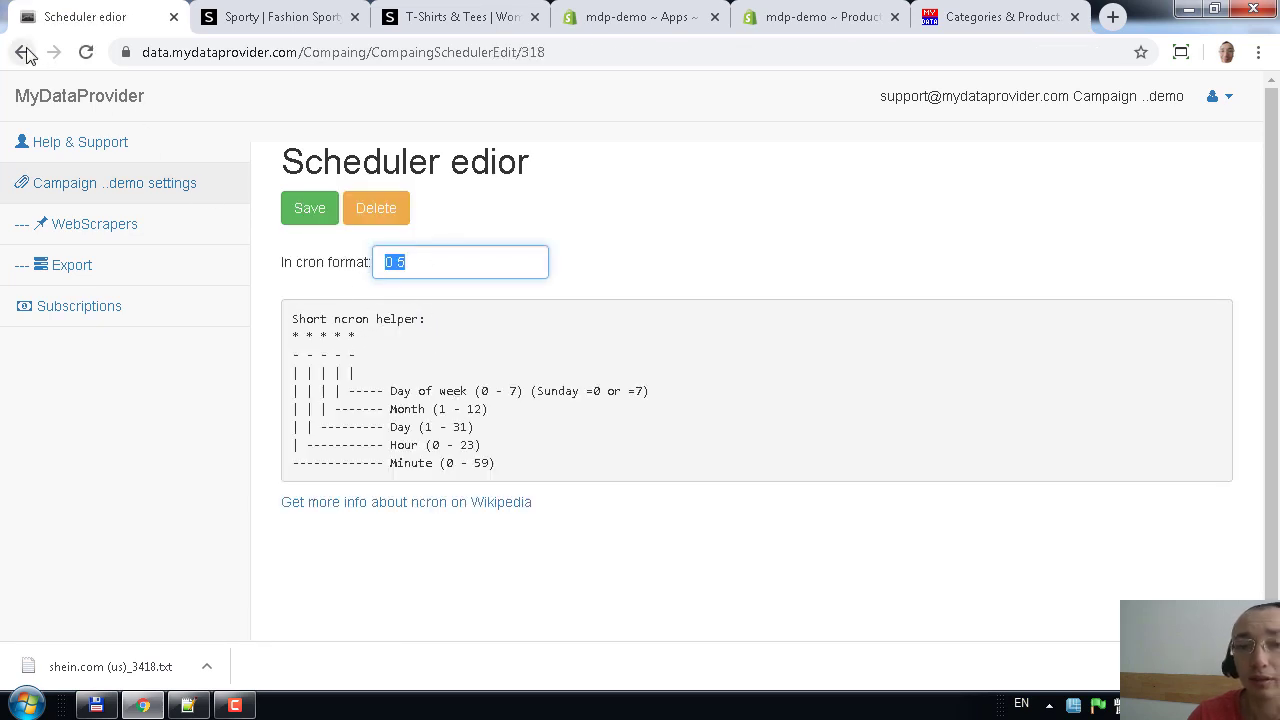
left_click(288, 208)
- Run a new export from the Export page with the suggested test label and confirm it
left_click(152, 275)
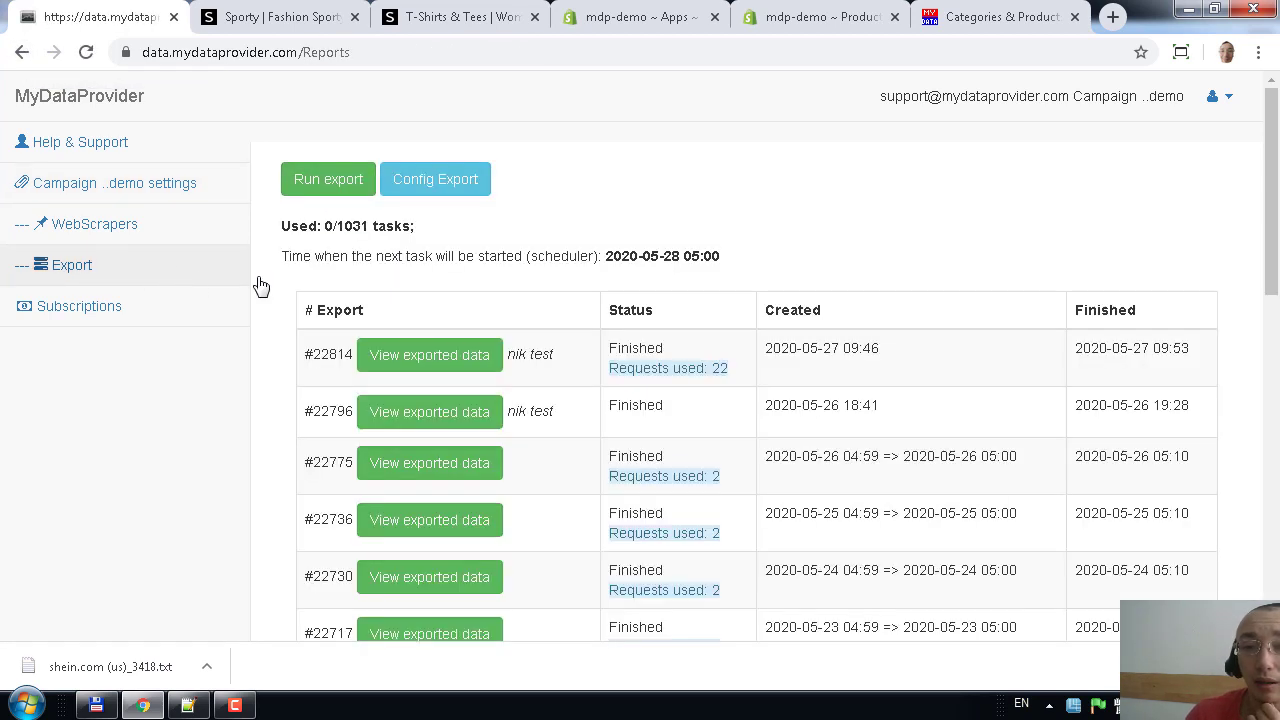
left_click(338, 195)
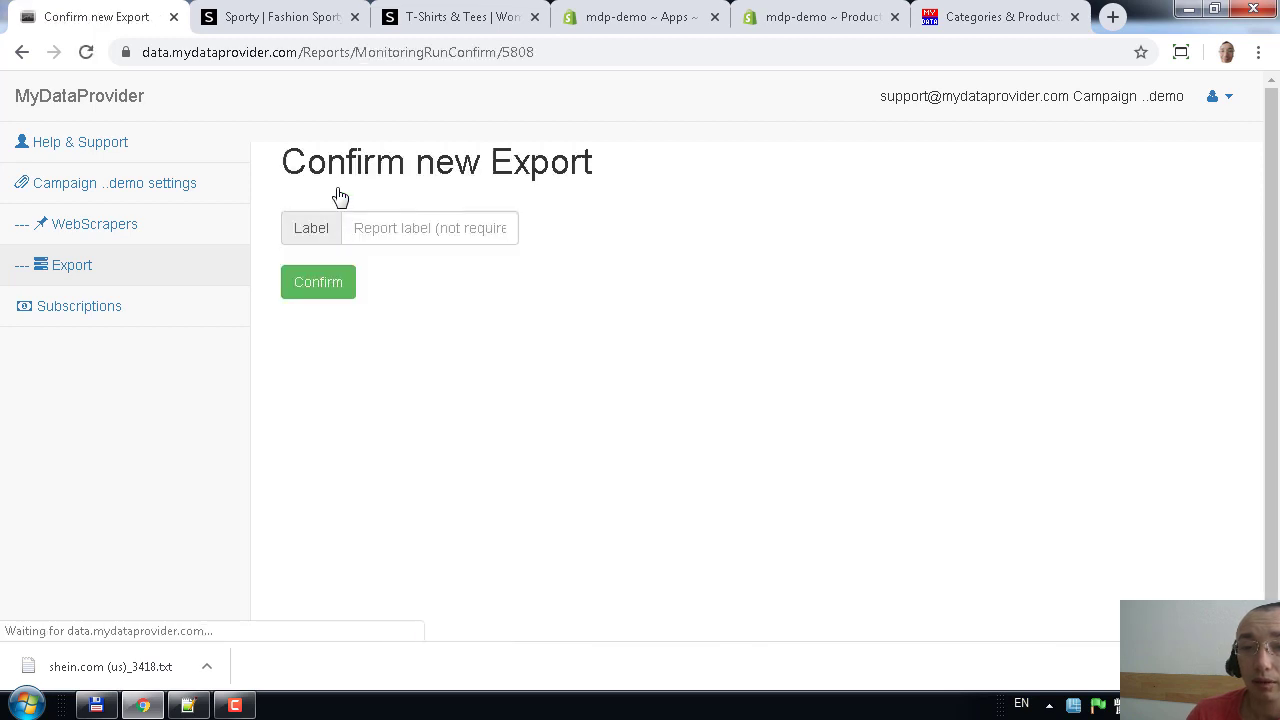
left_click(389, 232)
left_click(392, 270)
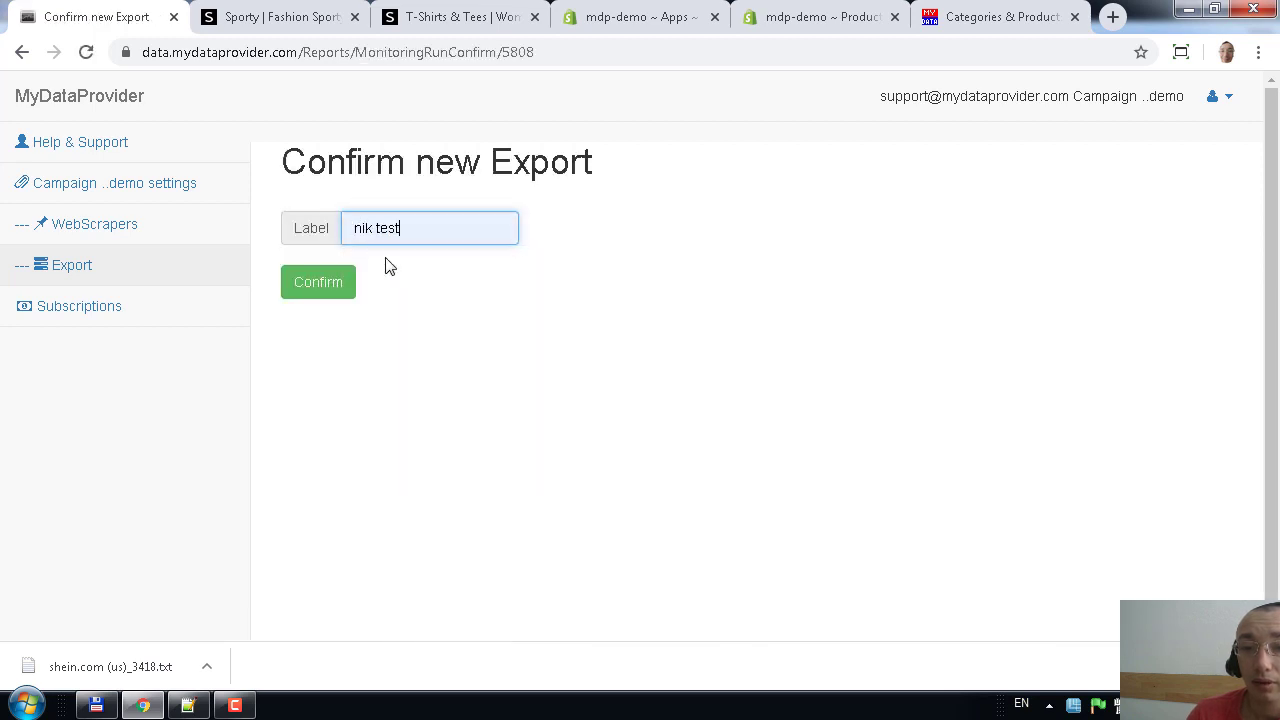
left_click(336, 282)
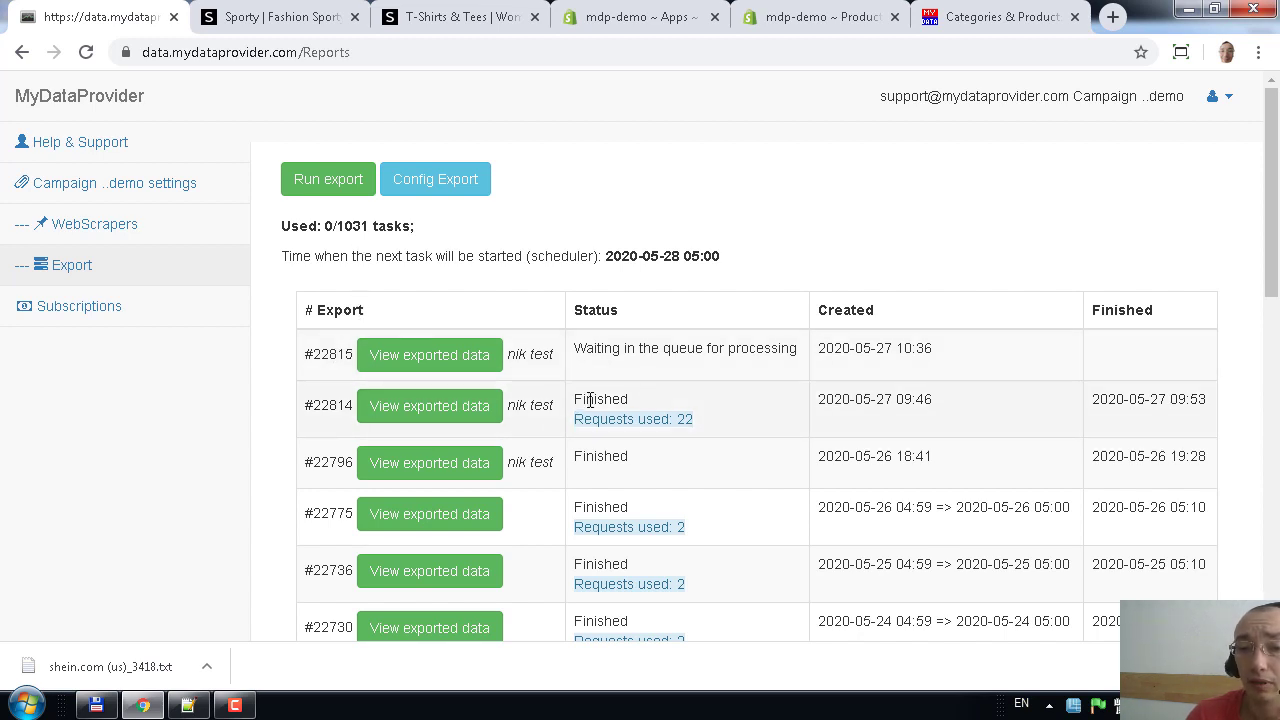
- Examine the number and status of the new export and compare its status with the previous export
double_click(340, 354)
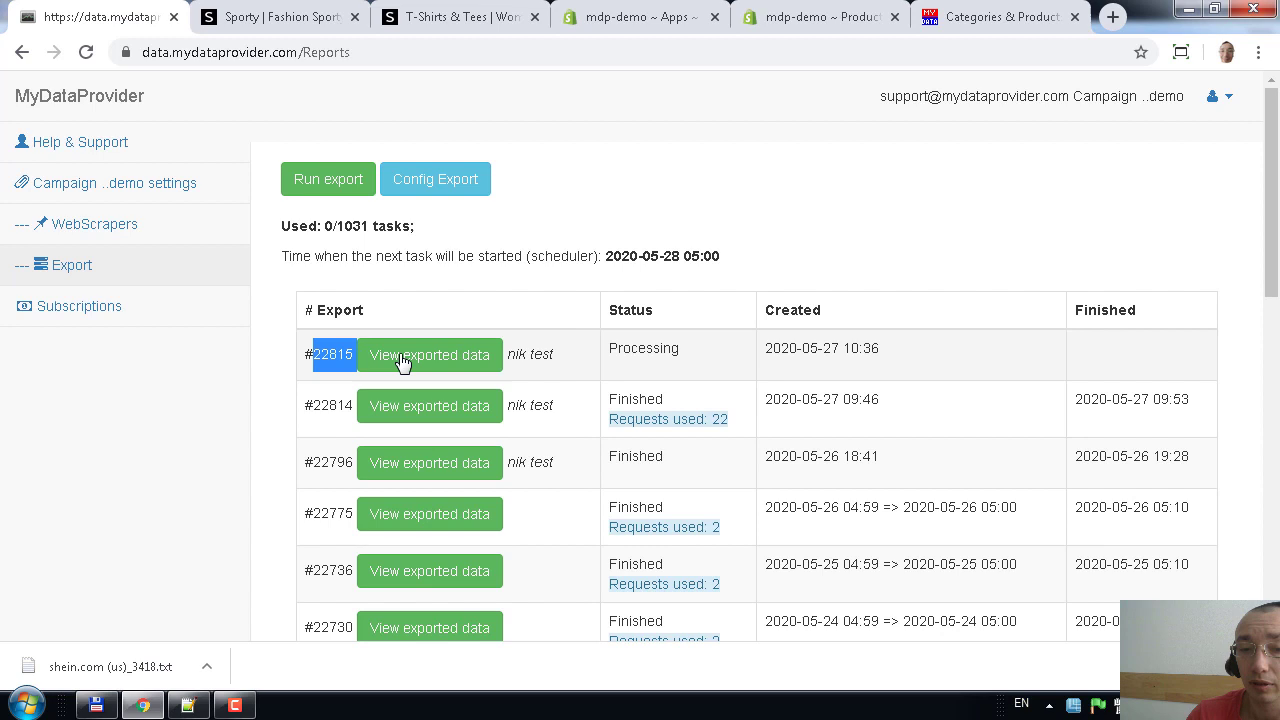
left_click(588, 372)
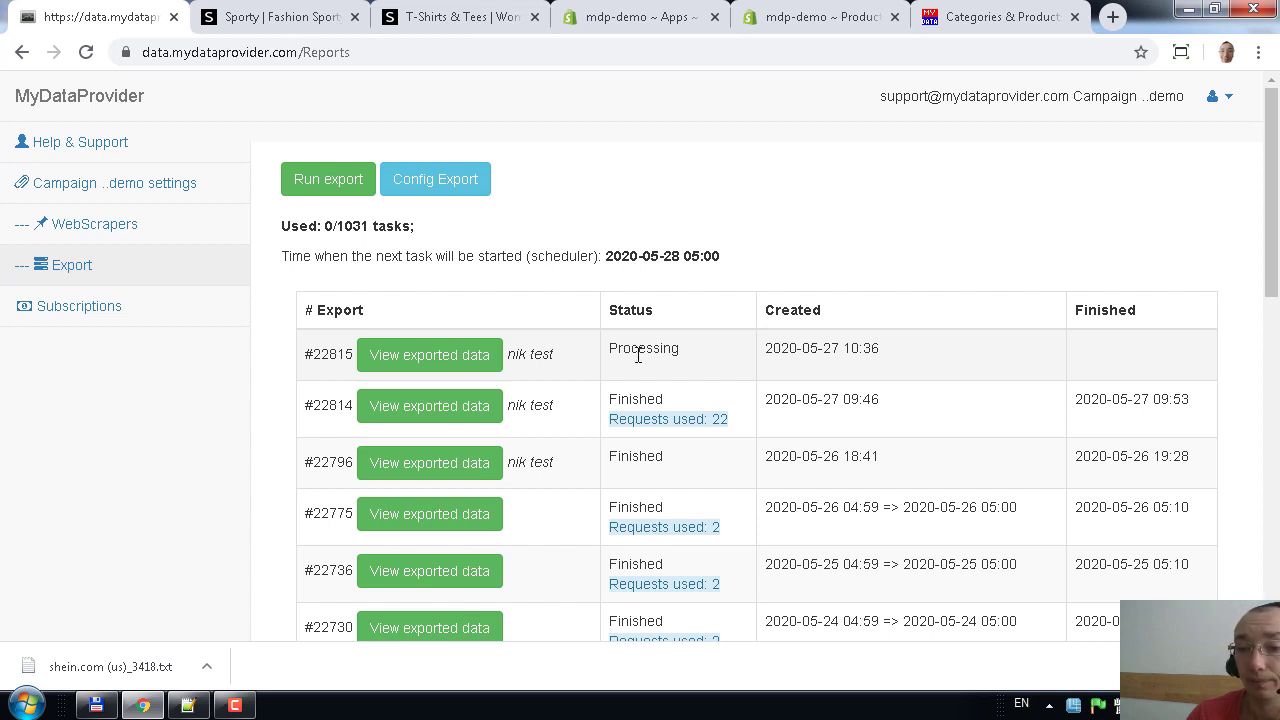
double_click(631, 403)
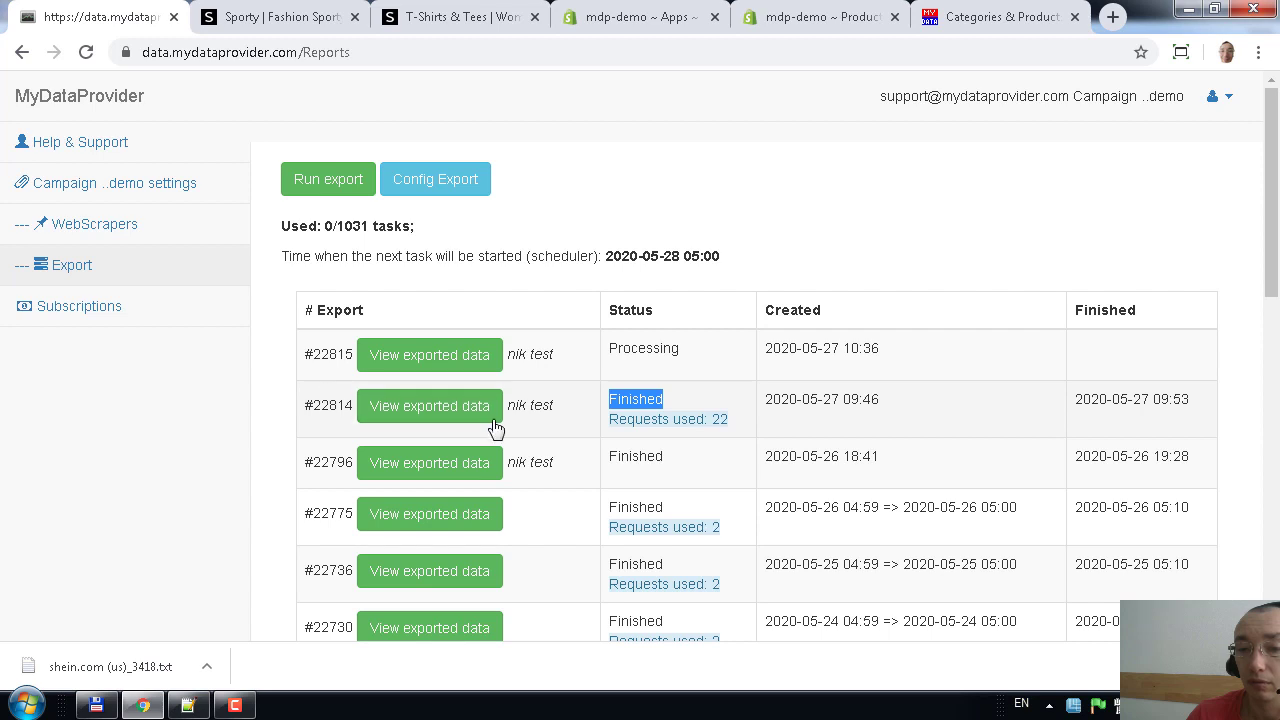
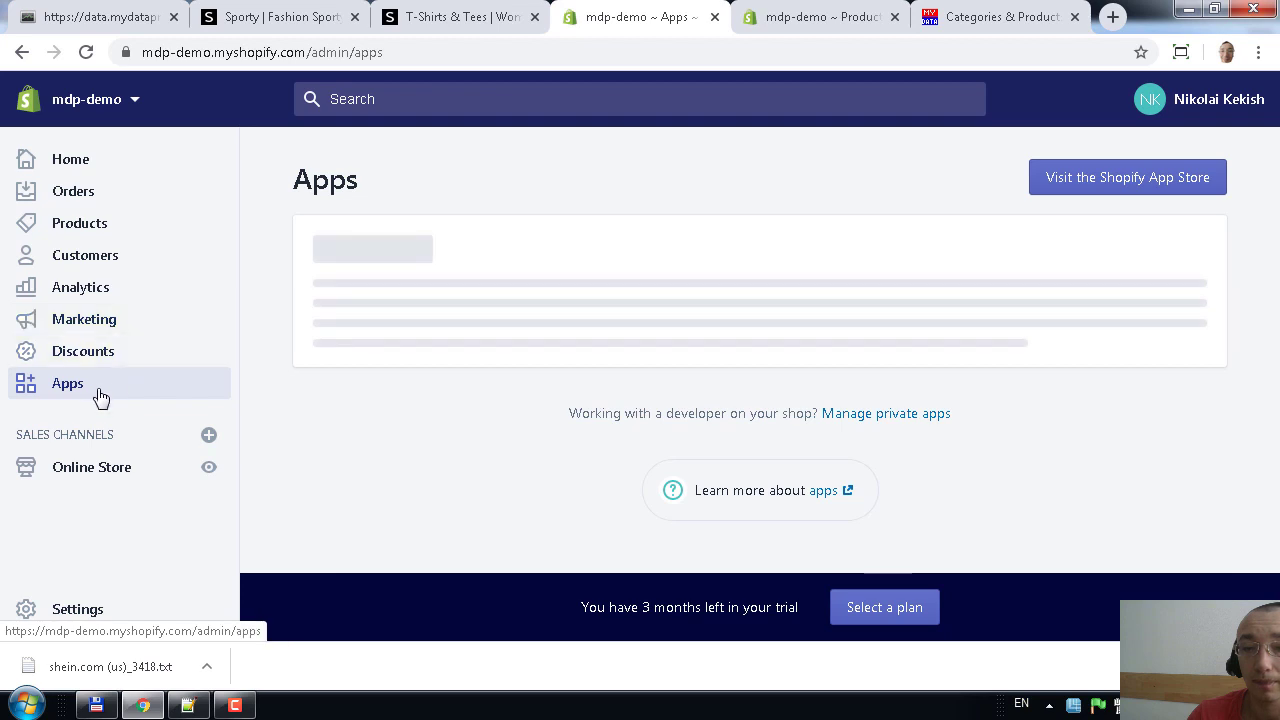
- In the Shopify admin of the mdp-demo store, open the private apps management page from Apps
scroll(853, 395, "down", 2)
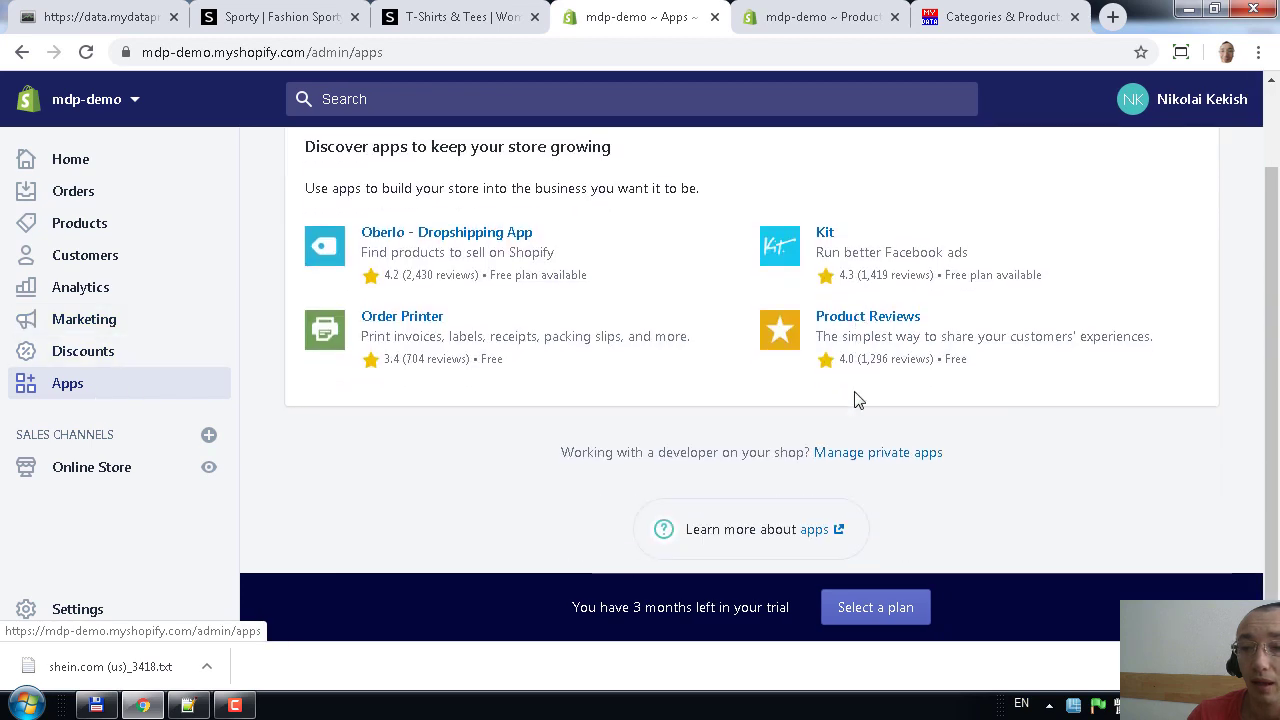
left_click(873, 455)
scroll(777, 386, "down", 2)
scroll(777, 386, "up", 2)
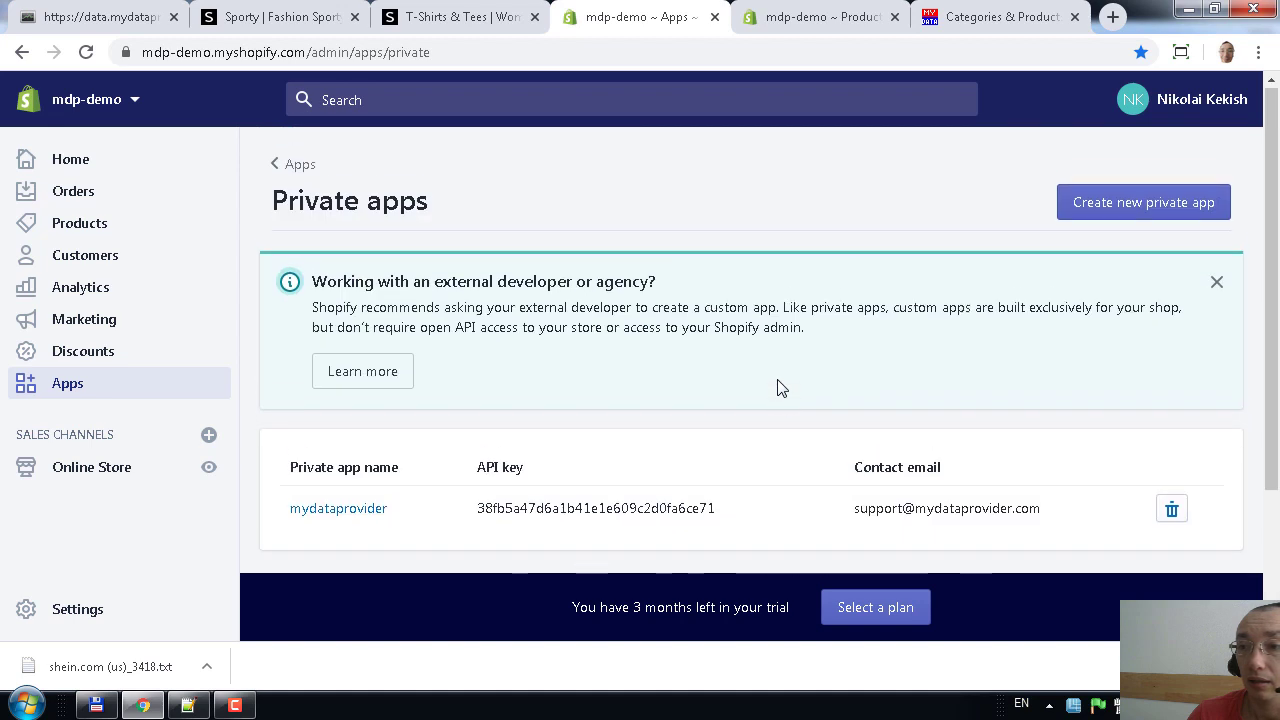
- Open the form for creating a private app, look through its sections down to the Storefront API, and cancel it
left_click(1123, 210)
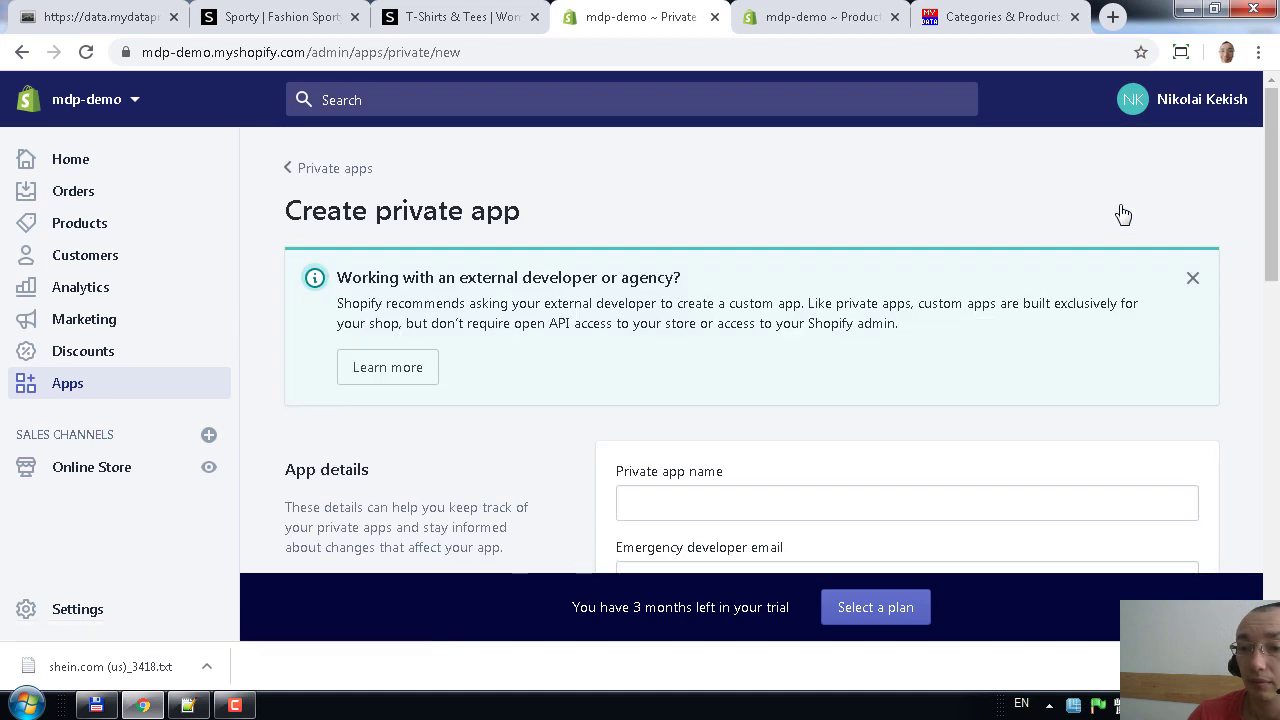
scroll(915, 370, "down", 4)
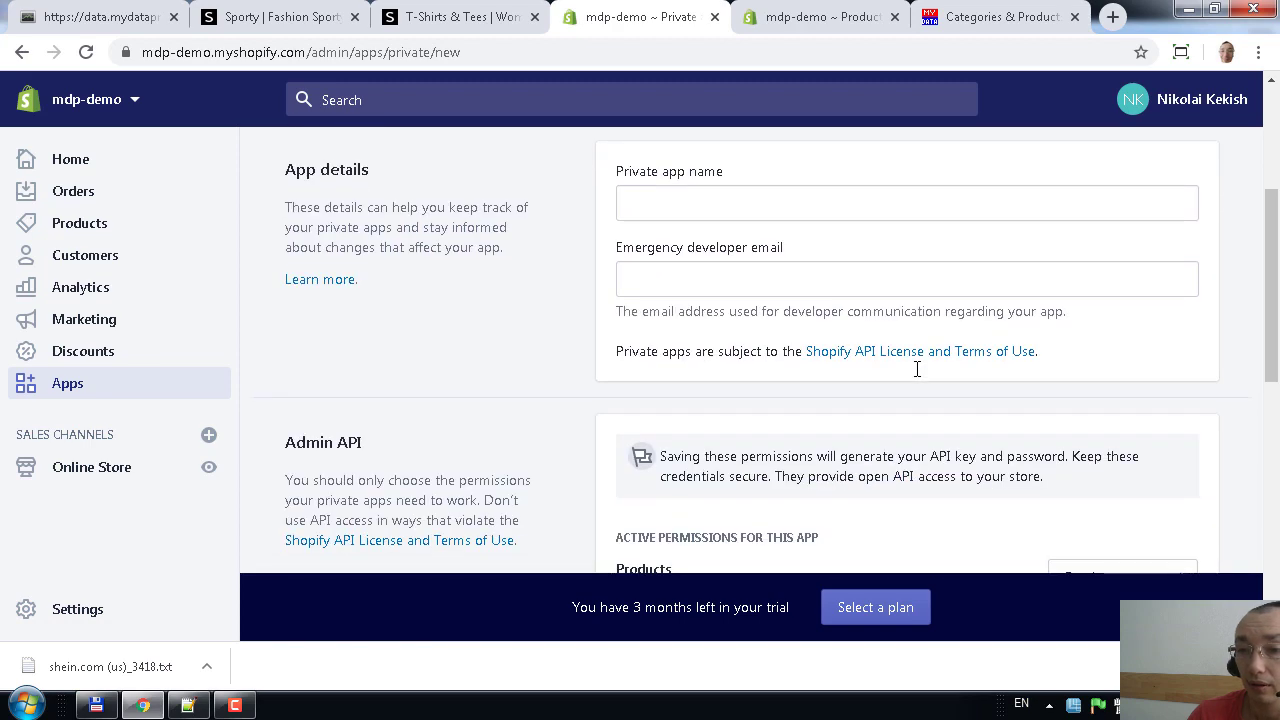
scroll(917, 369, "down", 4)
scroll(917, 377, "down", 3)
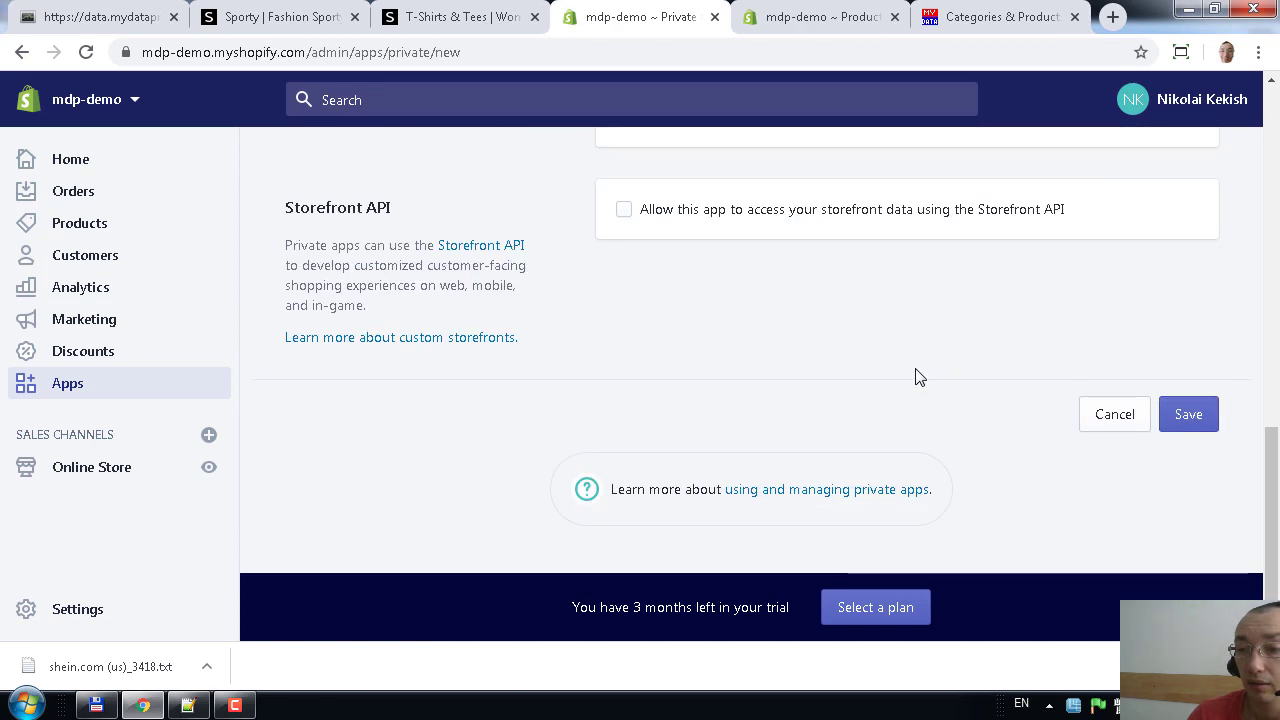
left_click(1110, 419)
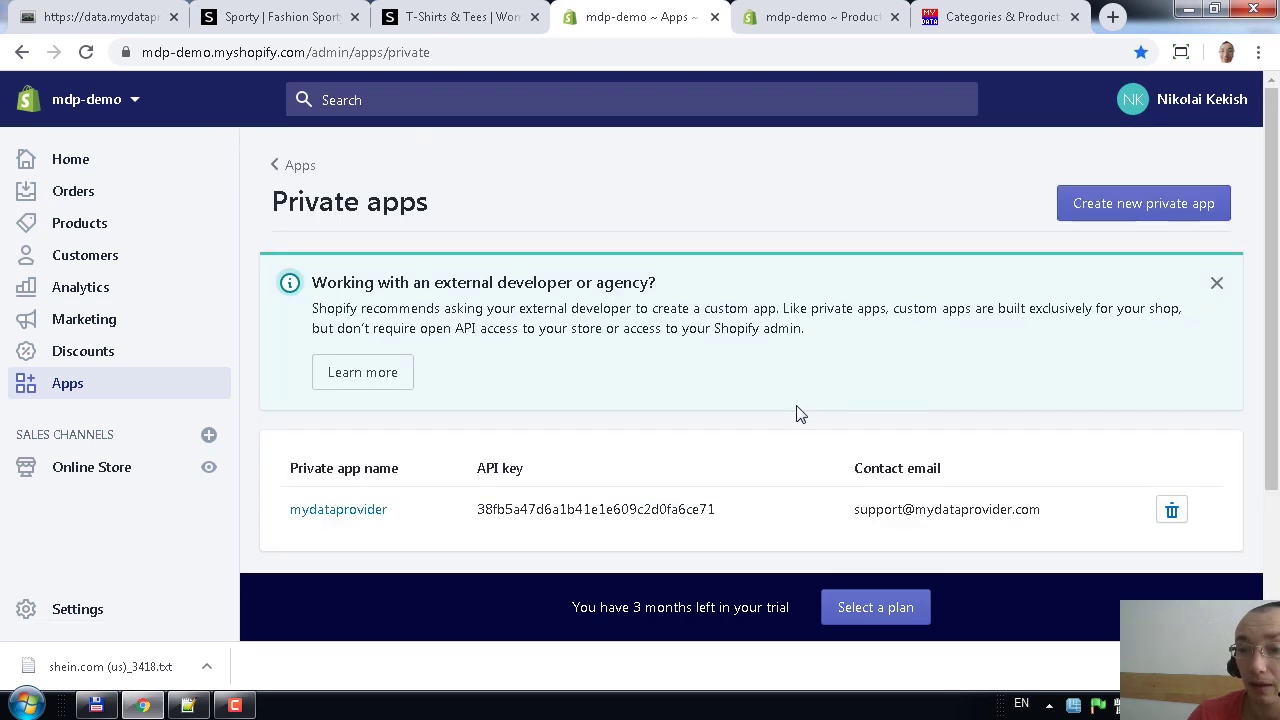
- Open the existing mydataprovider private app and look through its app details and Admin API credentials
scroll(800, 409, "down", 2)
left_click(366, 320)
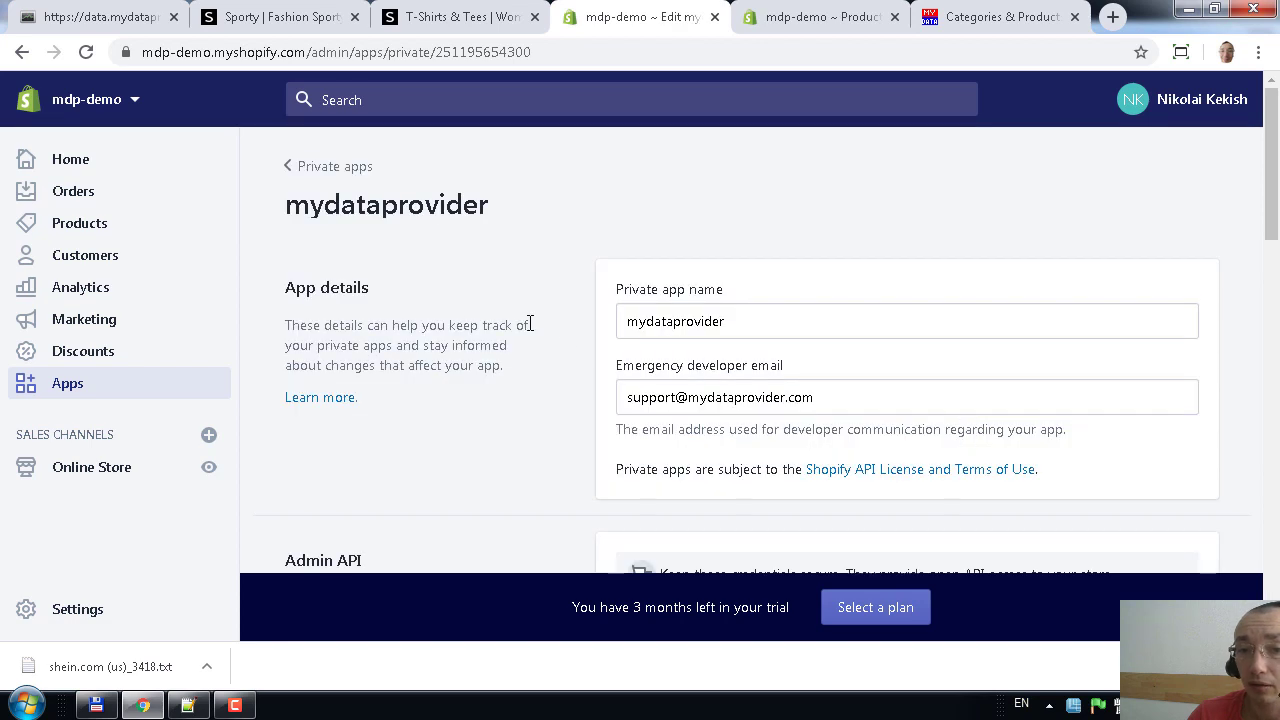
scroll(591, 375, "down", 1)
scroll(591, 375, "down", 3)
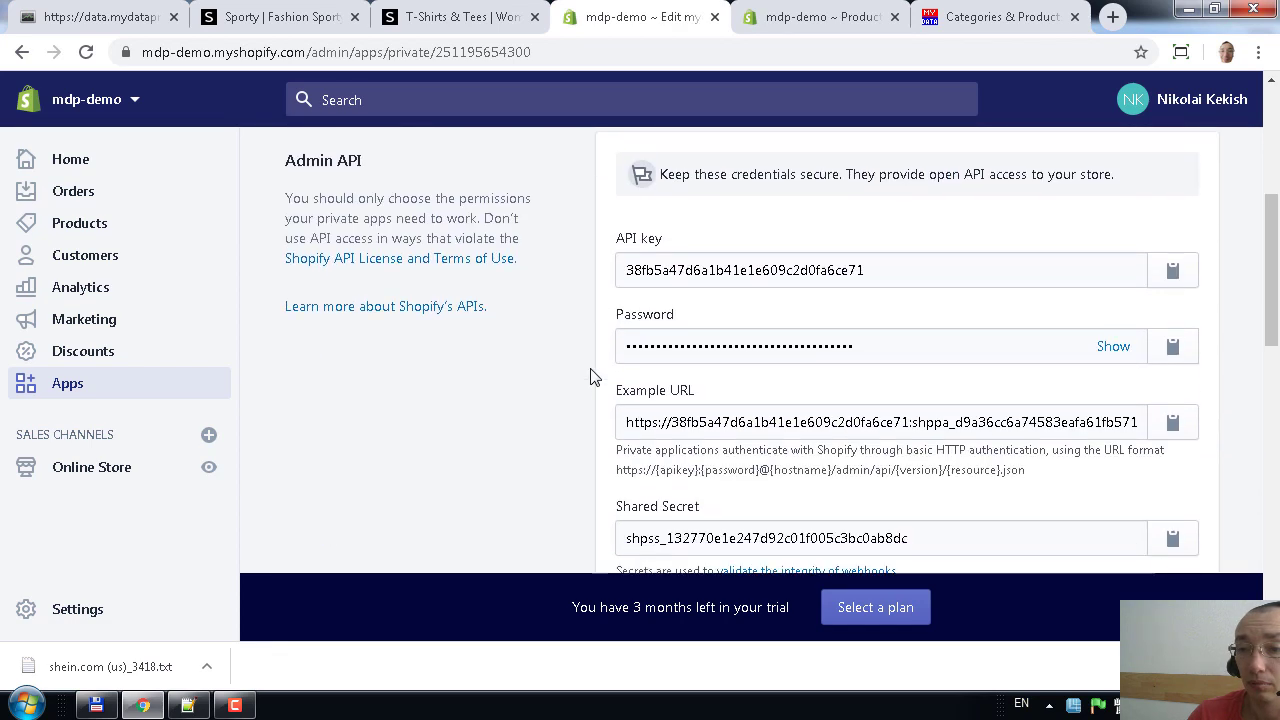
scroll(972, 432, "down", 4)
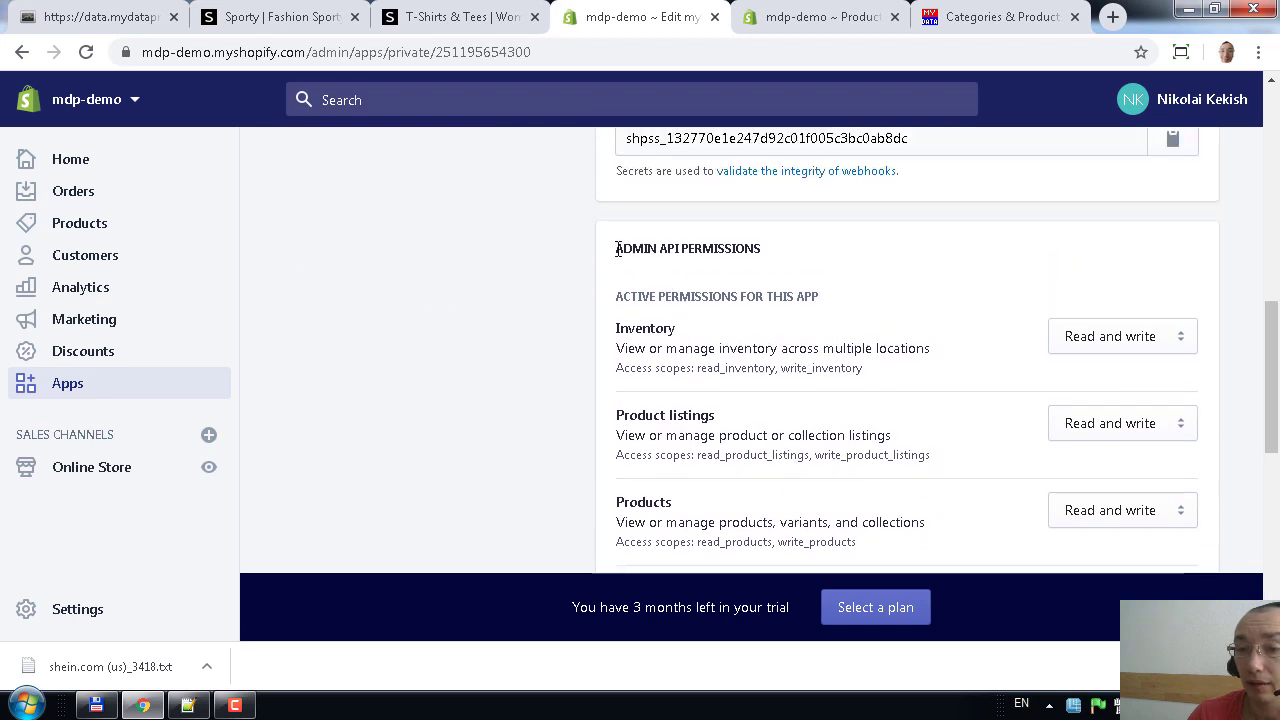
- Examine the app's active Admin API permissions for Inventory, Product listings and Products
left_click_drag(616, 248, 940, 453)
scroll(757, 309, "down", 1)
left_click(940, 453)
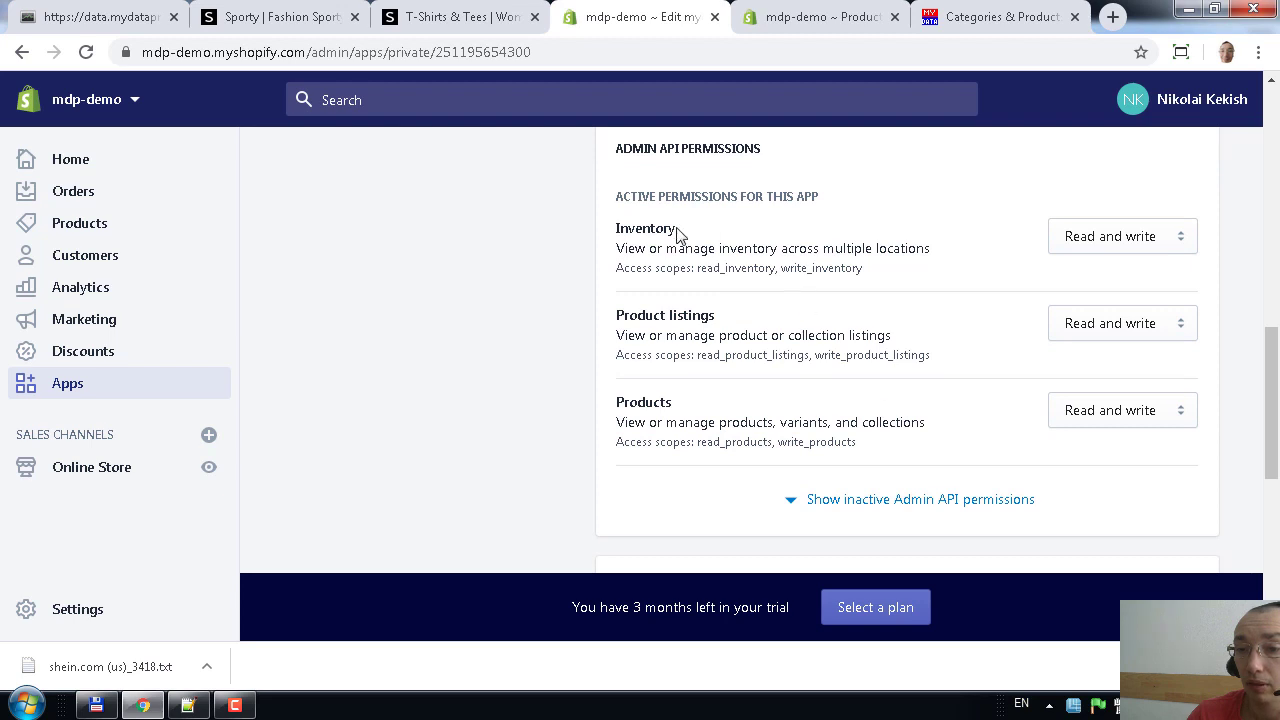
double_click(627, 228)
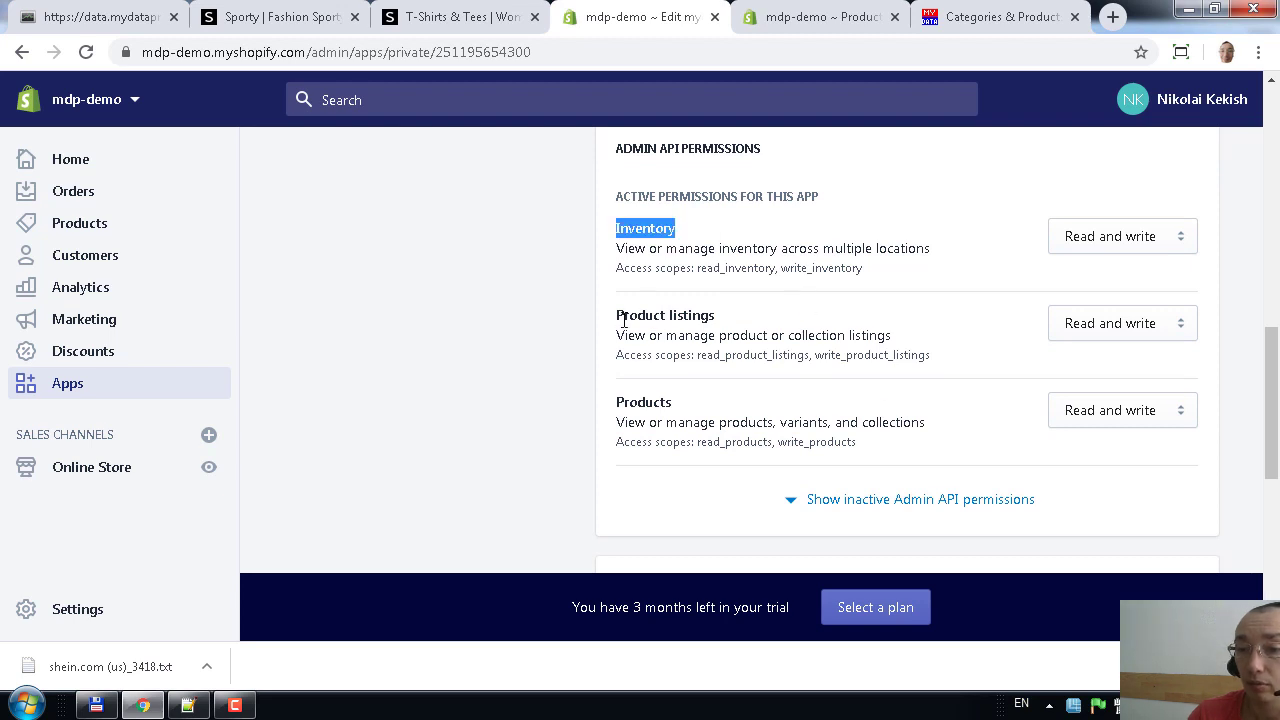
left_click_drag(624, 319, 749, 323)
left_click(749, 323)
double_click(650, 404)
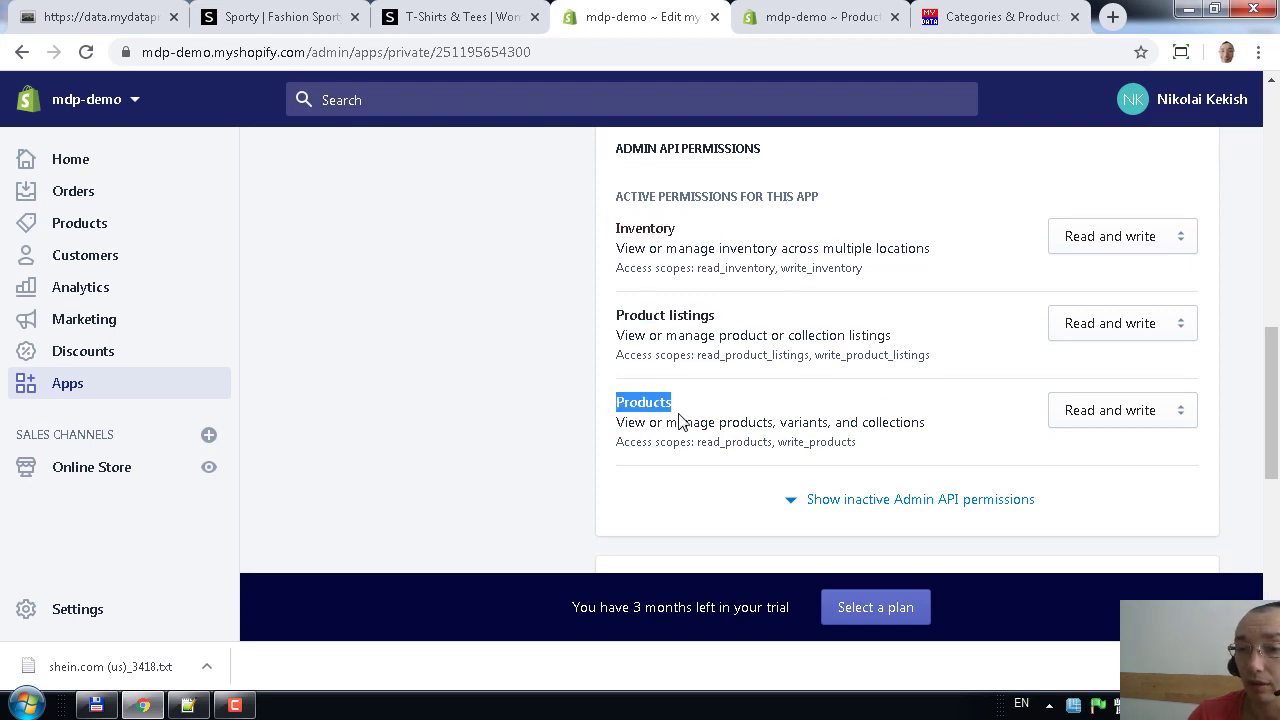
scroll(737, 424, "up", 1)
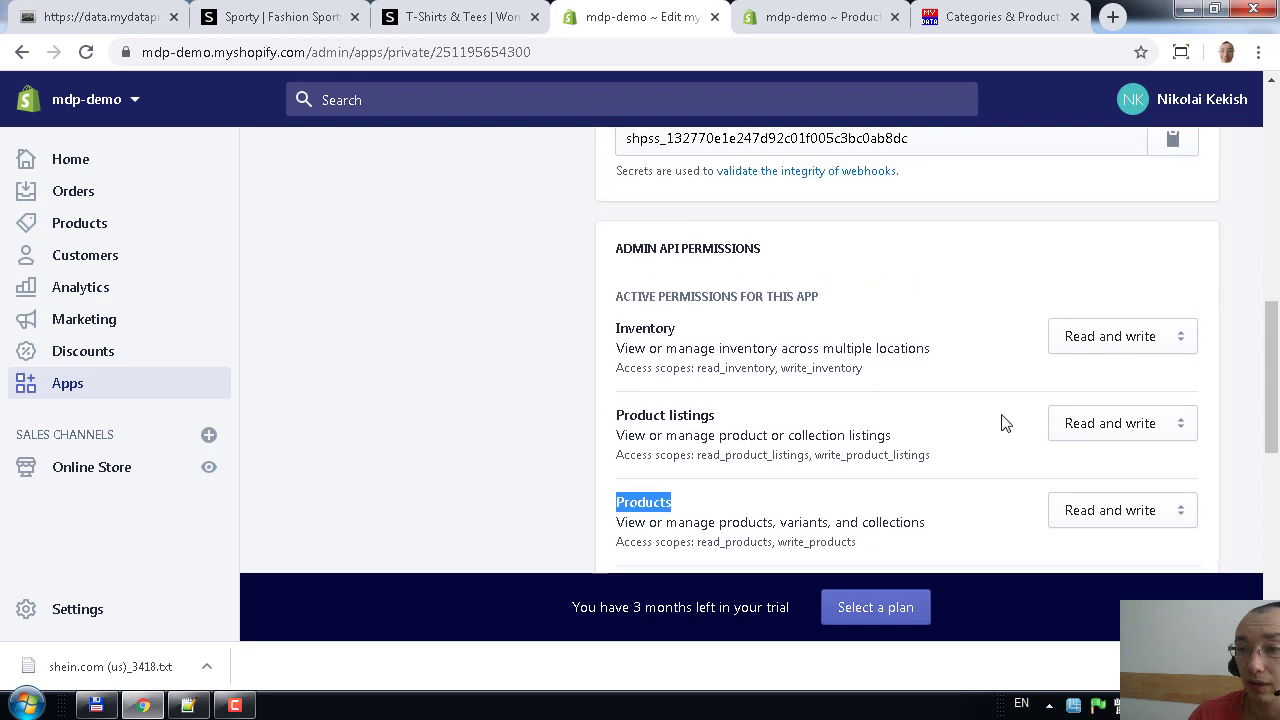
scroll(957, 406, "down", 1)
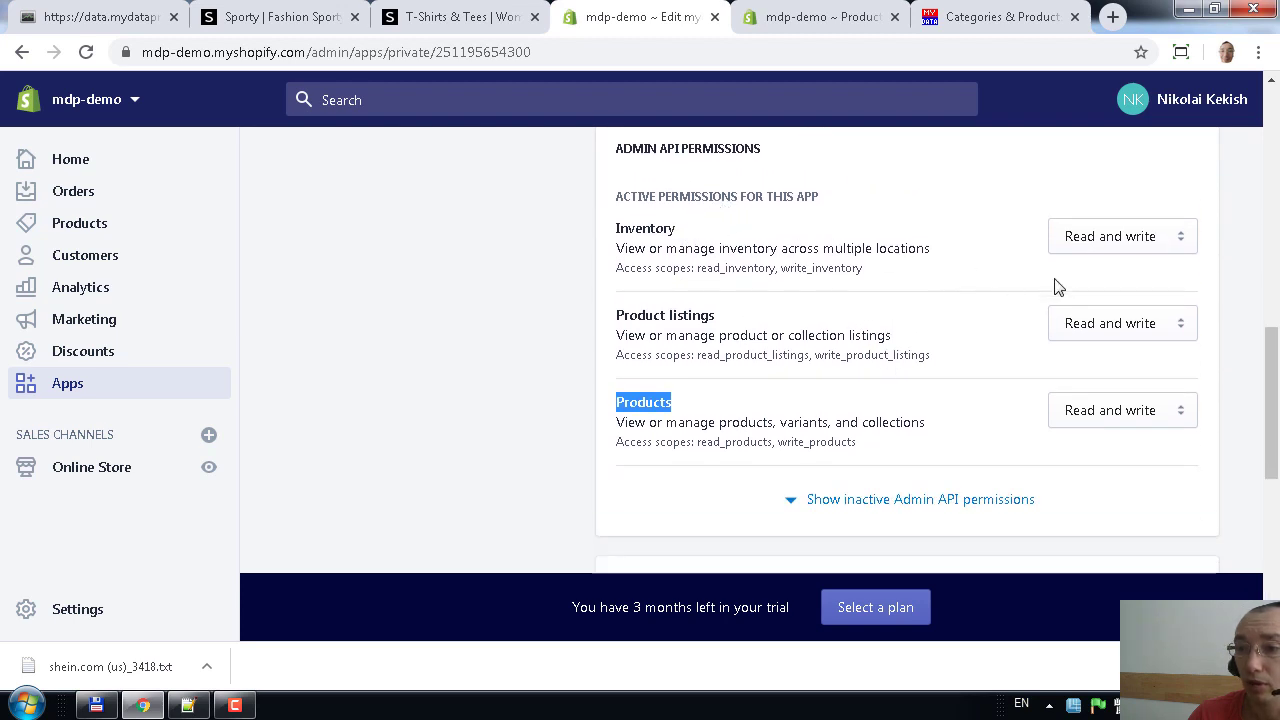
- Check the access level choices for the Inventory, Product listings and Products permissions without changing them
left_click(1168, 246)
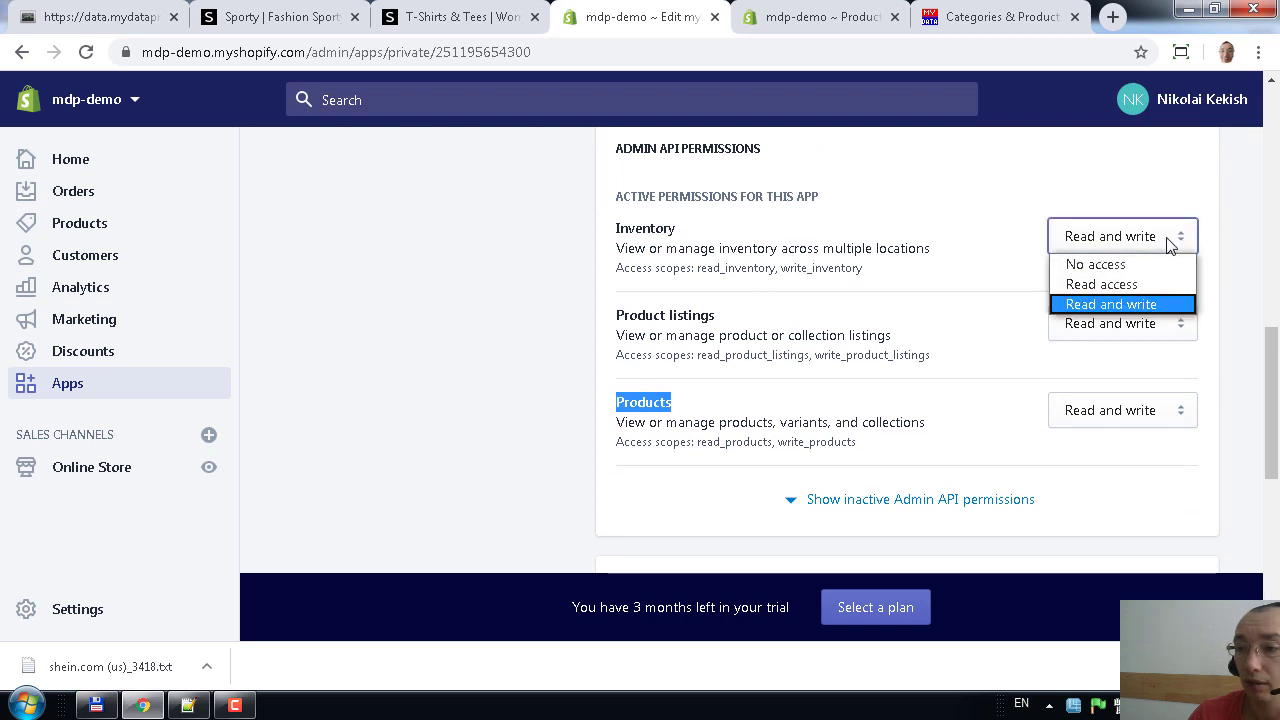
left_click(995, 240)
left_click(1120, 334)
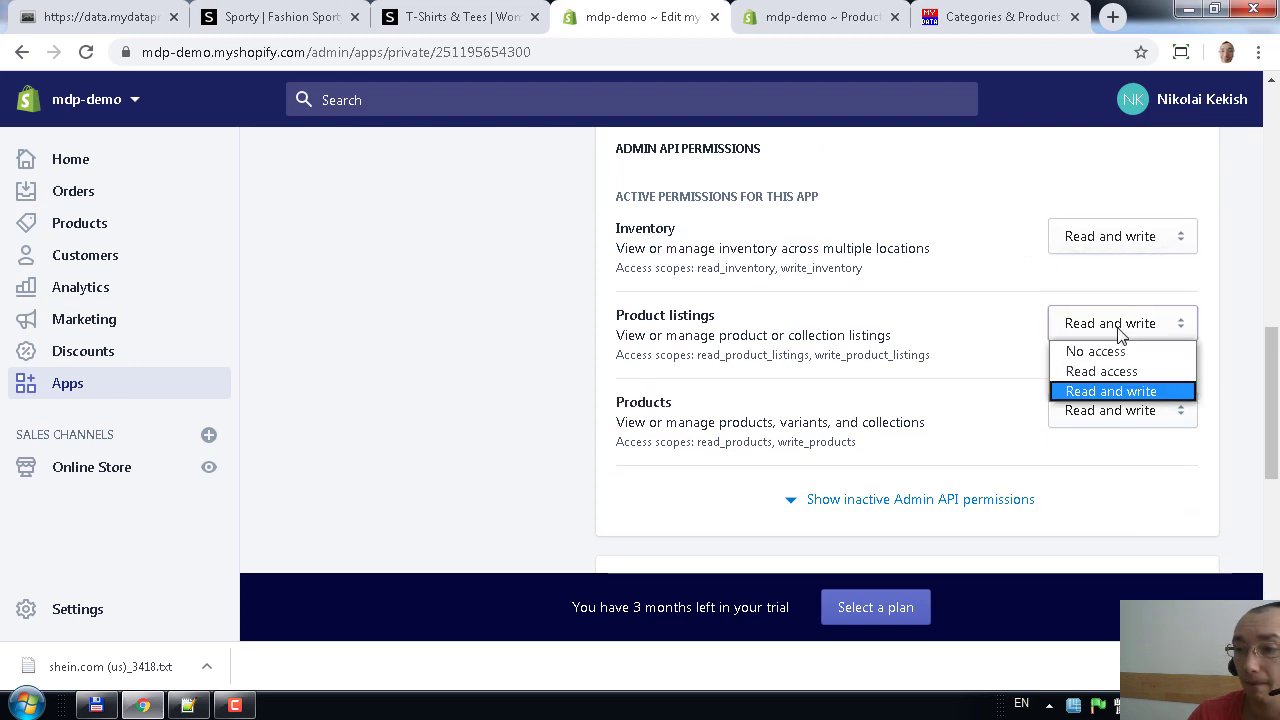
left_click(1006, 300)
left_click(1093, 408)
left_click(980, 280)
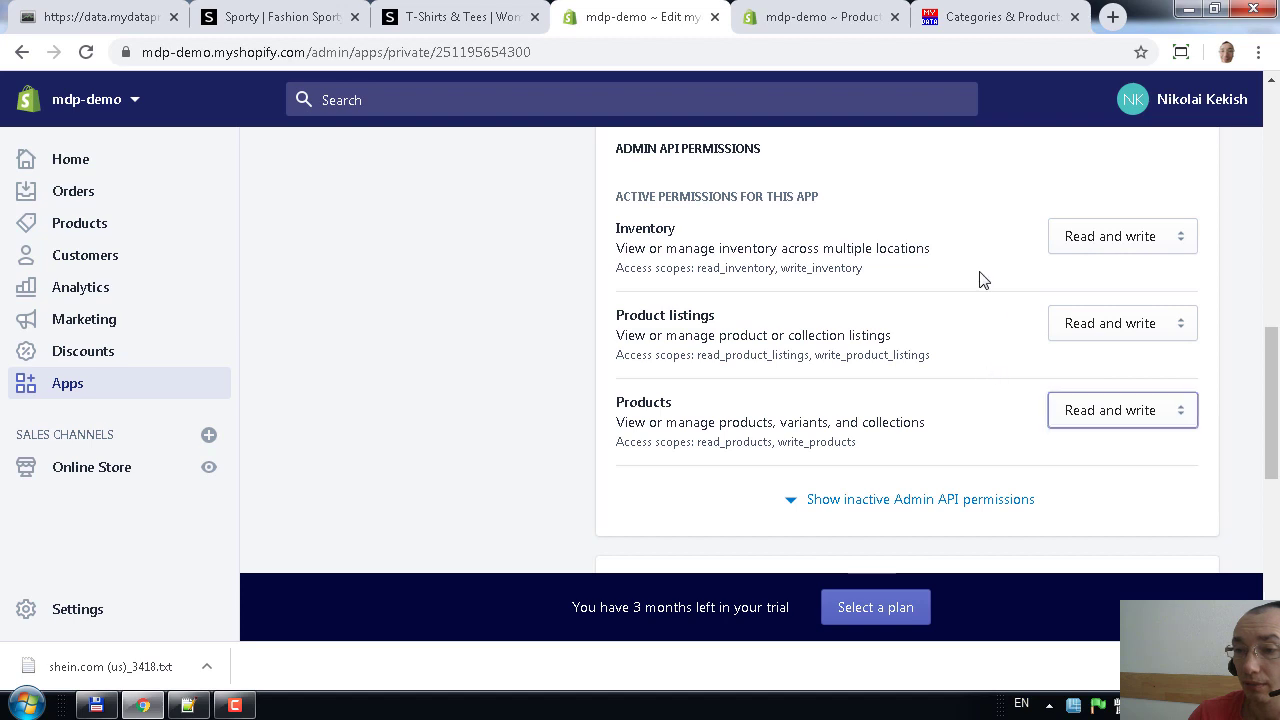
- Go back to the app's API key and password, reveal the password briefly, and hide it again
scroll(783, 437, "up", 2)
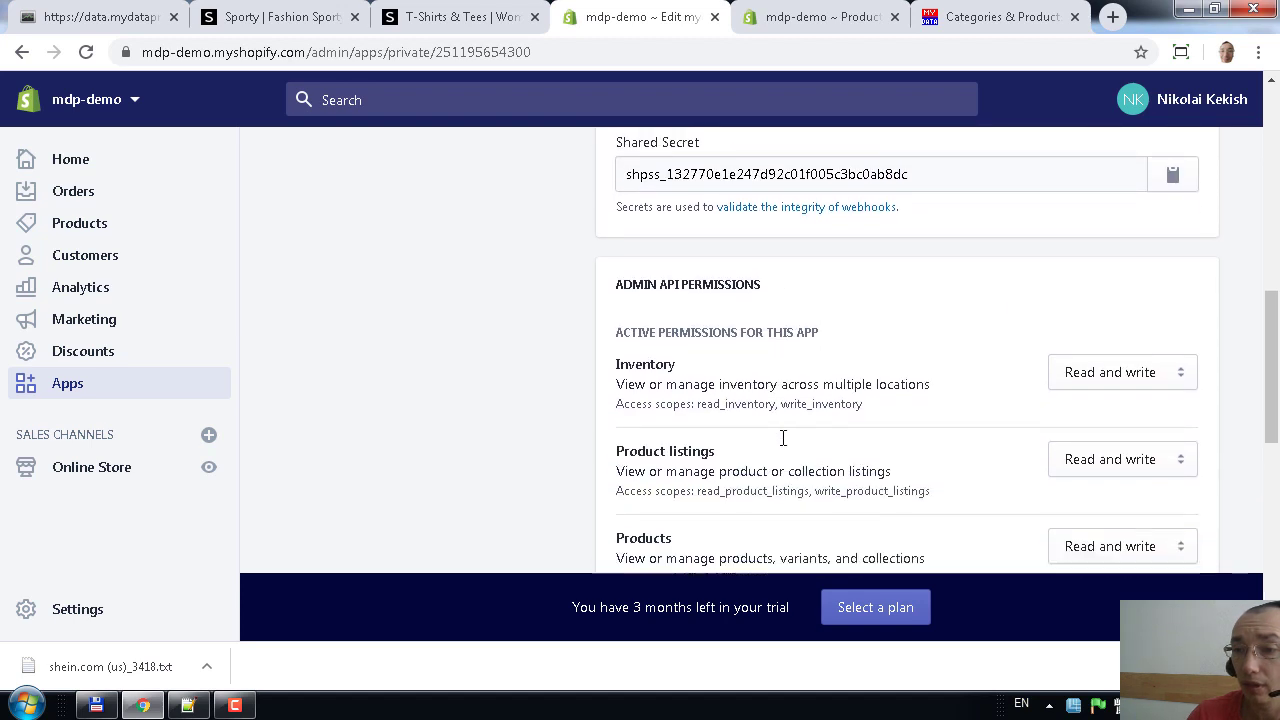
scroll(783, 437, "up", 4)
left_click(898, 270)
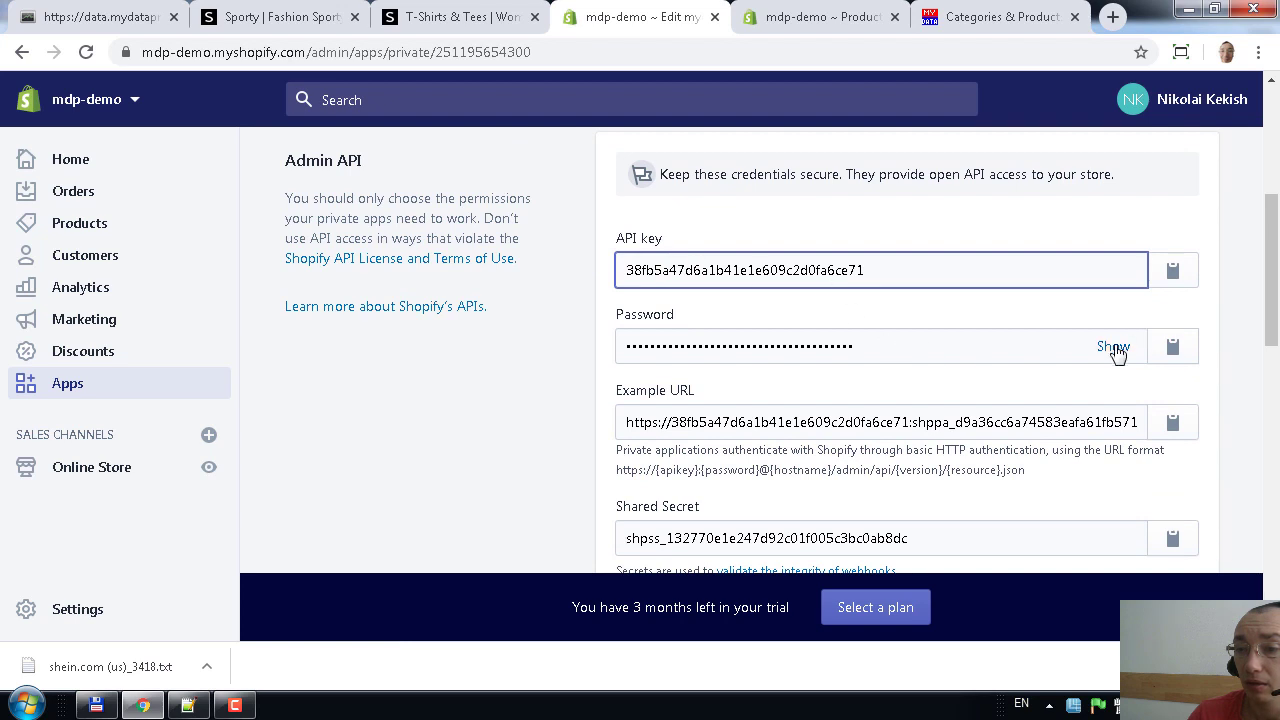
left_click(1113, 347)
left_click(990, 345)
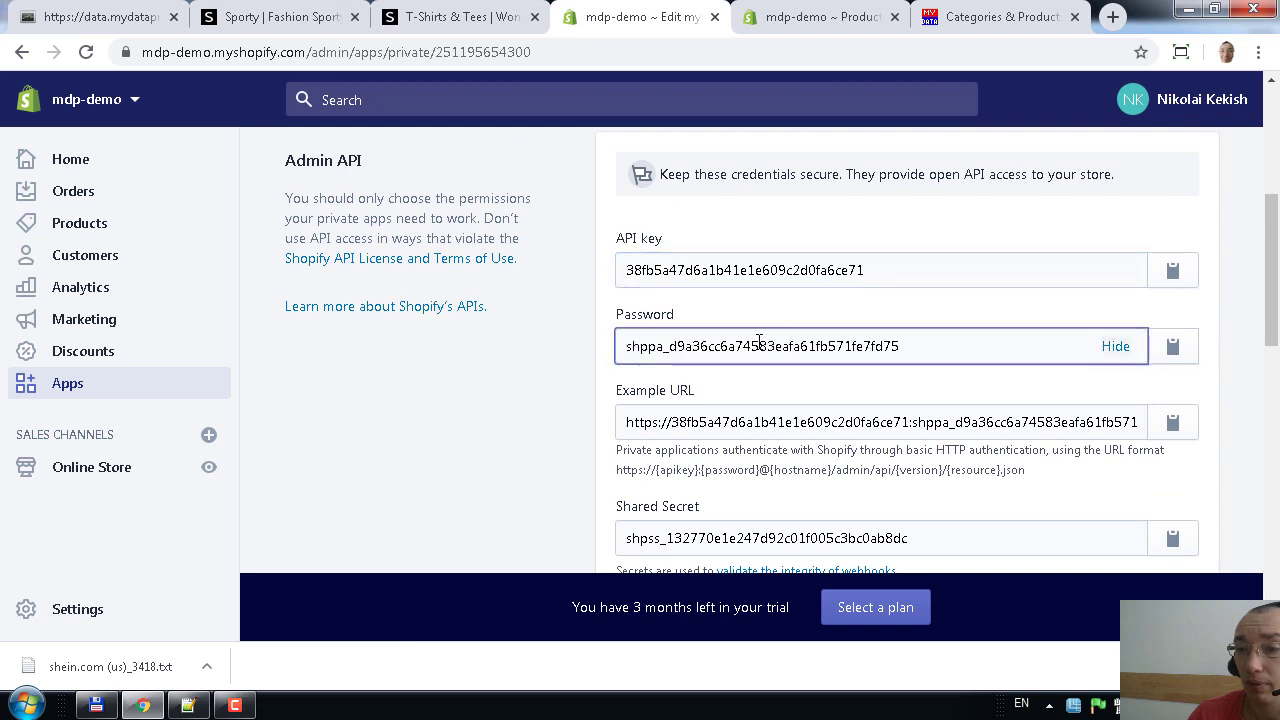
left_click(1118, 350)
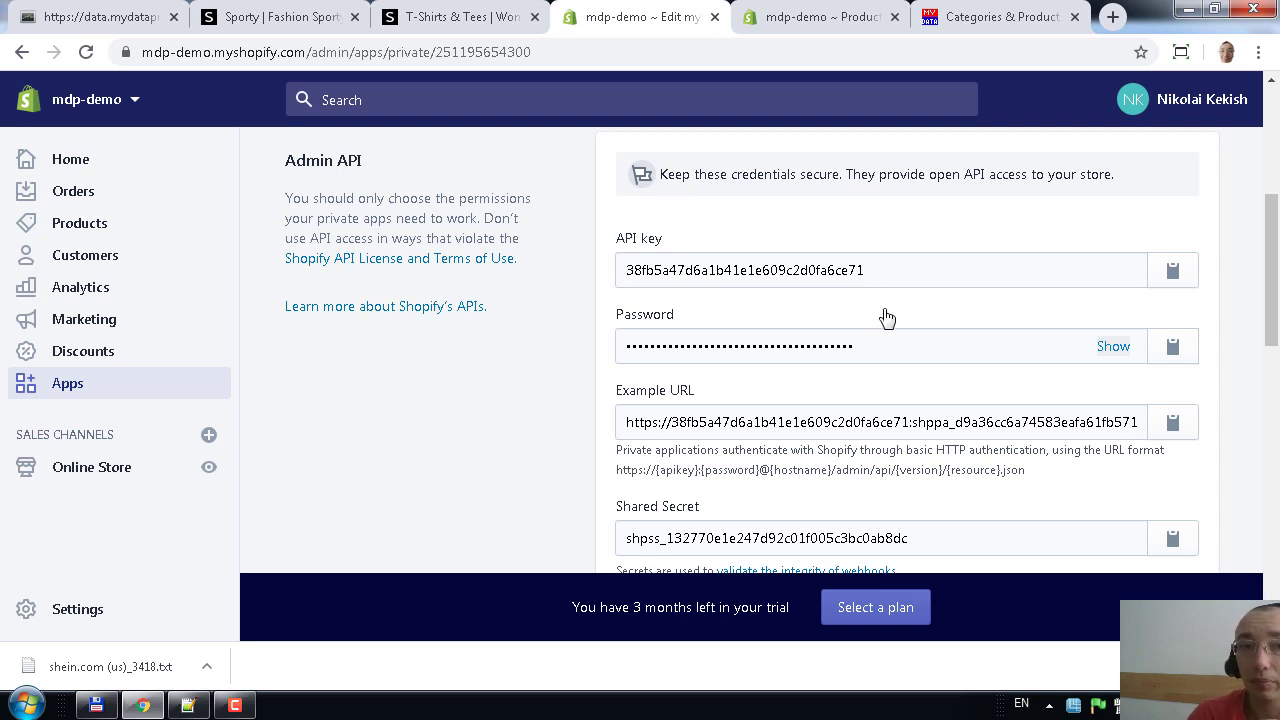
- Switch to MyDataProvider and open the campaign's export configuration from the Export page in a separate browser tab
left_click(97, 21)
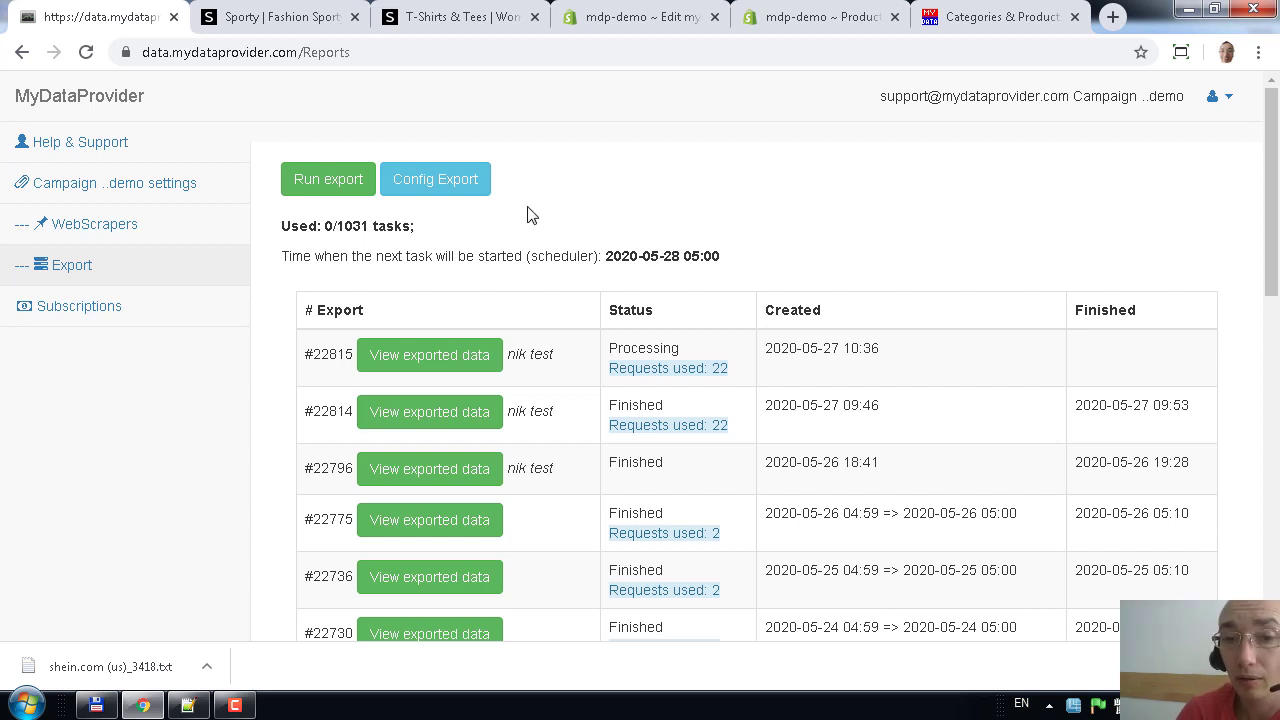
left_click(162, 285)
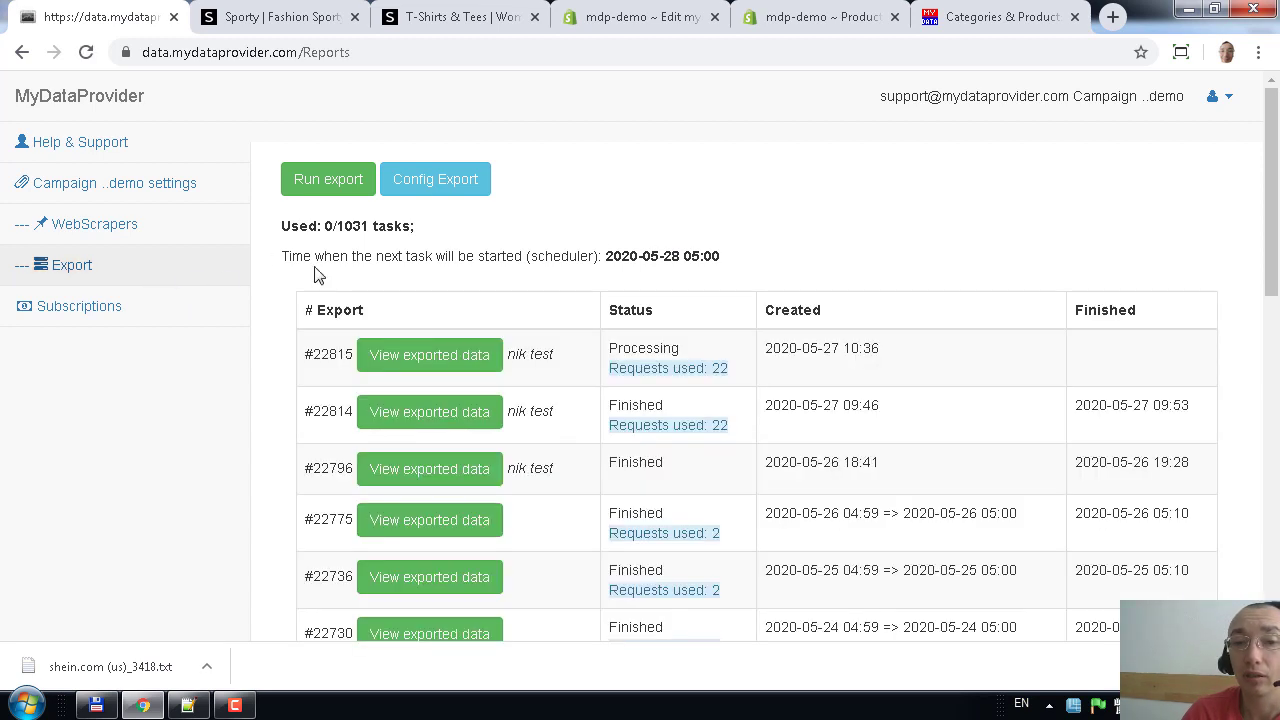
middle_click(451, 180)
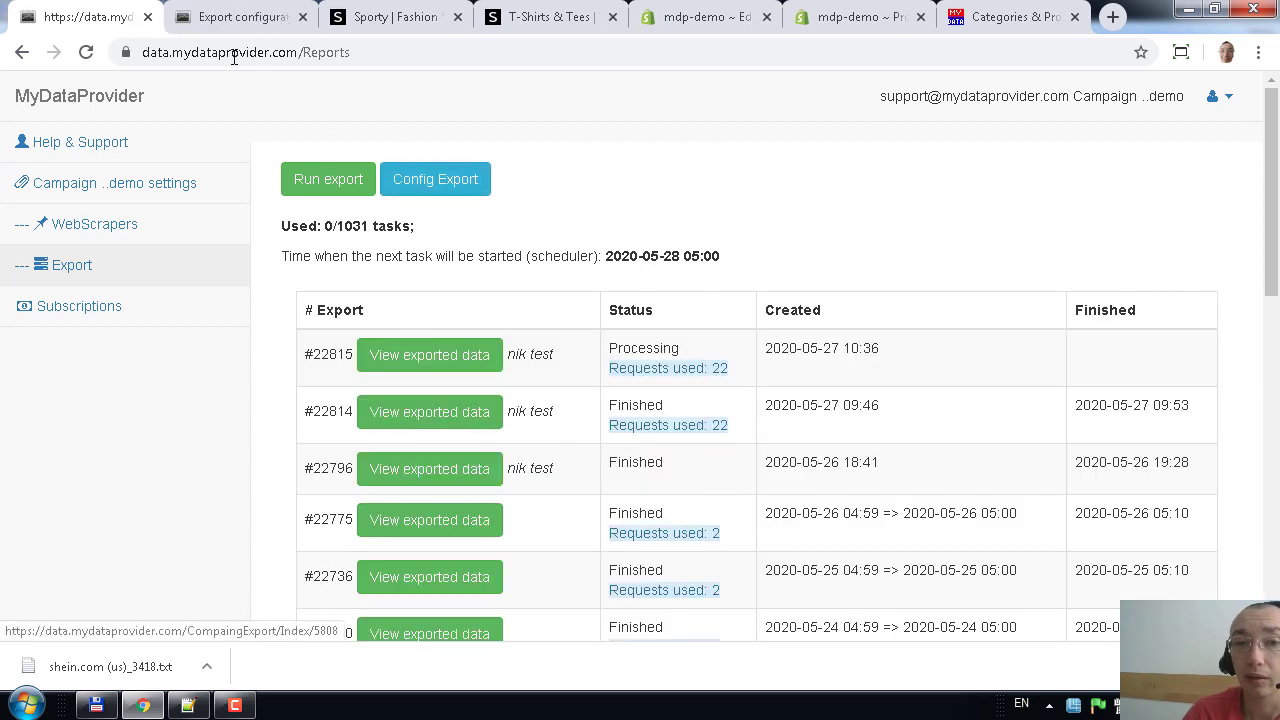
left_click(245, 20)
- Examine the file export and CMS database sections of the export configuration, including the available shop types
scroll(702, 388, "down", 4)
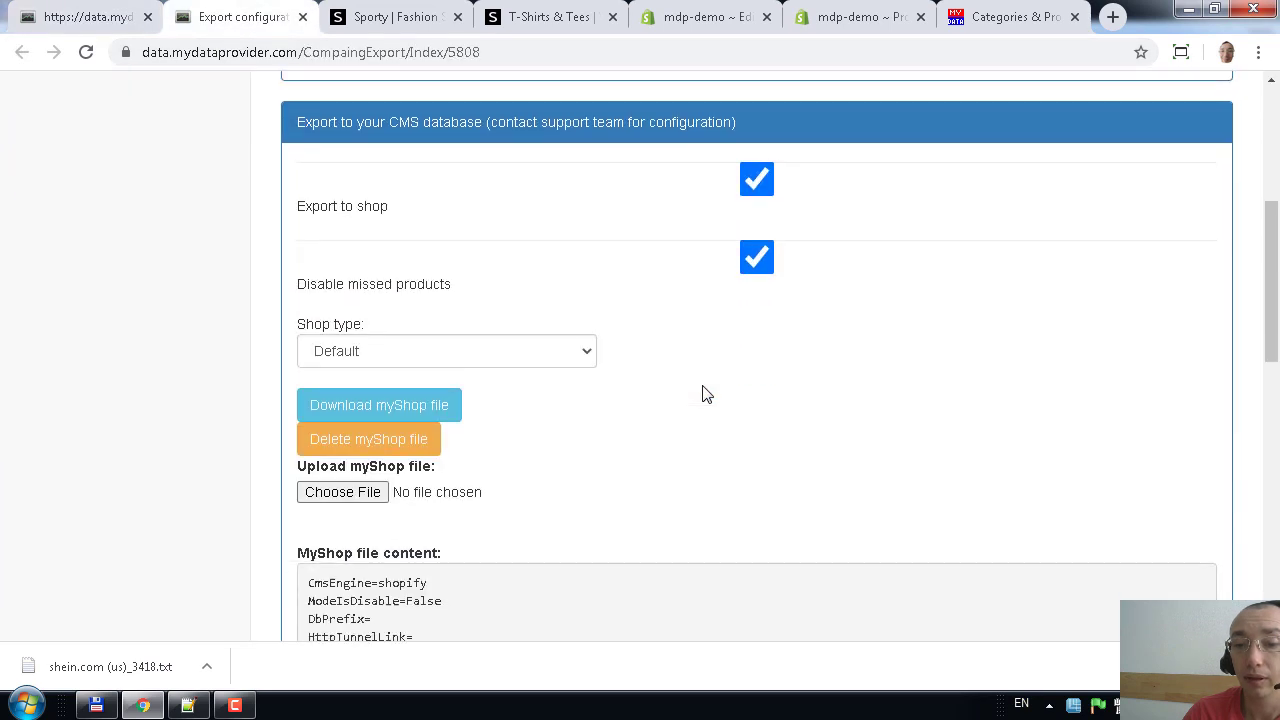
scroll(629, 377, "down", 2)
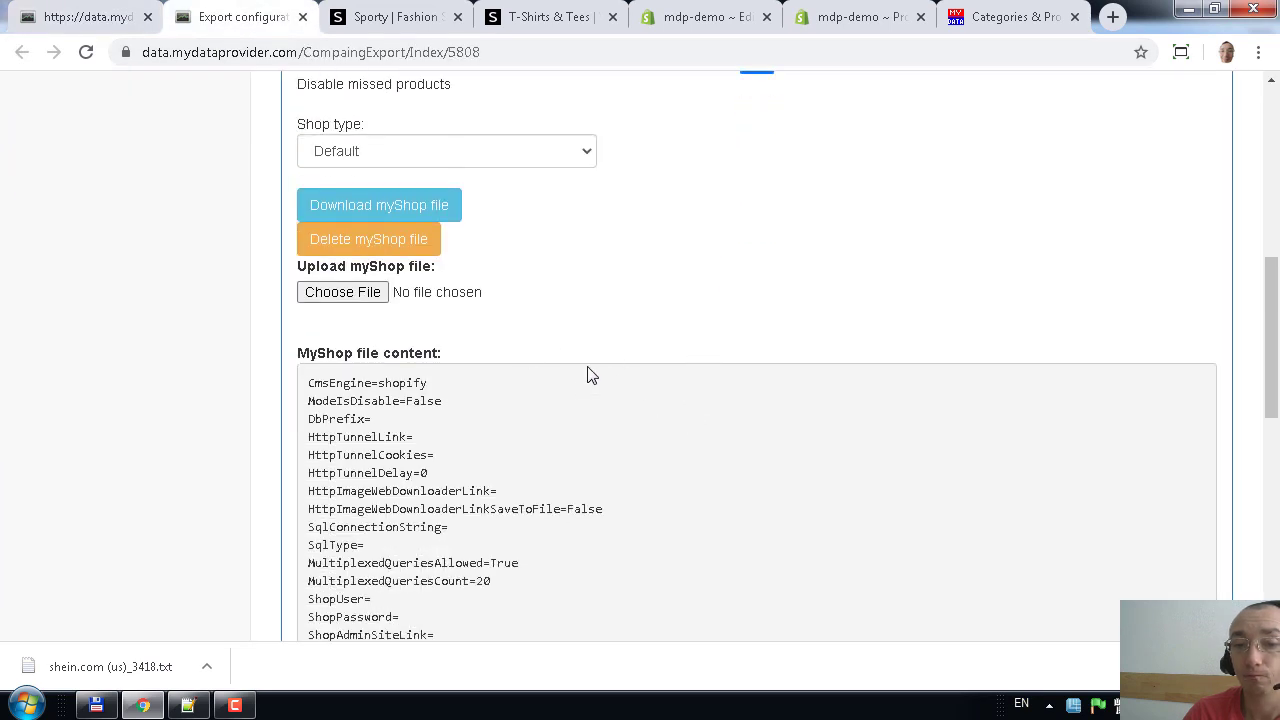
scroll(729, 331, "up", 3)
scroll(727, 321, "up", 3)
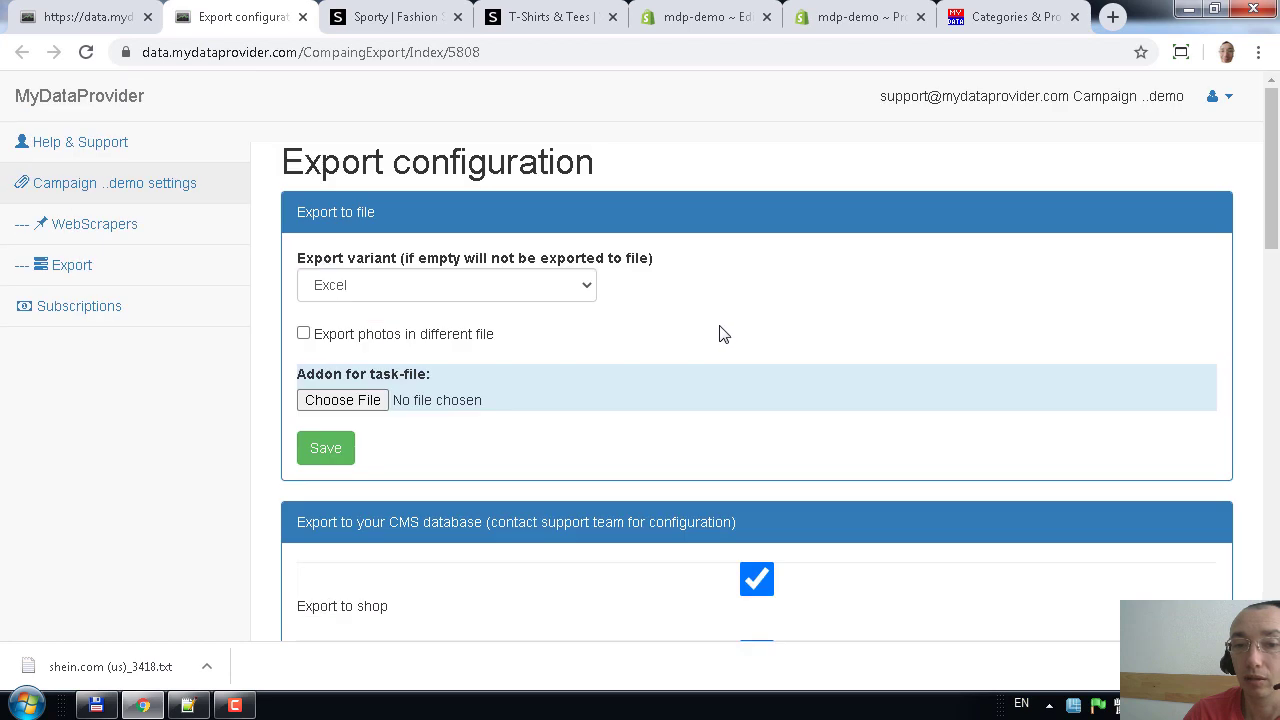
scroll(560, 434, "down", 3)
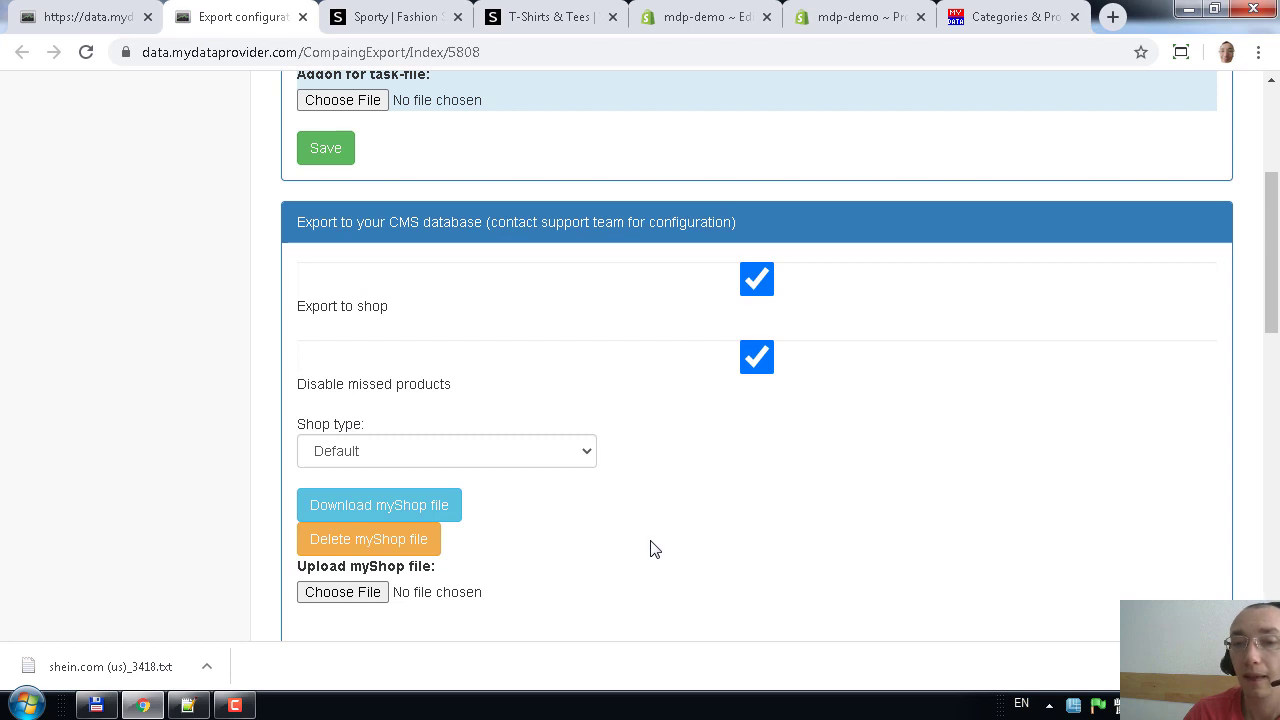
scroll(650, 550, "down", 1)
left_click(566, 352)
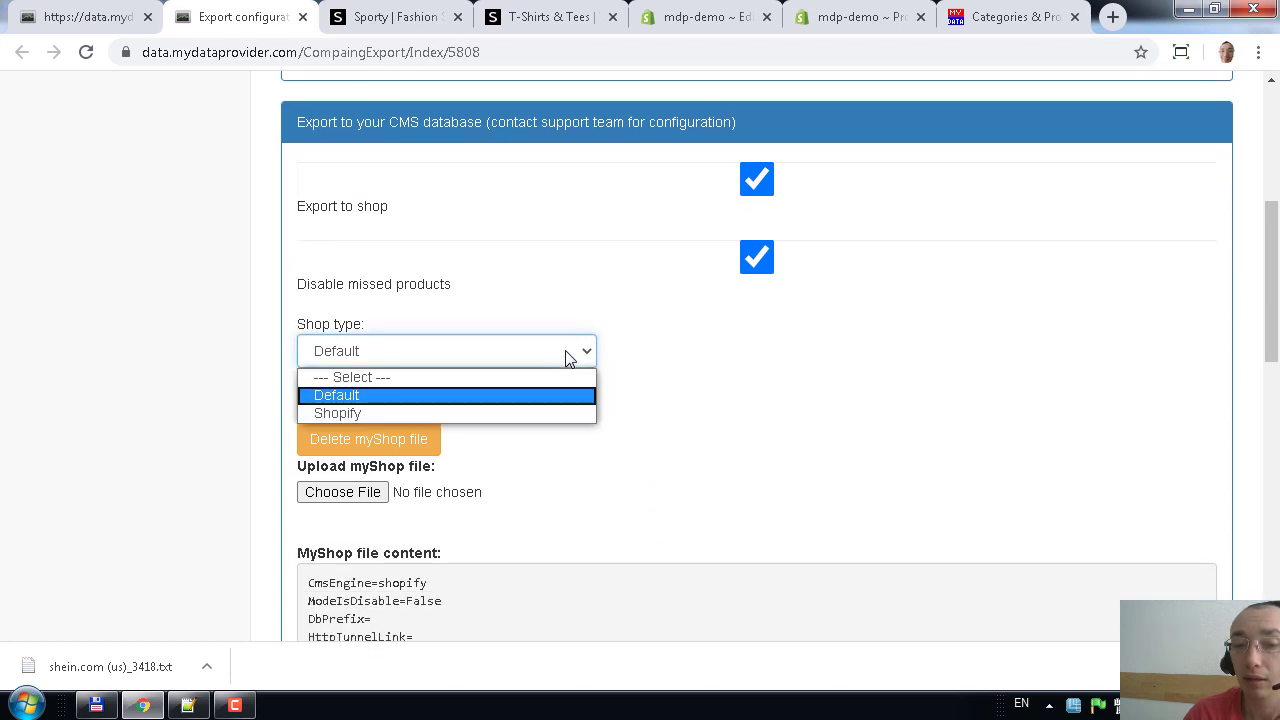
left_click(506, 429)
- Download the campaign's myShop file and open it in Notepad
scroll(711, 443, "down", 1)
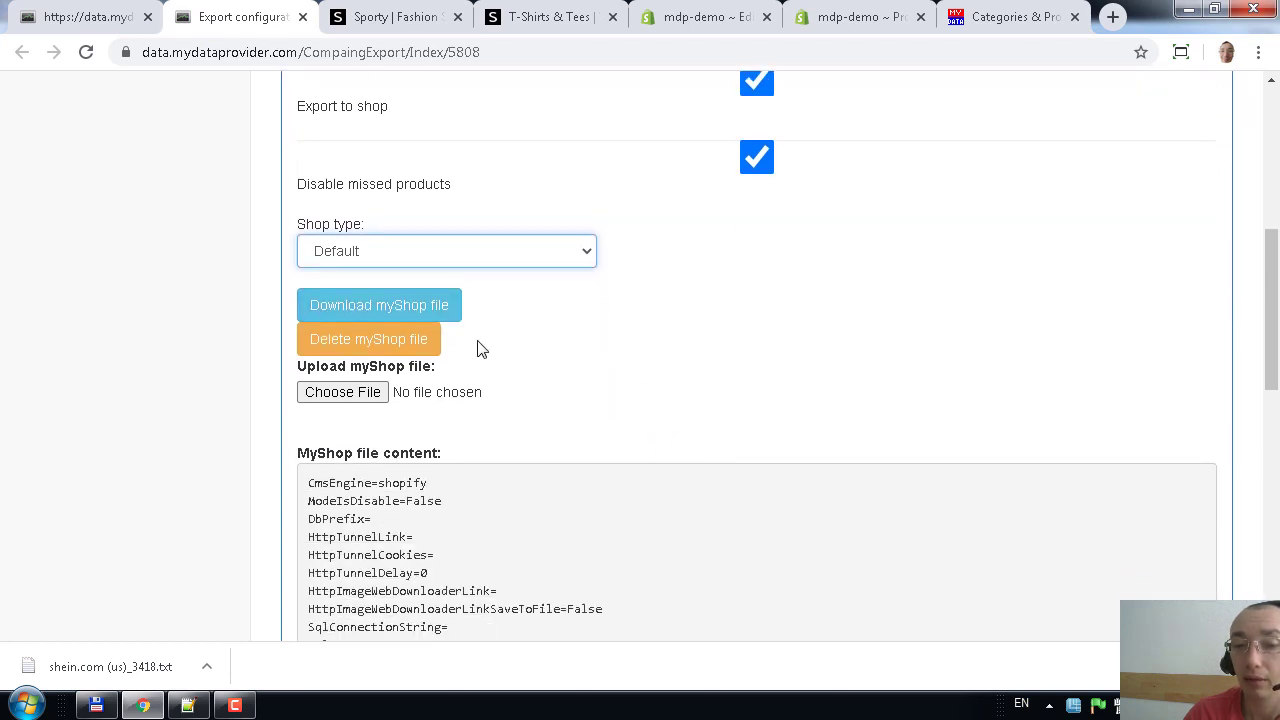
left_click(375, 317)
left_click(124, 684)
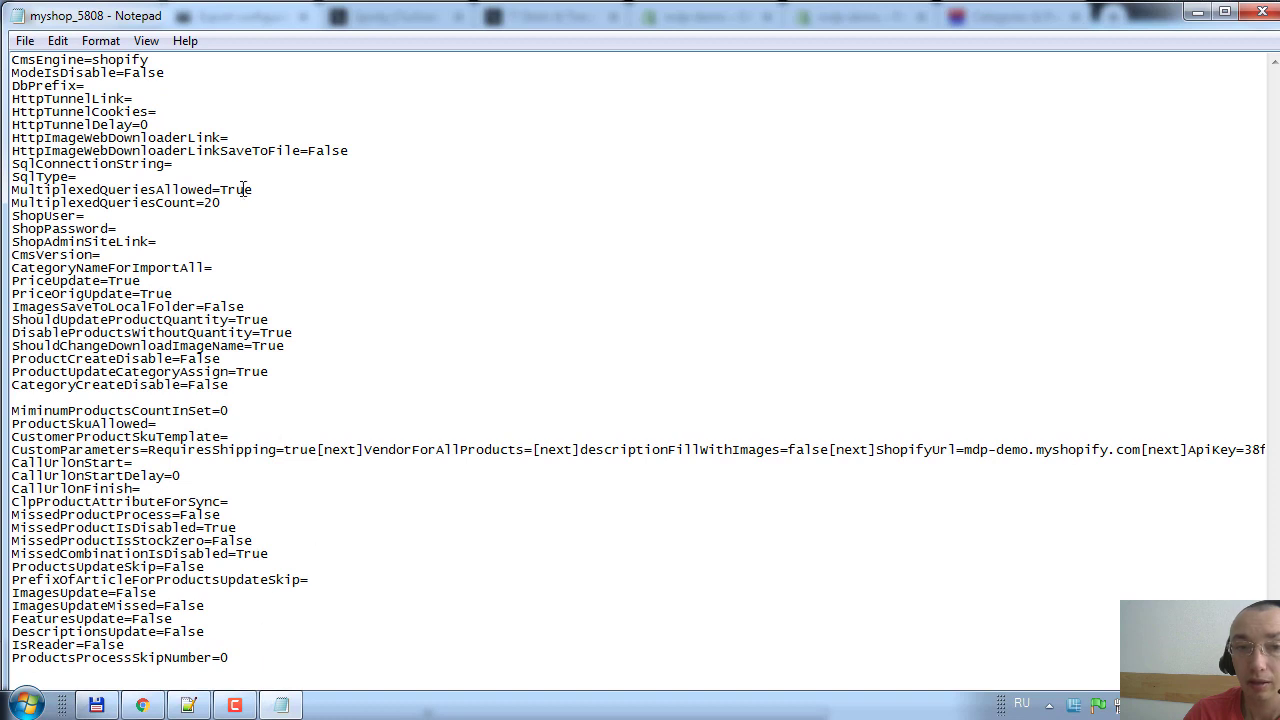
- Examine the CustomParameters line of the myShop file and the store address given for ShopifyUrl
double_click(85, 451)
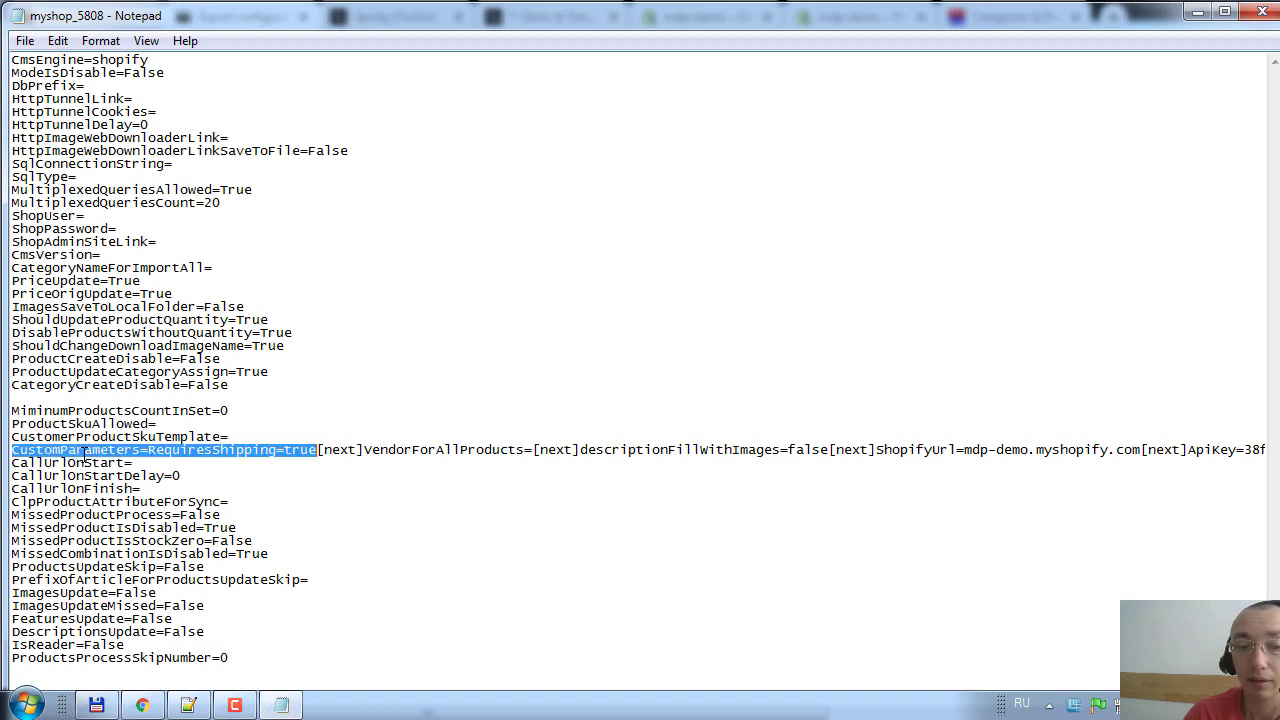
left_click_drag(142, 451, 13, 451)
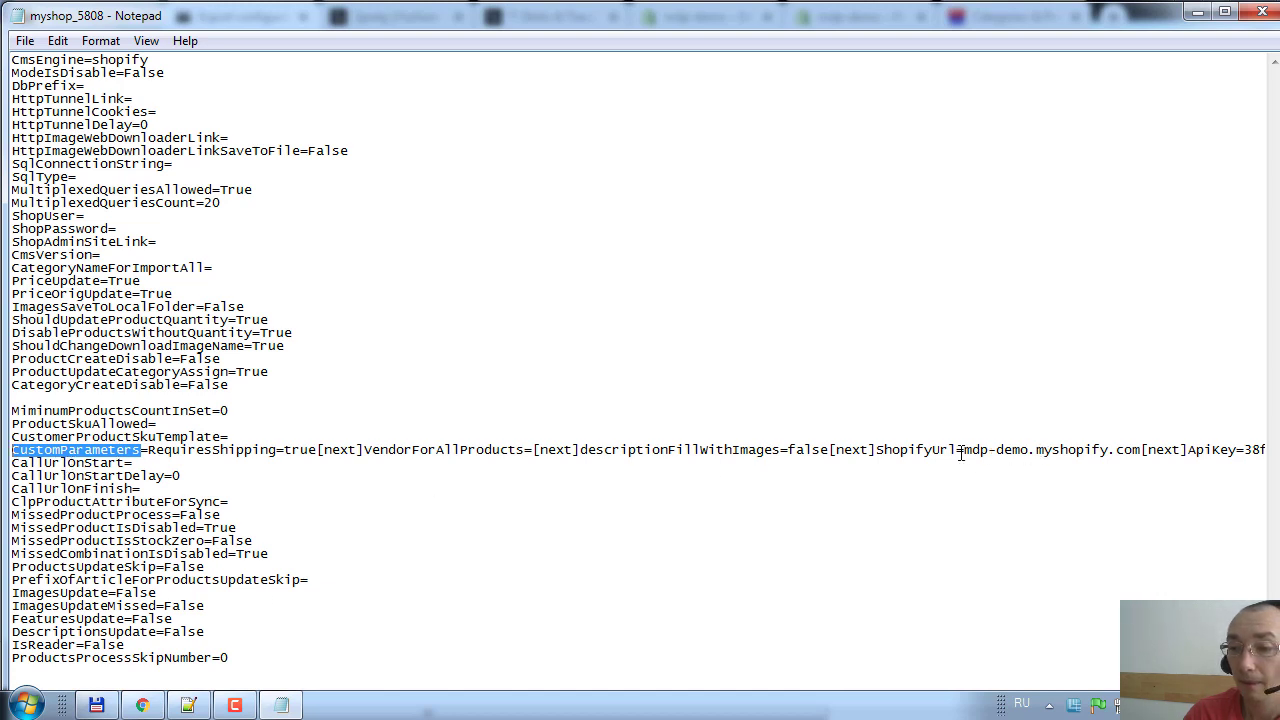
left_click_drag(965, 451, 1141, 451)
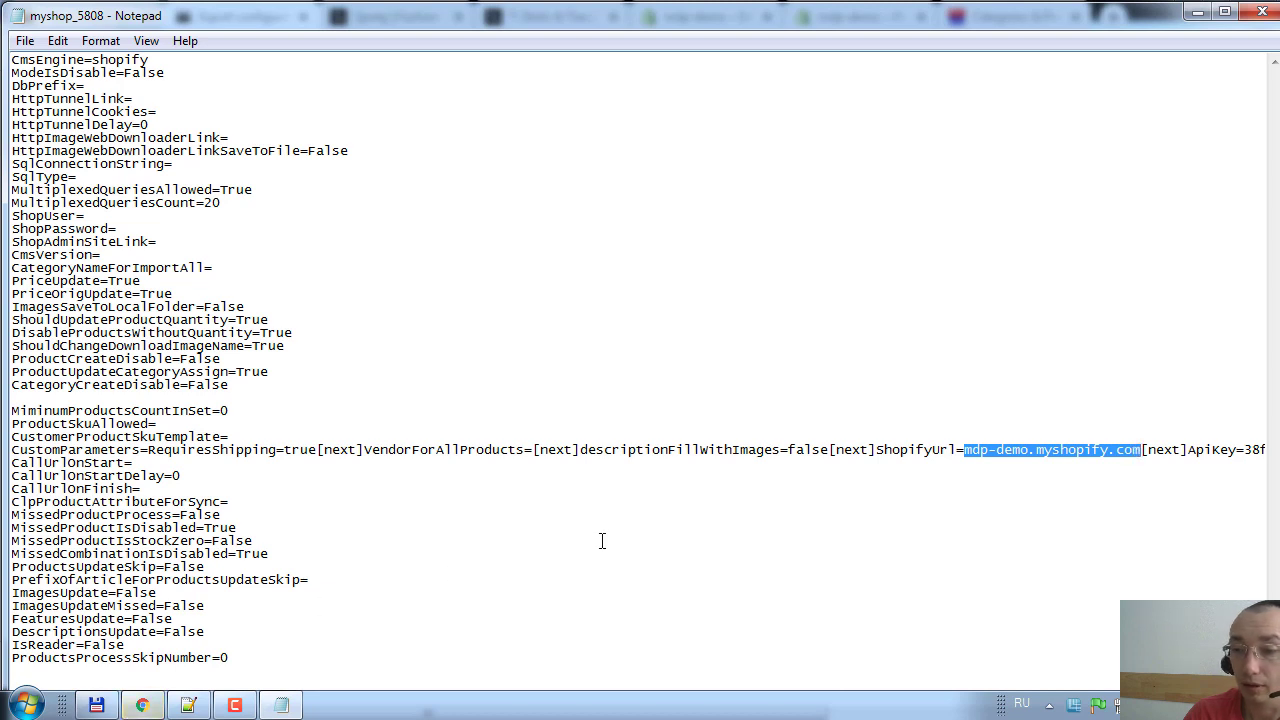
- Examine the ApiKey and Password entries on the CustomParameters line of the myShop file, and close the file
key("Right")
key("Right")
key("Right")
key("Right")
key("Right")
key("Right")
key("Right")
key("Right")
key("Right")
key("Right")
key("Right")
key("Right")
key("Right")
key("Right")
key("Right")
key("Right")
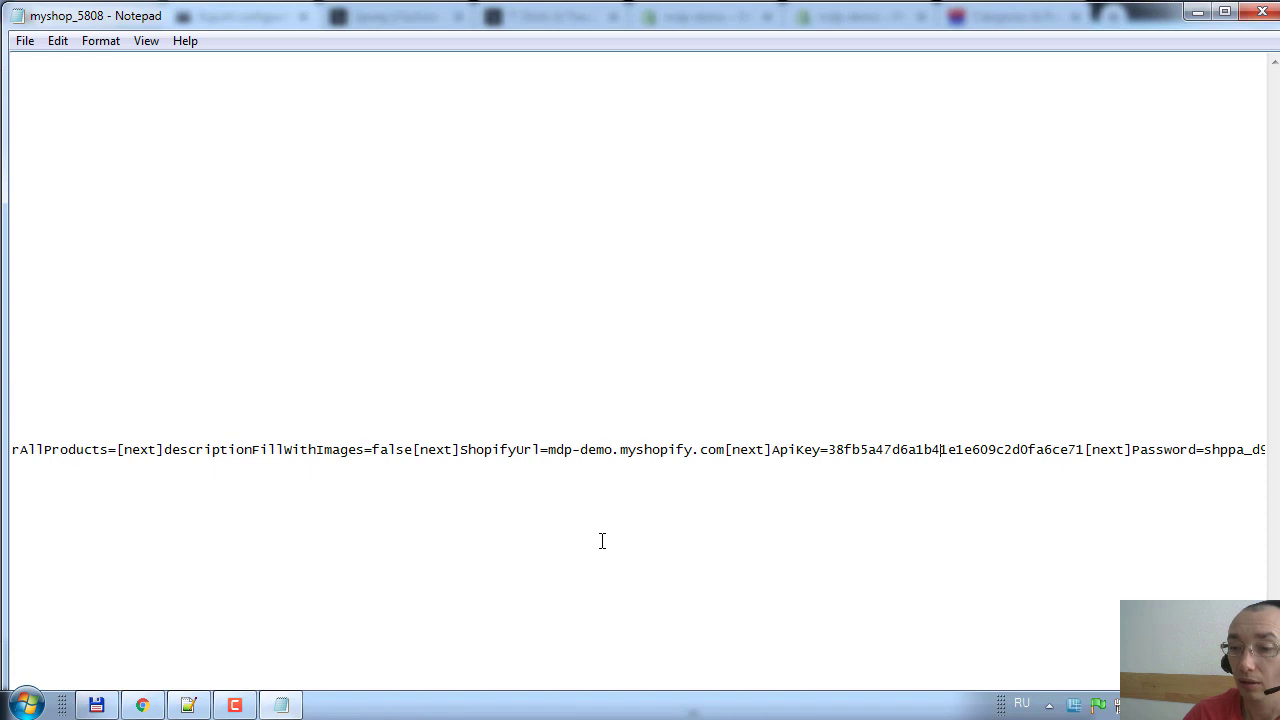
key("ctrl+shift+Right")
key("Right")
key("Right")
key("Right")
key("Right")
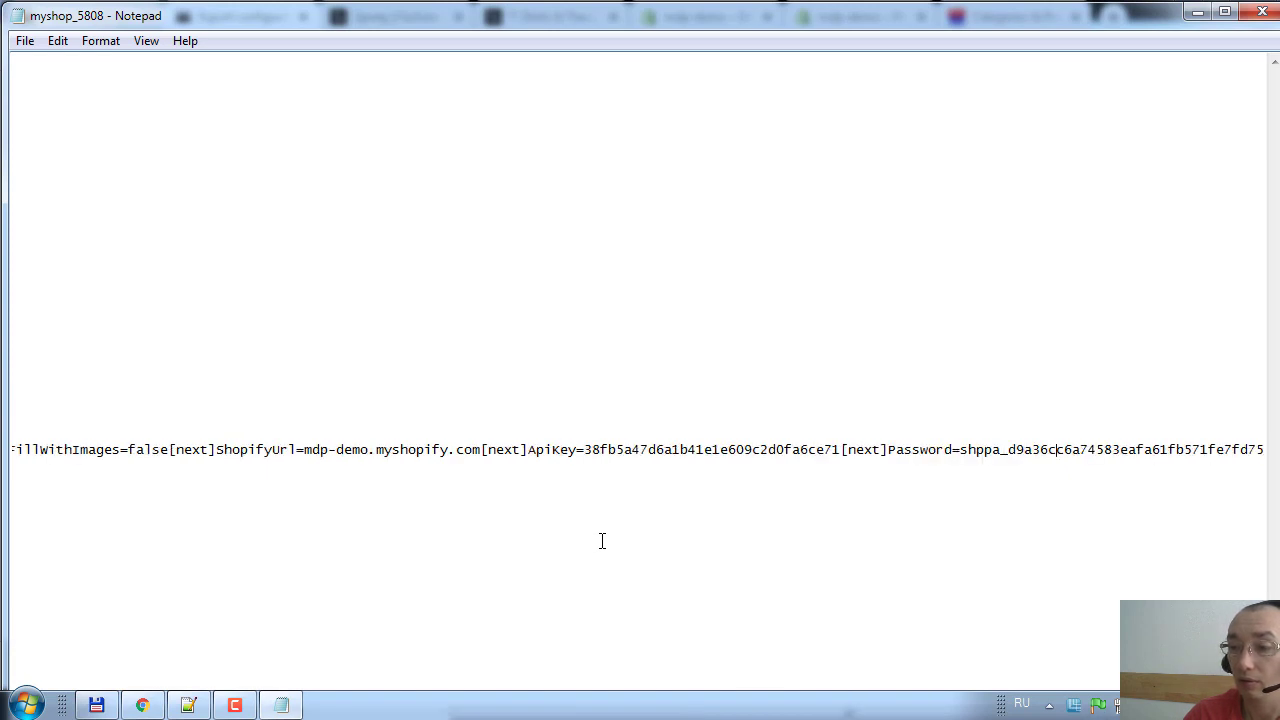
key("Home")
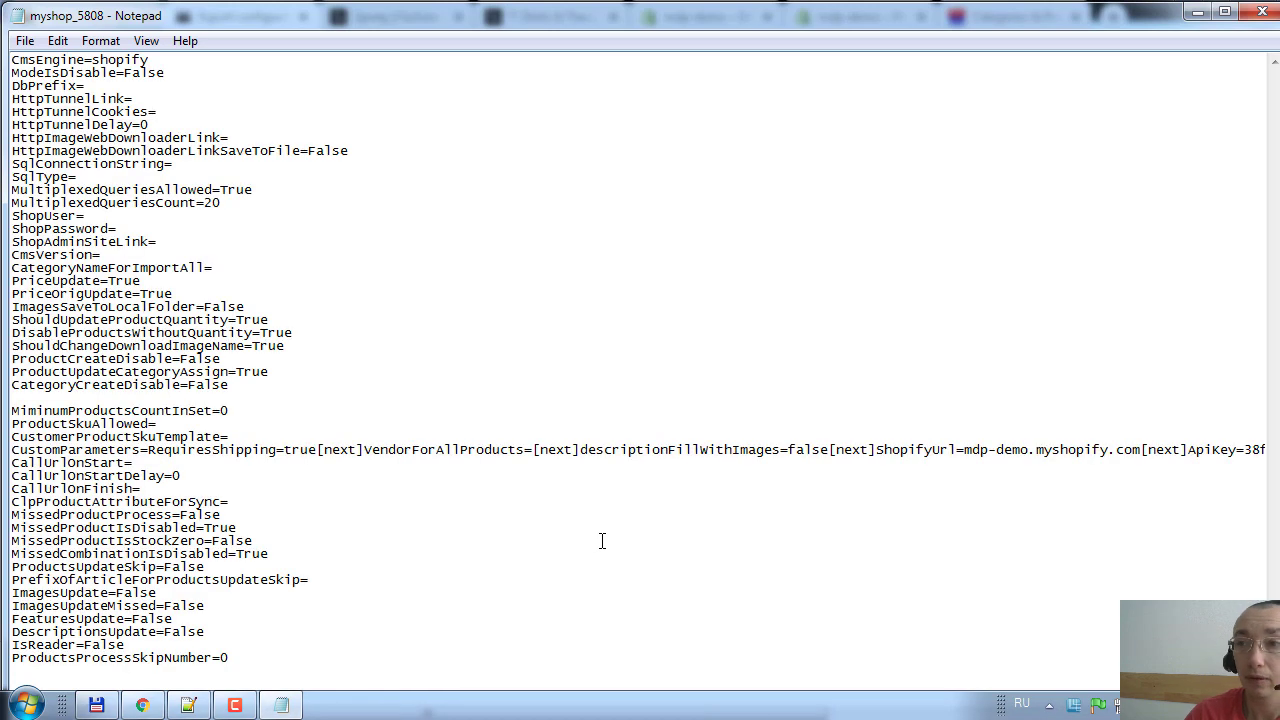
left_click(1261, 12)
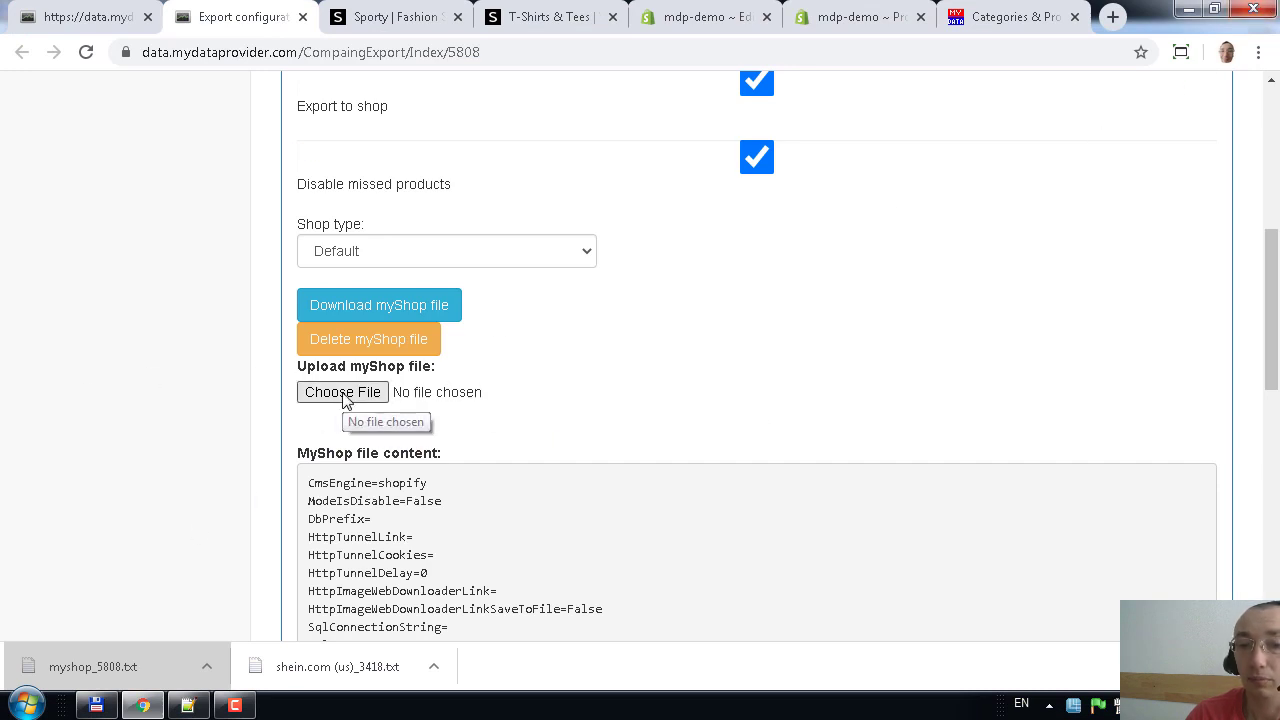
- Review the export configuration page, from the myShop file upload and content down to its save option and back to the file export section
scroll(528, 434, "down", 8)
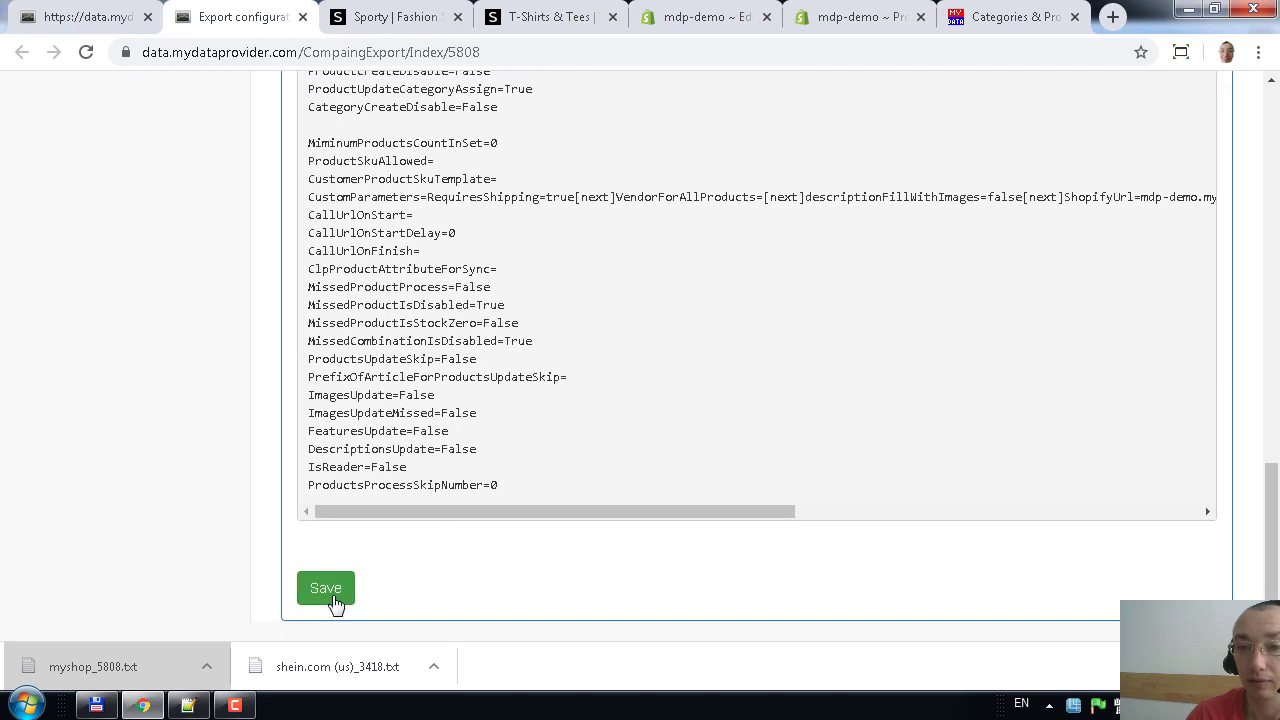
scroll(543, 505, "up", 12)
scroll(543, 505, "down", 4)
scroll(547, 505, "up", 4)
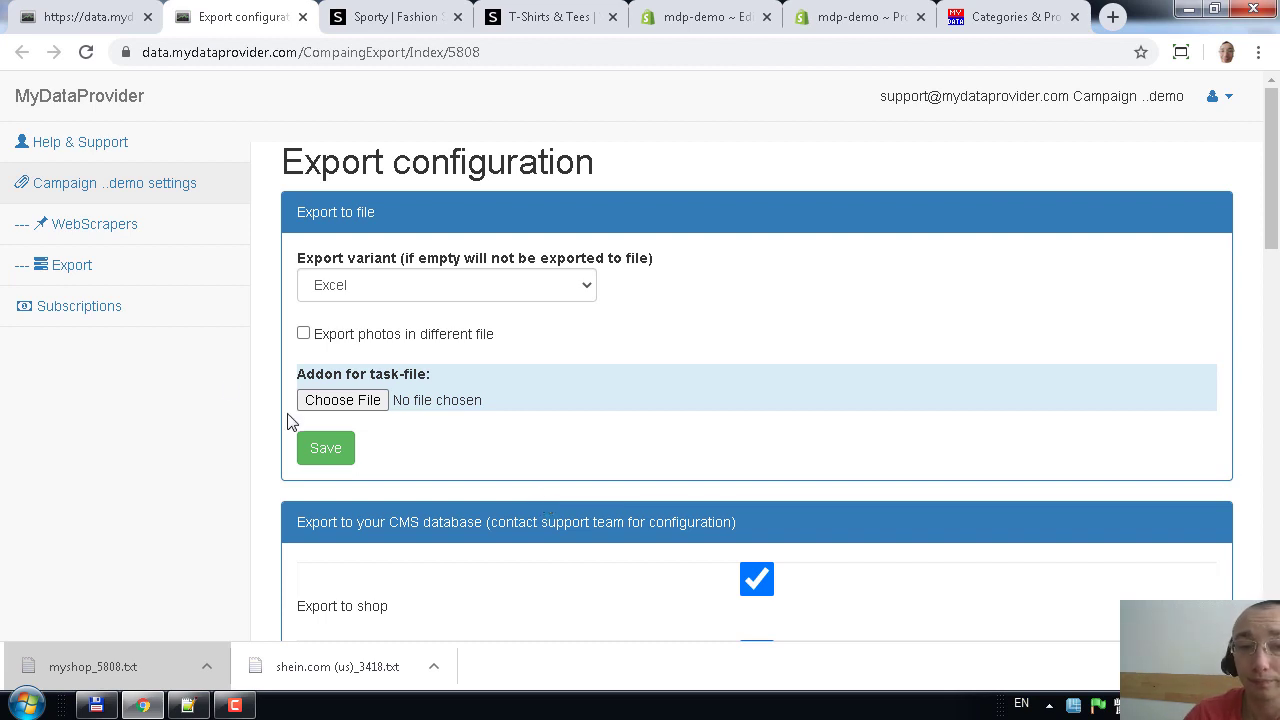
- Go to the campaign's Export page and check the status of export #22815
left_click(123, 266)
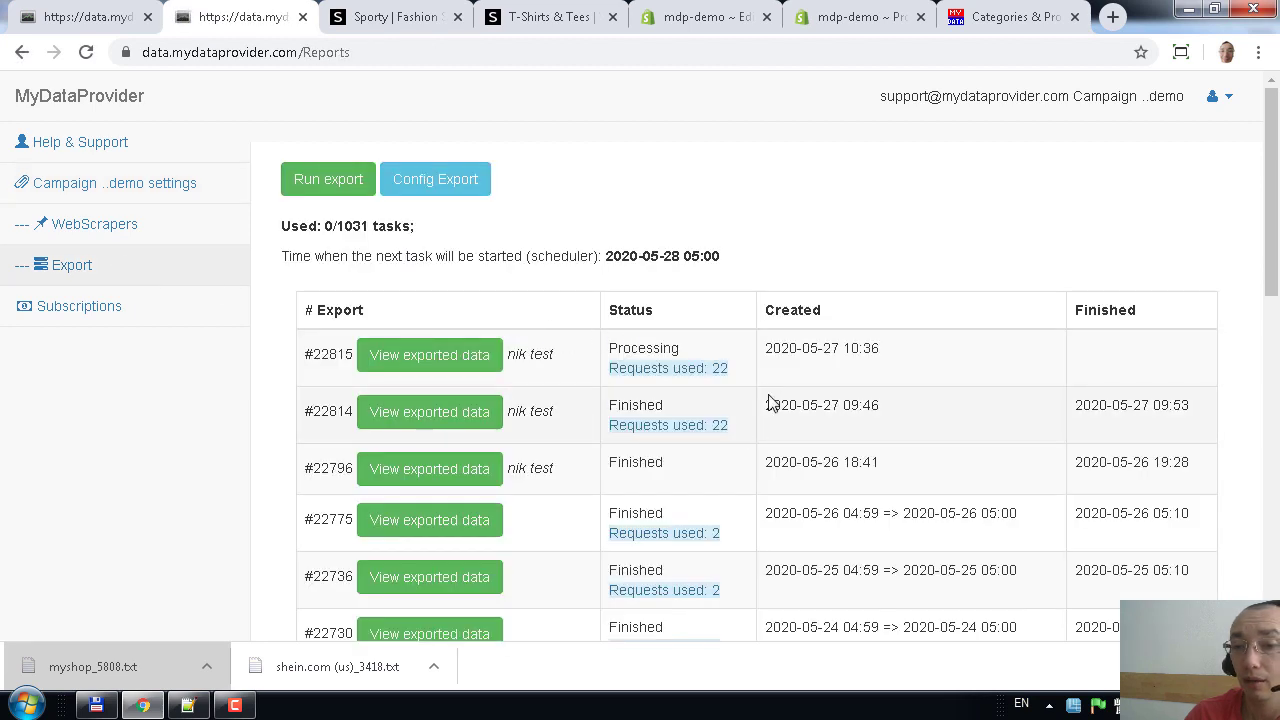
mouse_move(609, 349)
left_mouse_down()
mouse_move(700, 360)
mouse_move(617, 349)
left_mouse_up()
left_click(707, 351)
left_click(716, 366)
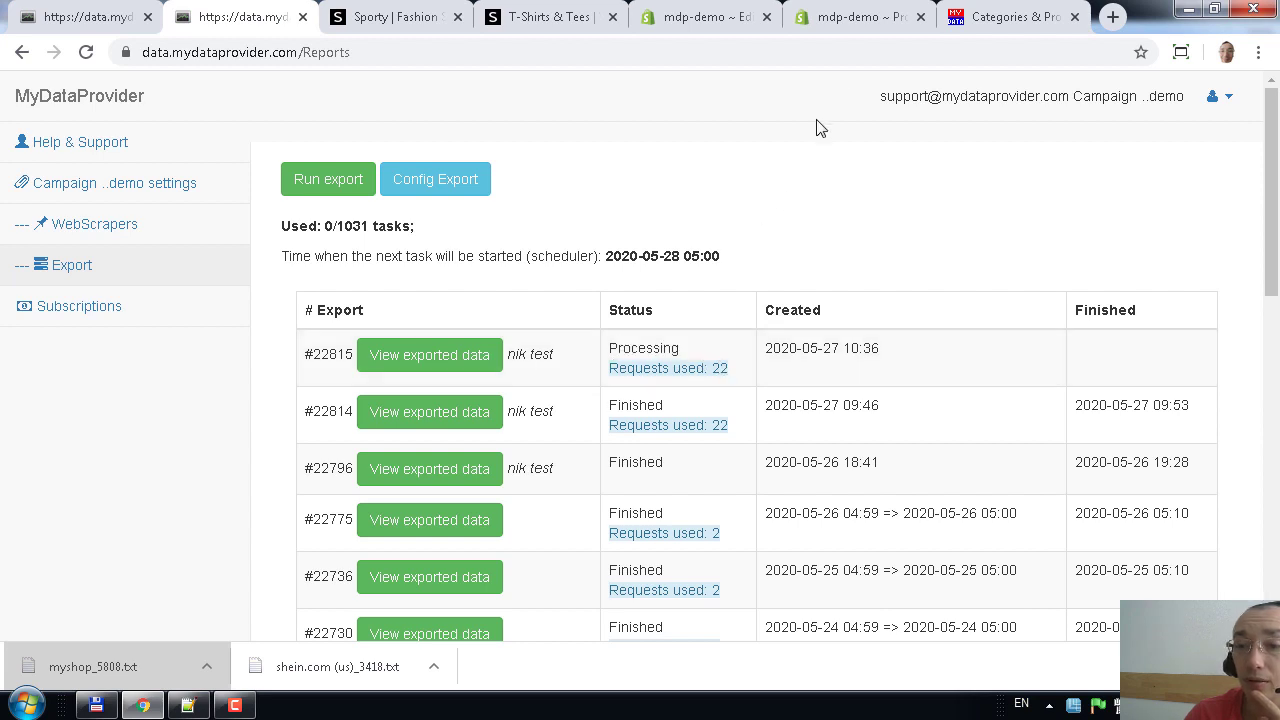
- Switch to the mdp-demo Shopify admin and look through the store address and the list of imported products
left_click(840, 20)
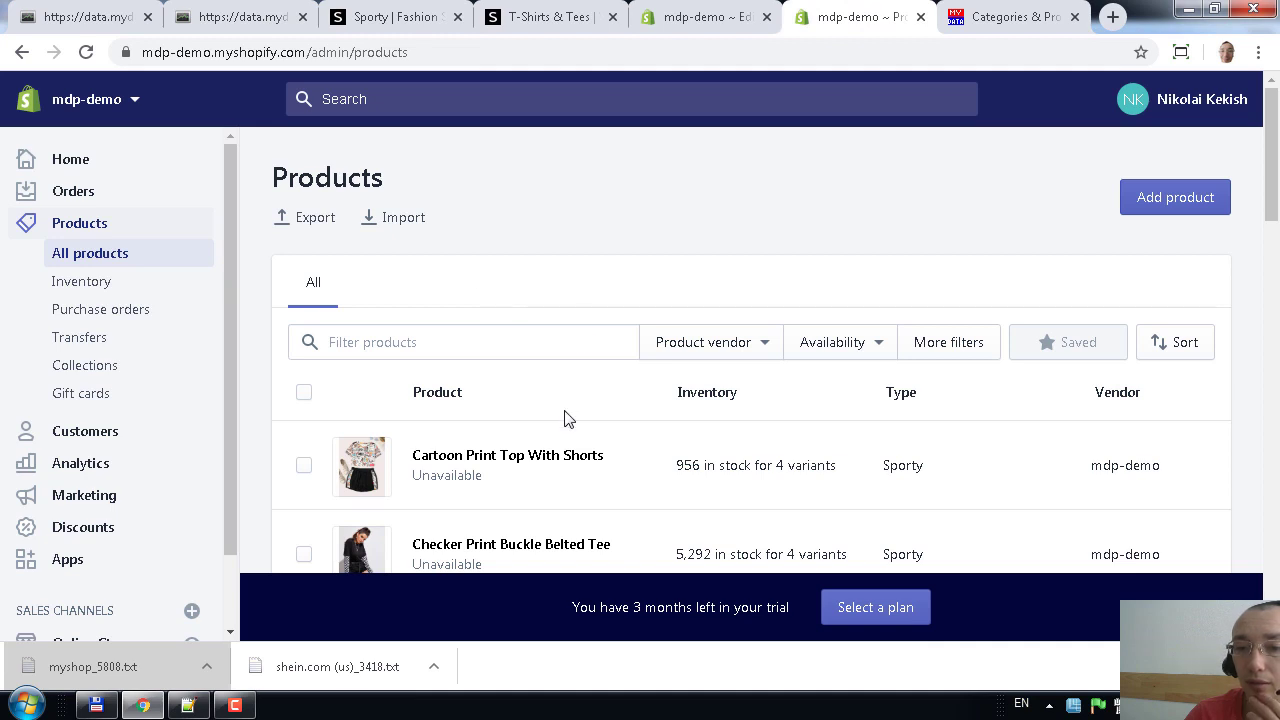
scroll(564, 418, "down", 1)
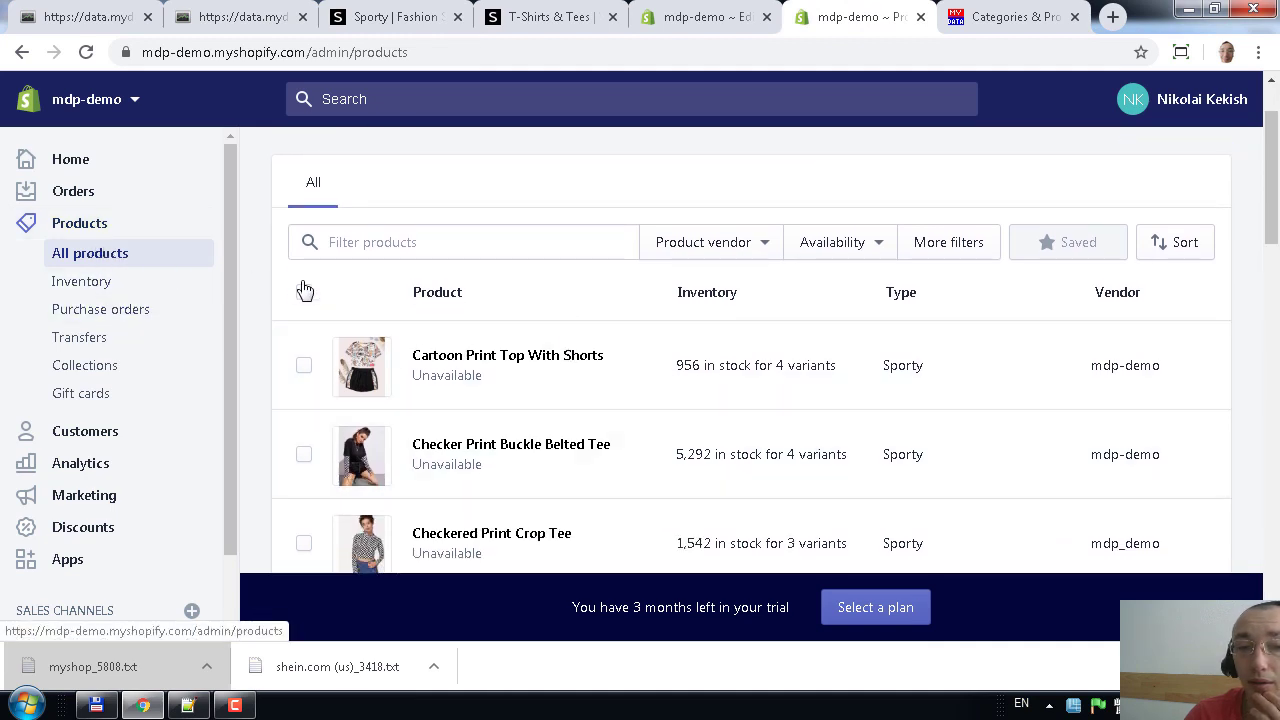
left_click_drag(305, 53, 132, 54)
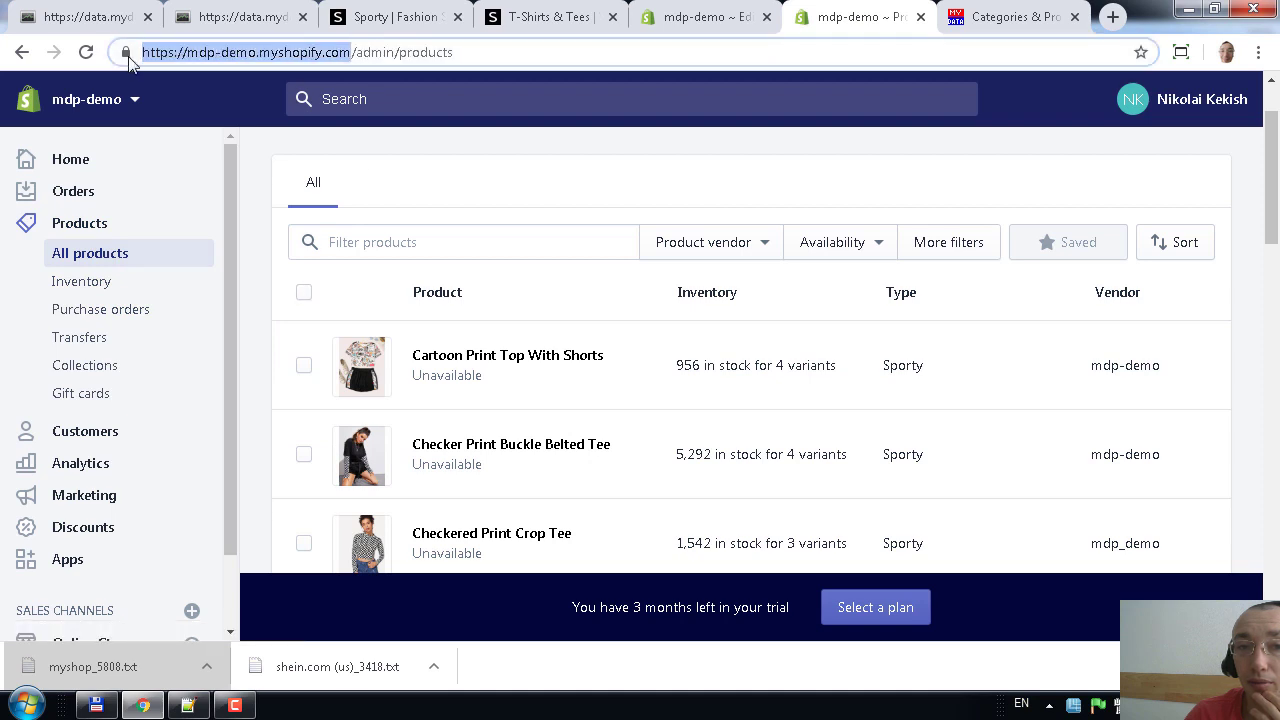
left_click(415, 153)
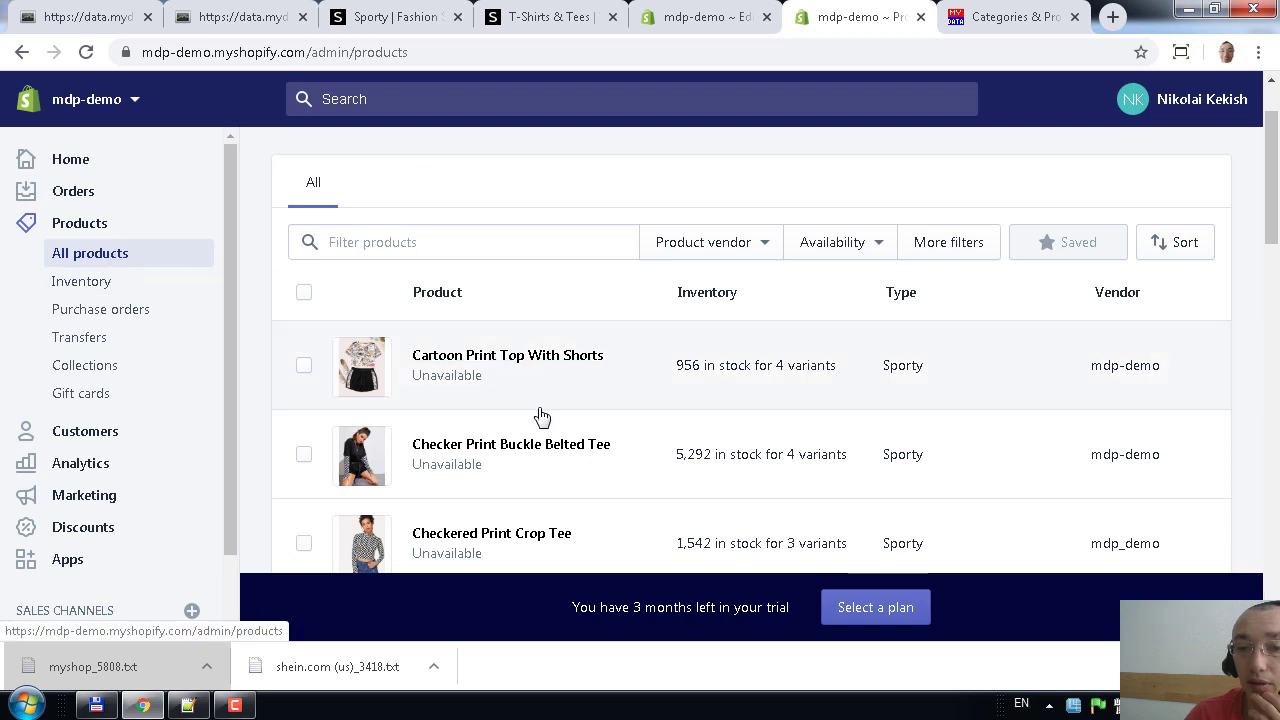
scroll(541, 416, "down", 1)
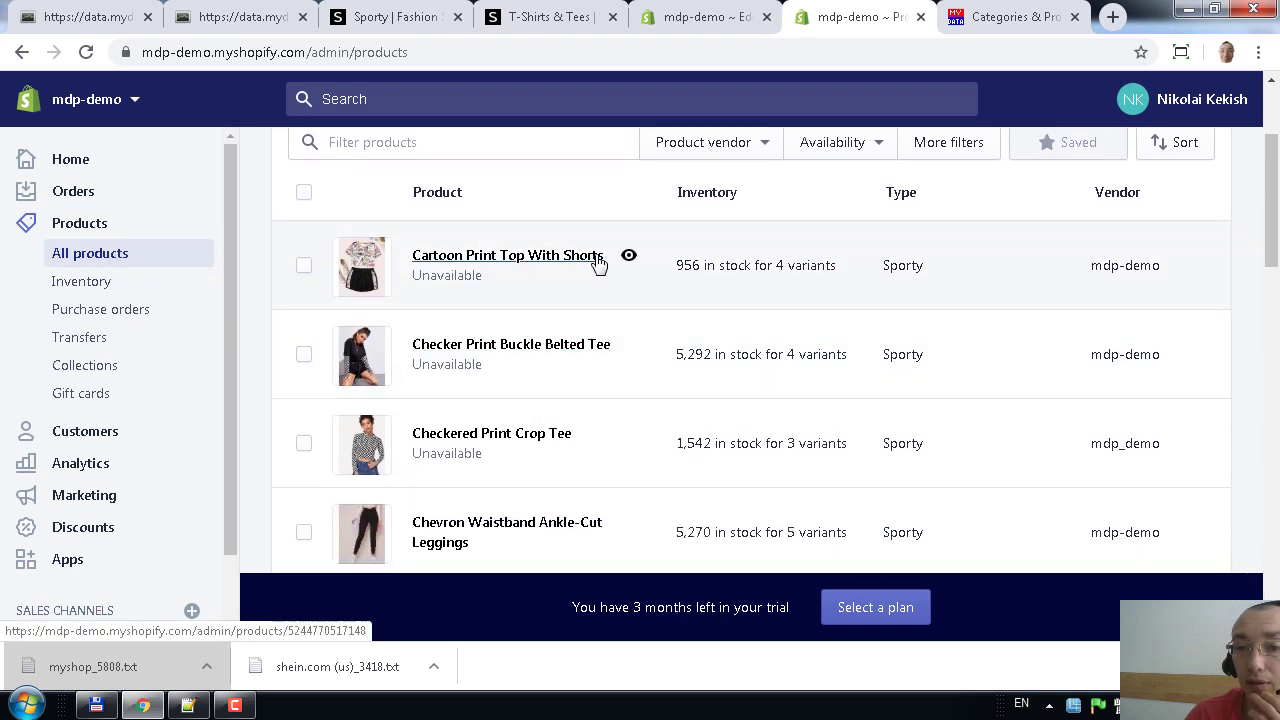
- Open the product Cartoon Print Top With Shorts and examine its description, features, organization details and variant prices
left_click(567, 265)
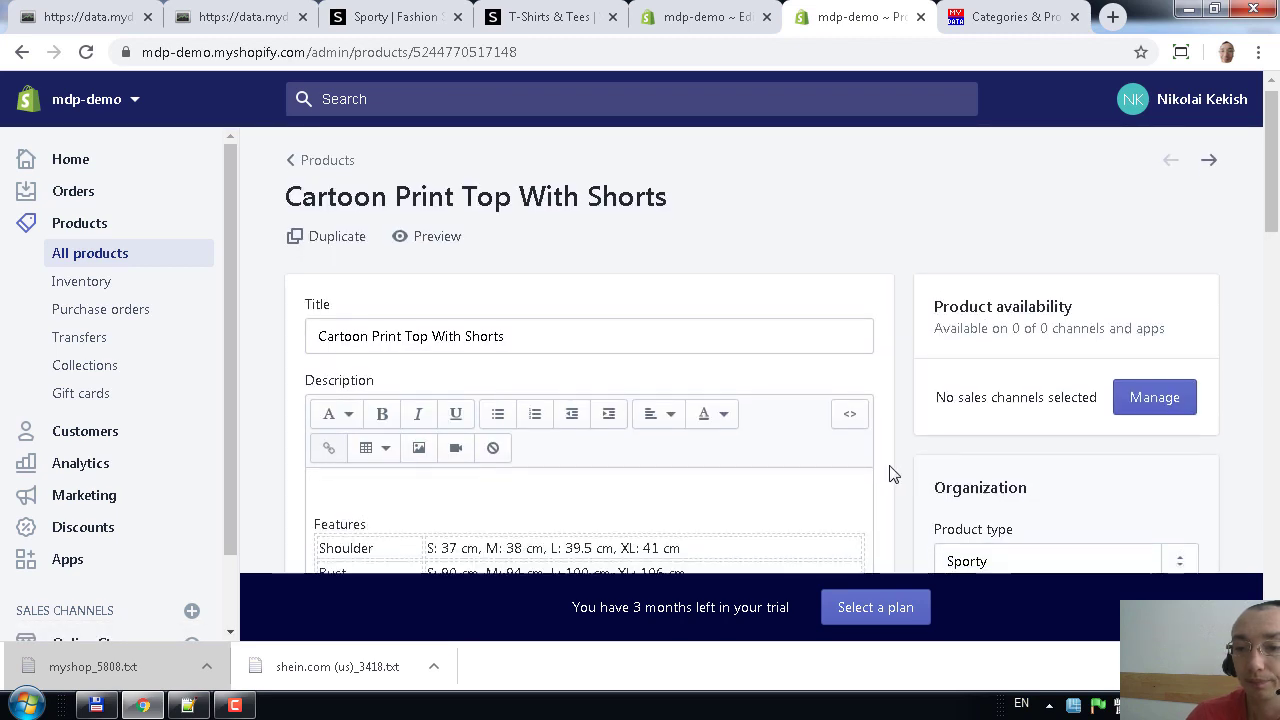
scroll(893, 474, "down", 3)
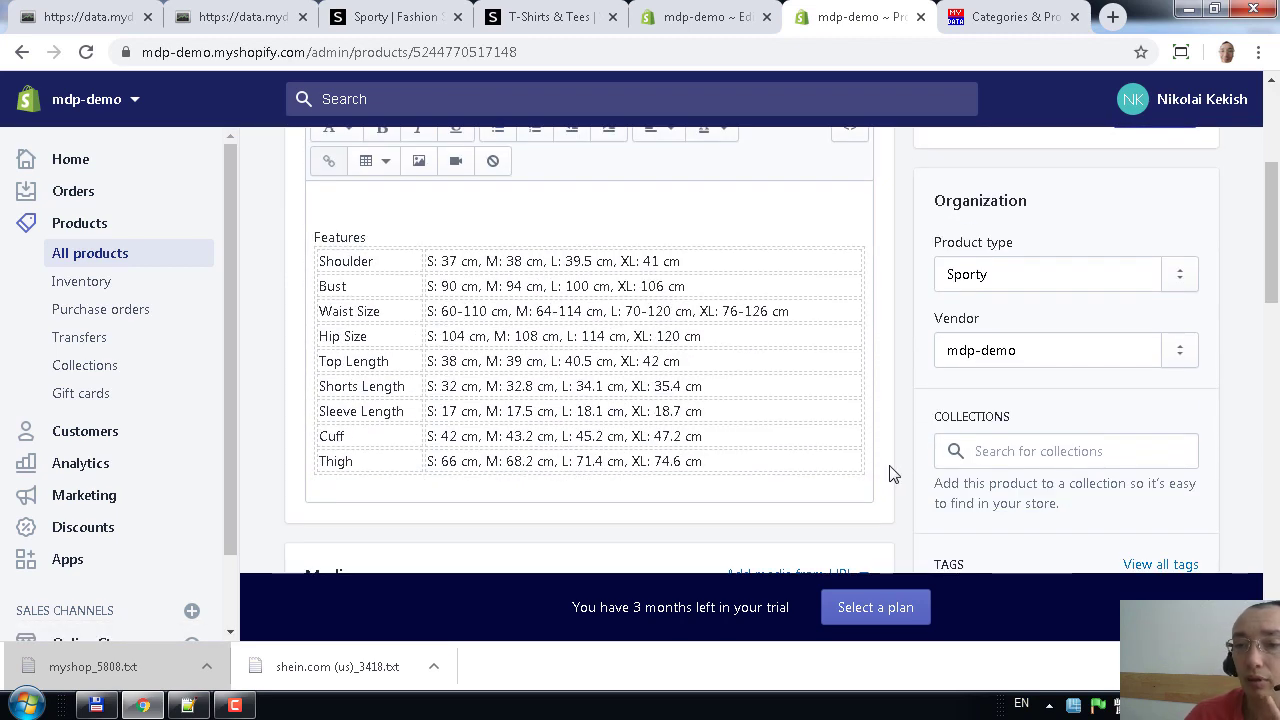
scroll(893, 474, "down", 2)
scroll(893, 474, "up", 3)
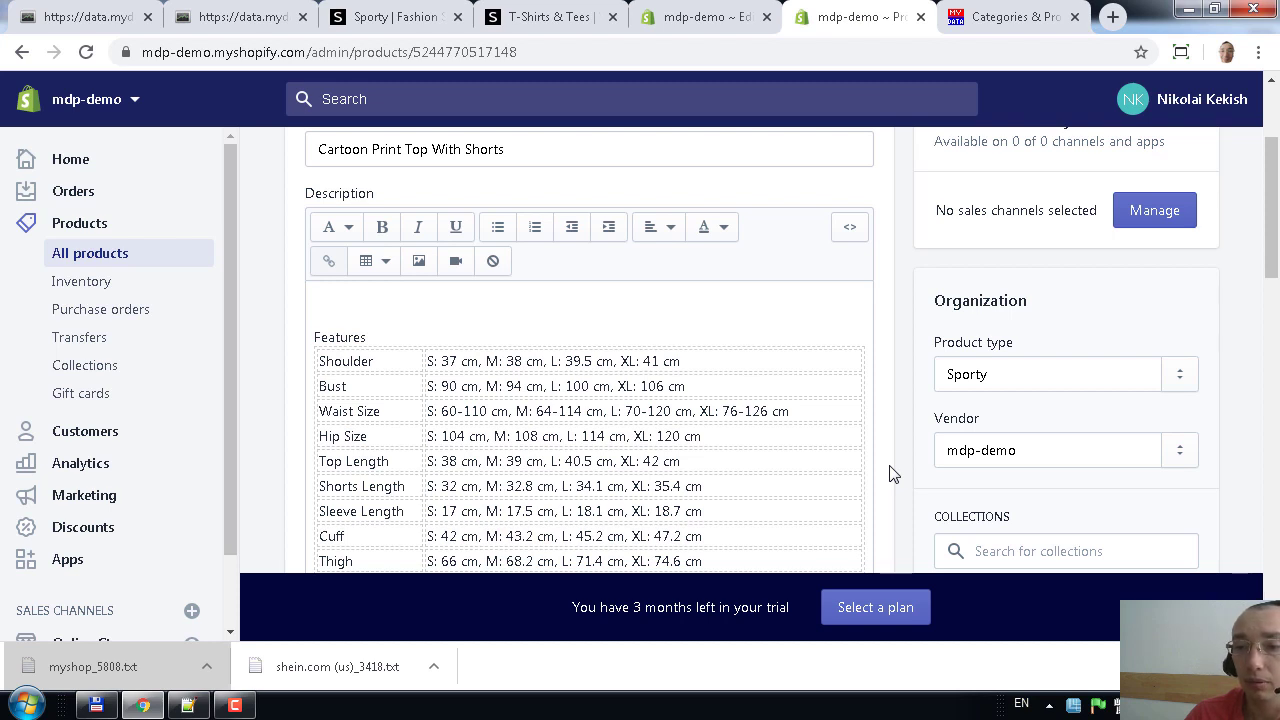
scroll(893, 474, "down", 9)
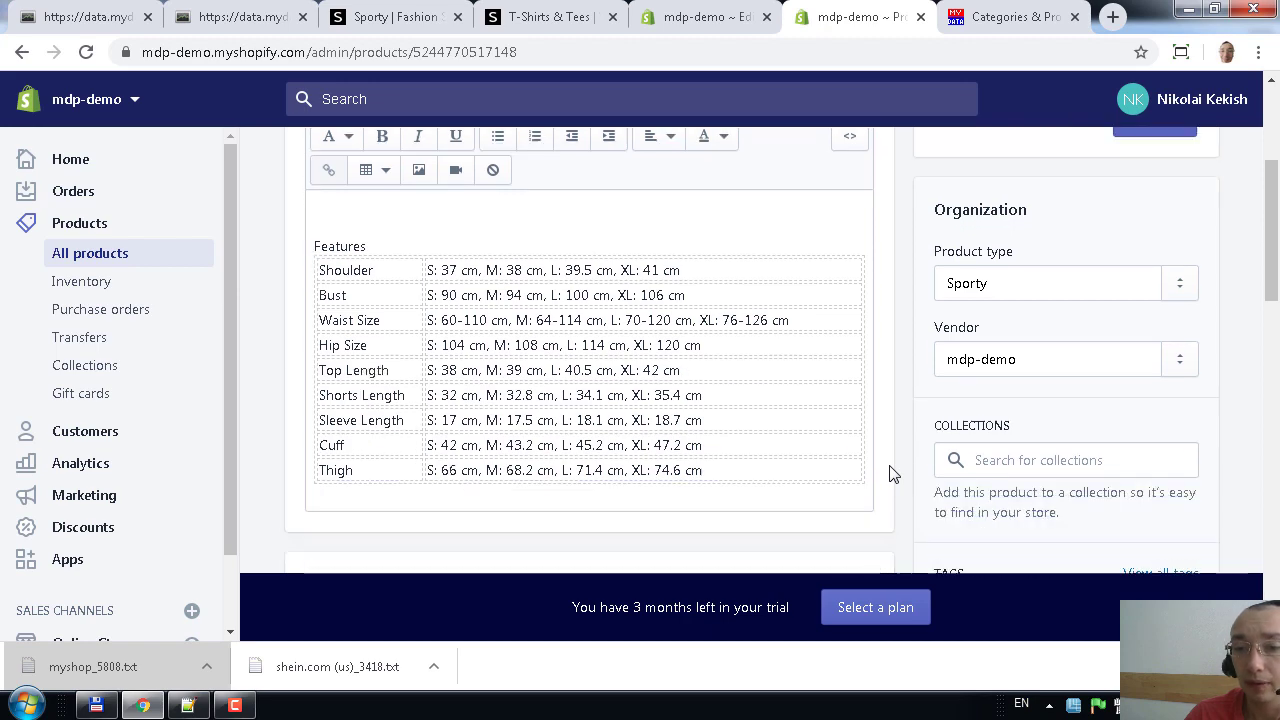
scroll(893, 474, "down", 4)
scroll(893, 474, "up", 1)
left_click(712, 286)
left_click_drag(652, 348, 744, 358)
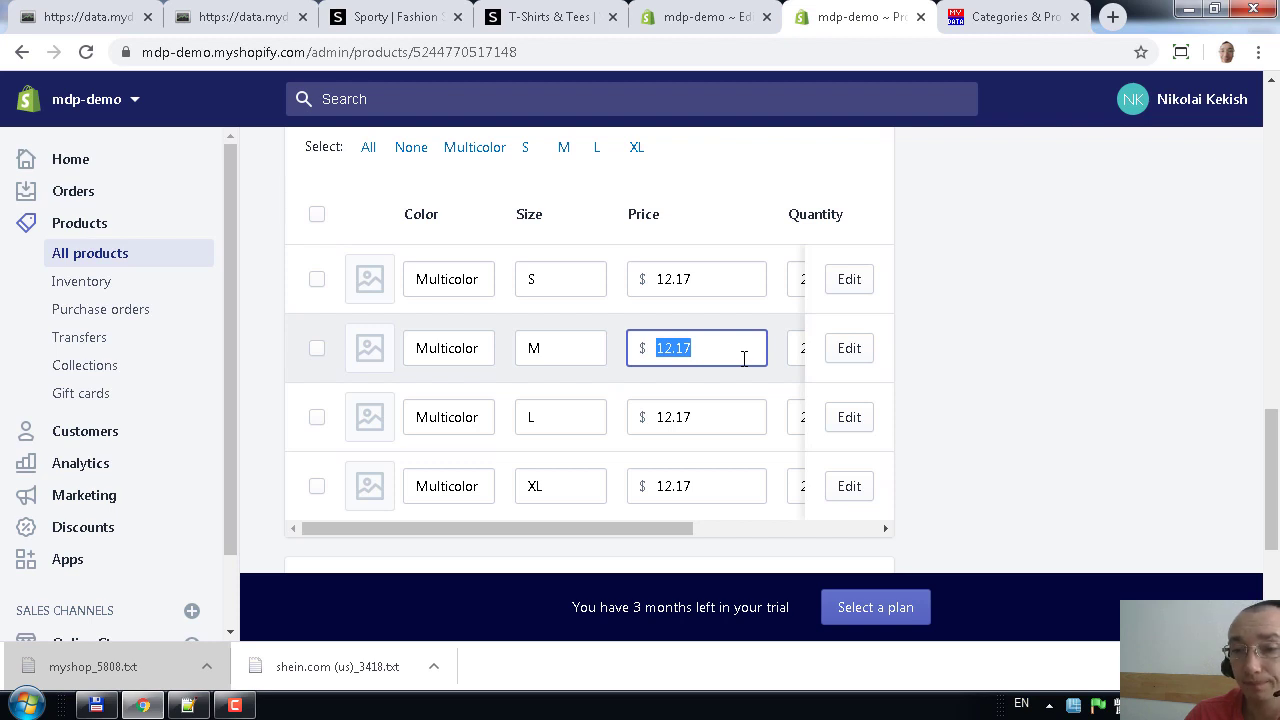
left_click(955, 373)
scroll(953, 373, "up", 5)
scroll(953, 373, "up", 6)
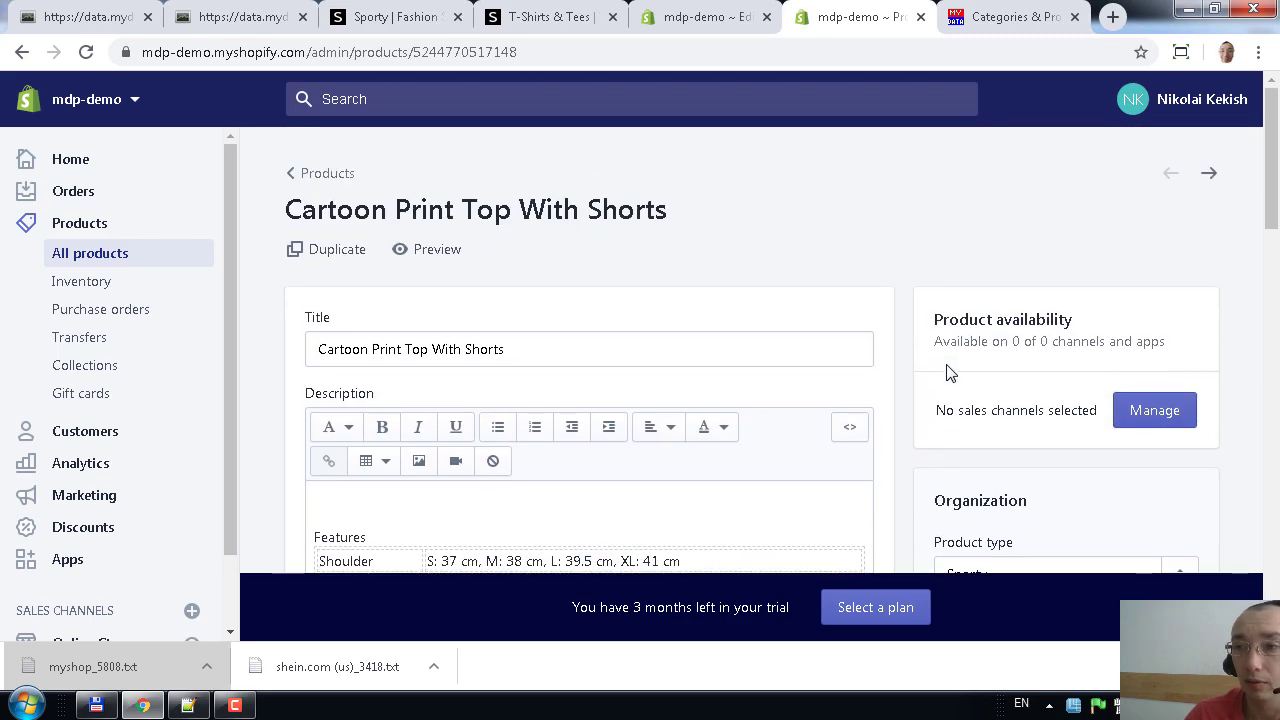
- Switch back to MyDataProvider and open the Categories change +margin settings of the shein.com (us) scraper
left_click(97, 18)
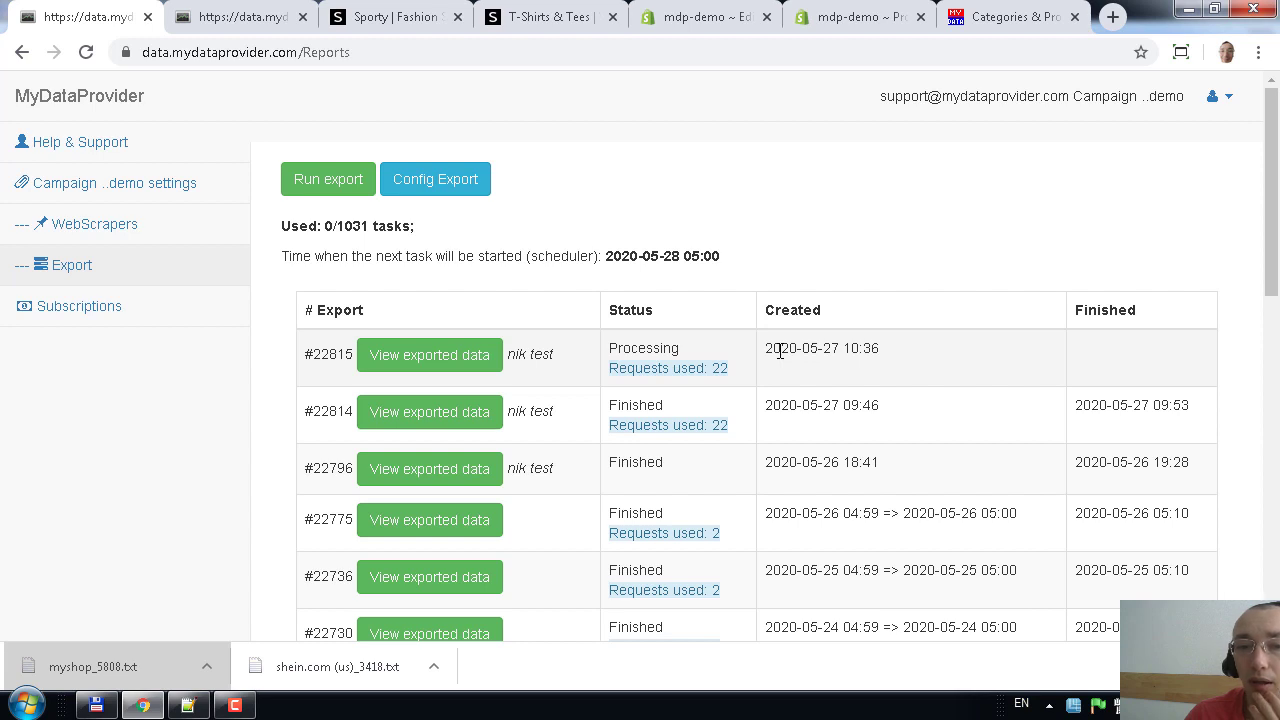
left_click(157, 236)
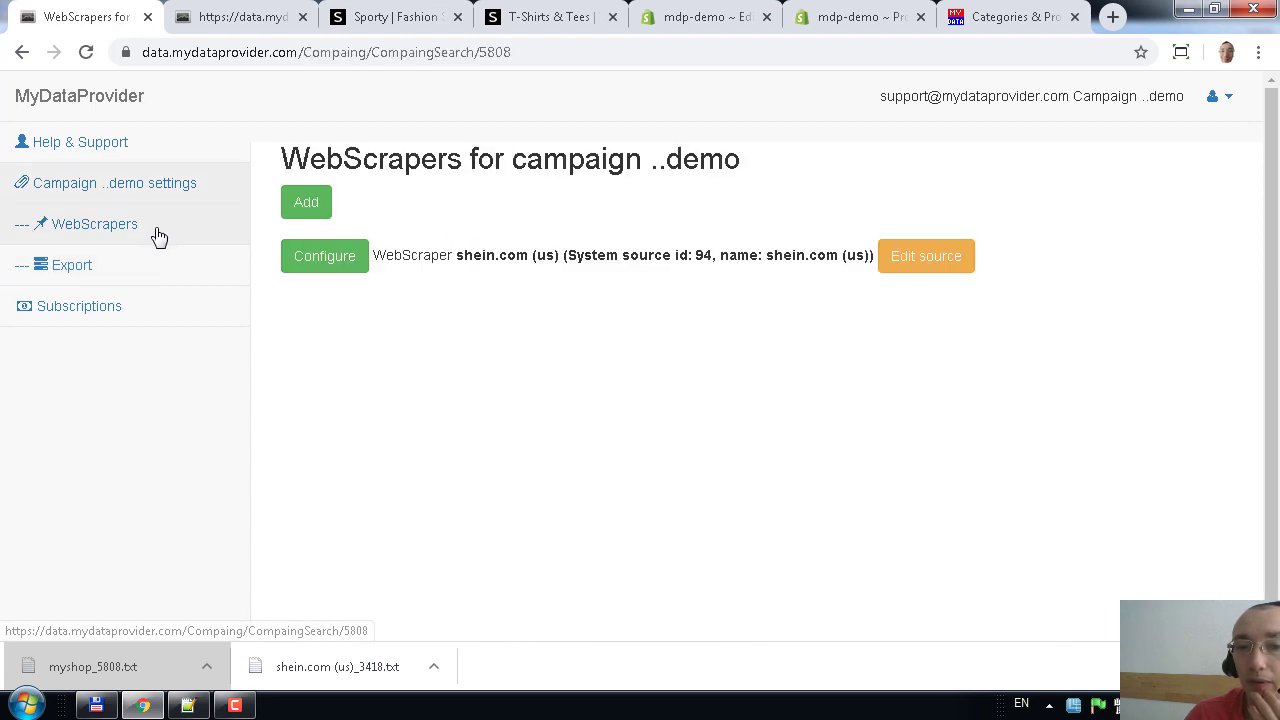
left_click(338, 276)
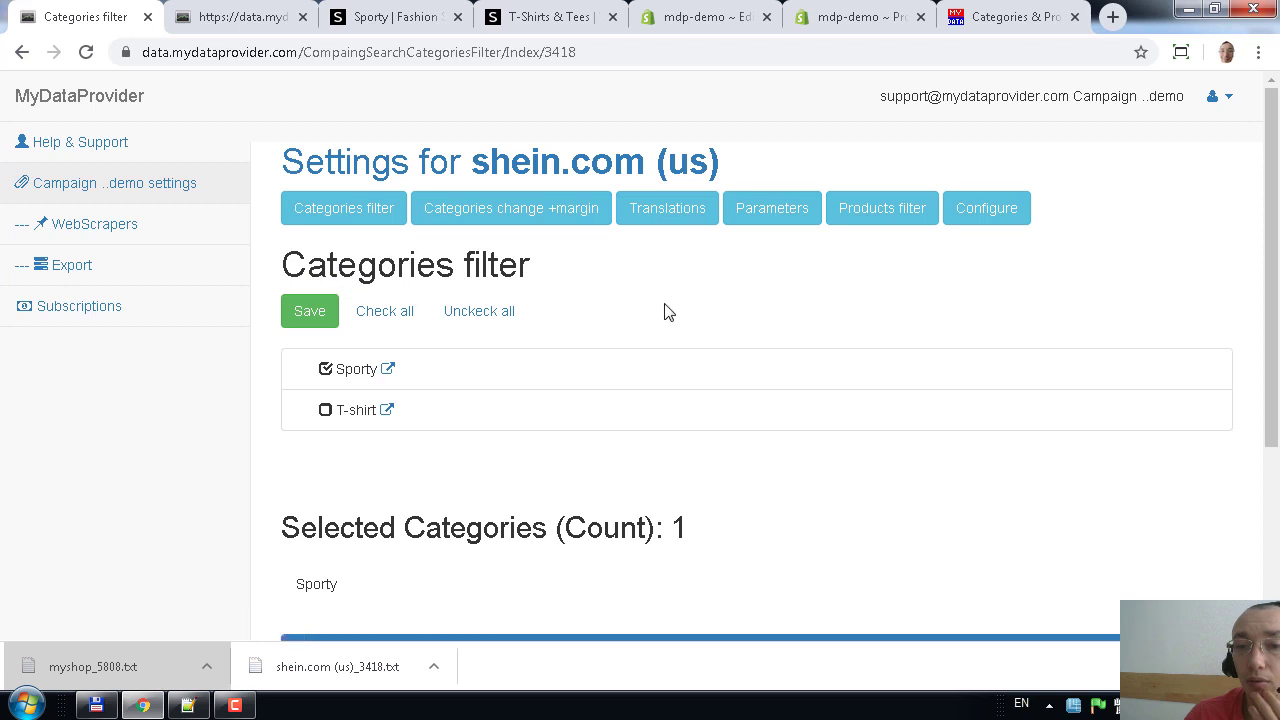
left_click(569, 220)
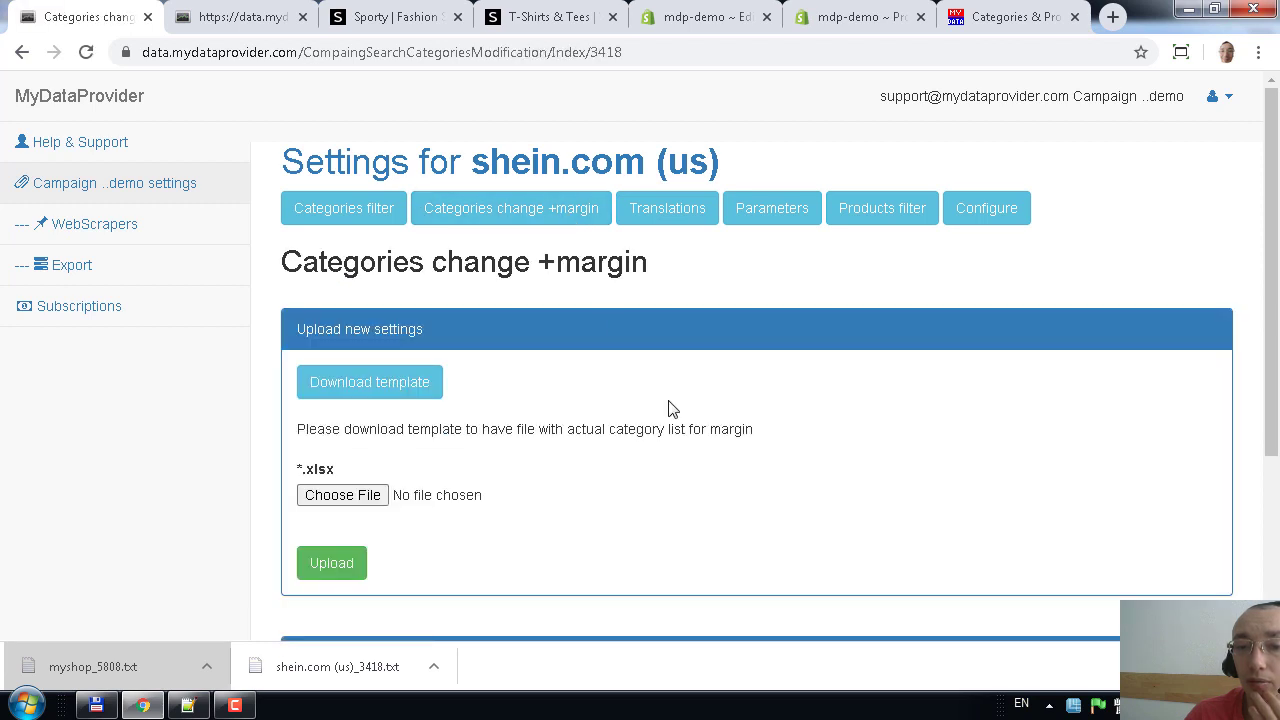
left_click(109, 235)
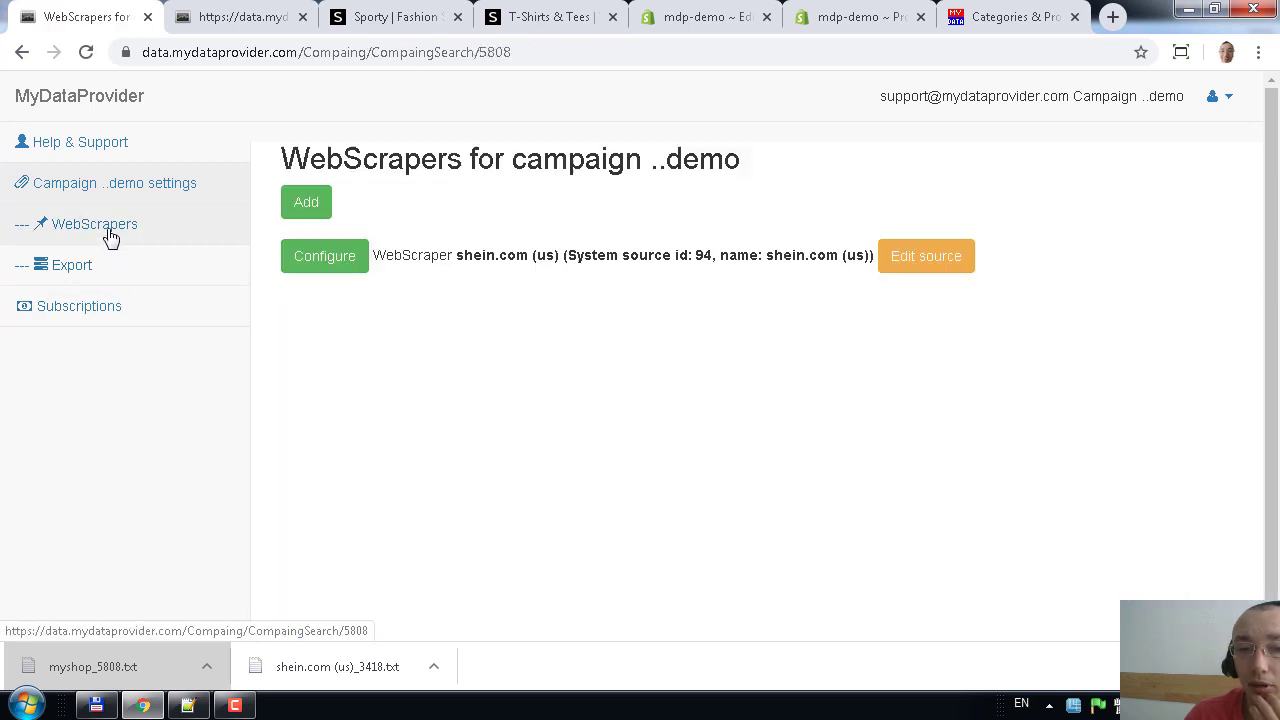
left_click(323, 257)
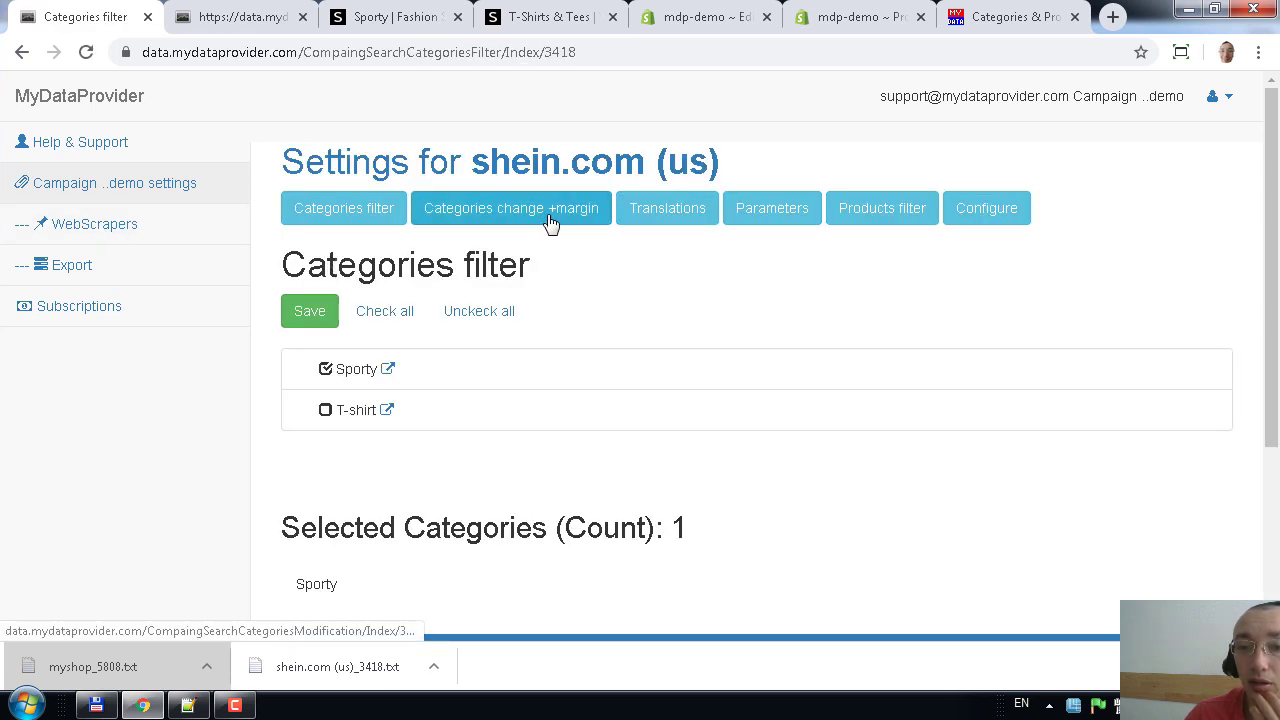
left_click(495, 214)
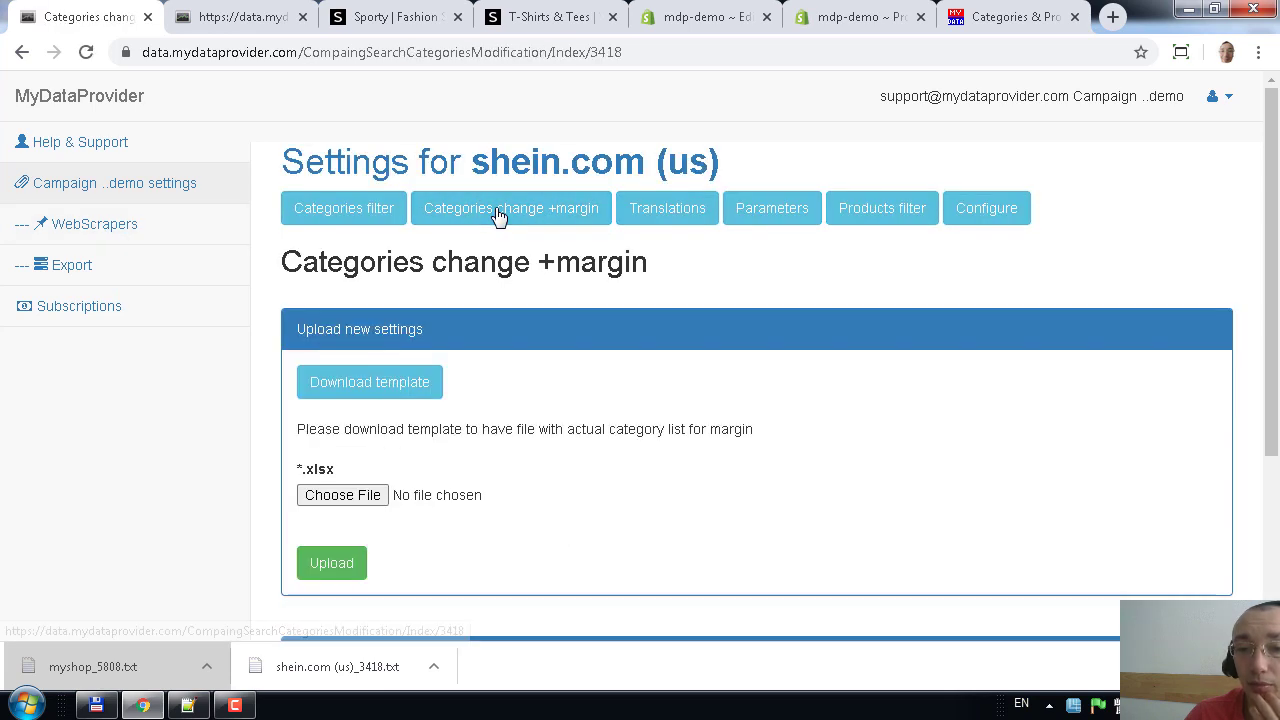
- Download the category margin template and open modification_default_3418 in Excel with editing enabled
left_click(365, 390)
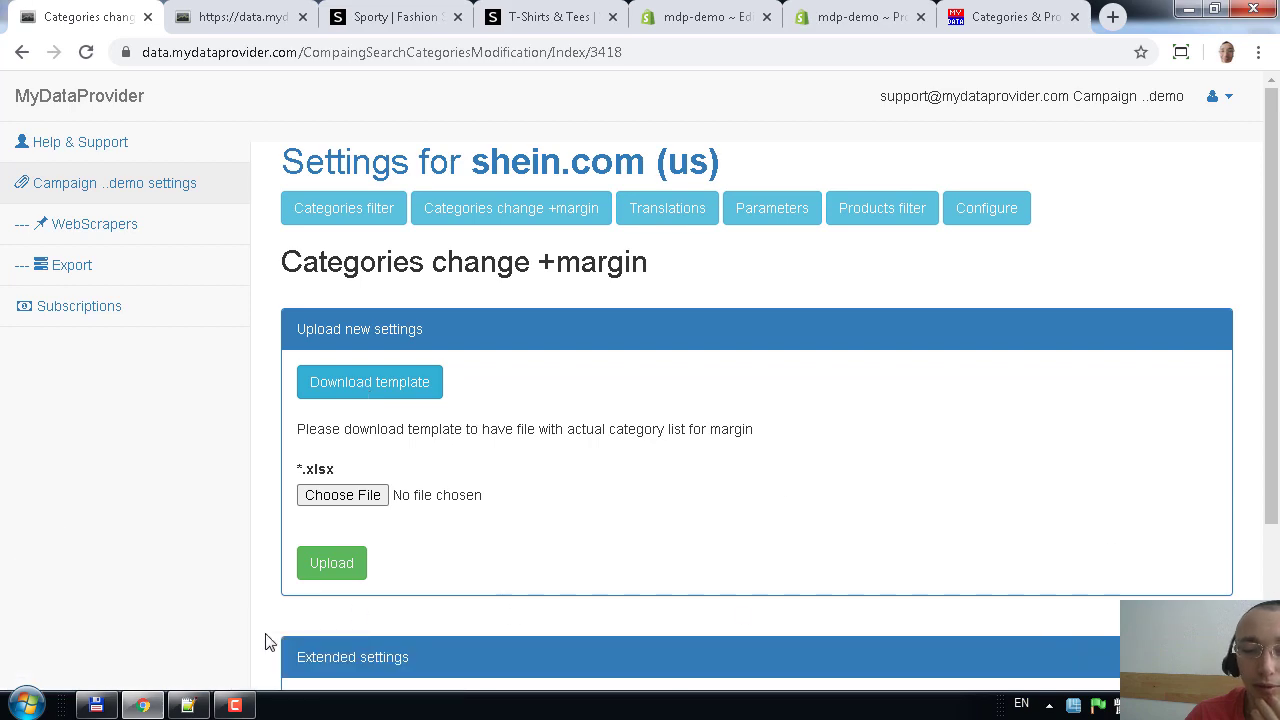
left_click(97, 706)
double_click(76, 201)
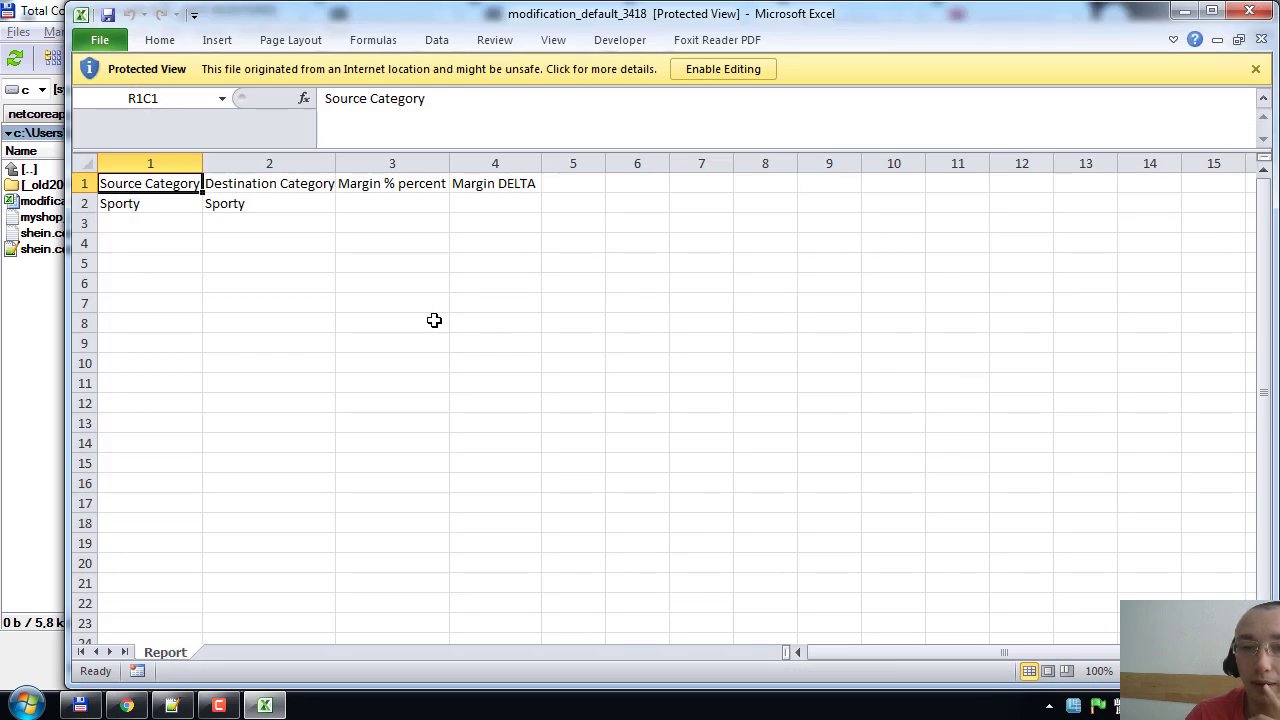
left_click(258, 210)
left_click(406, 210)
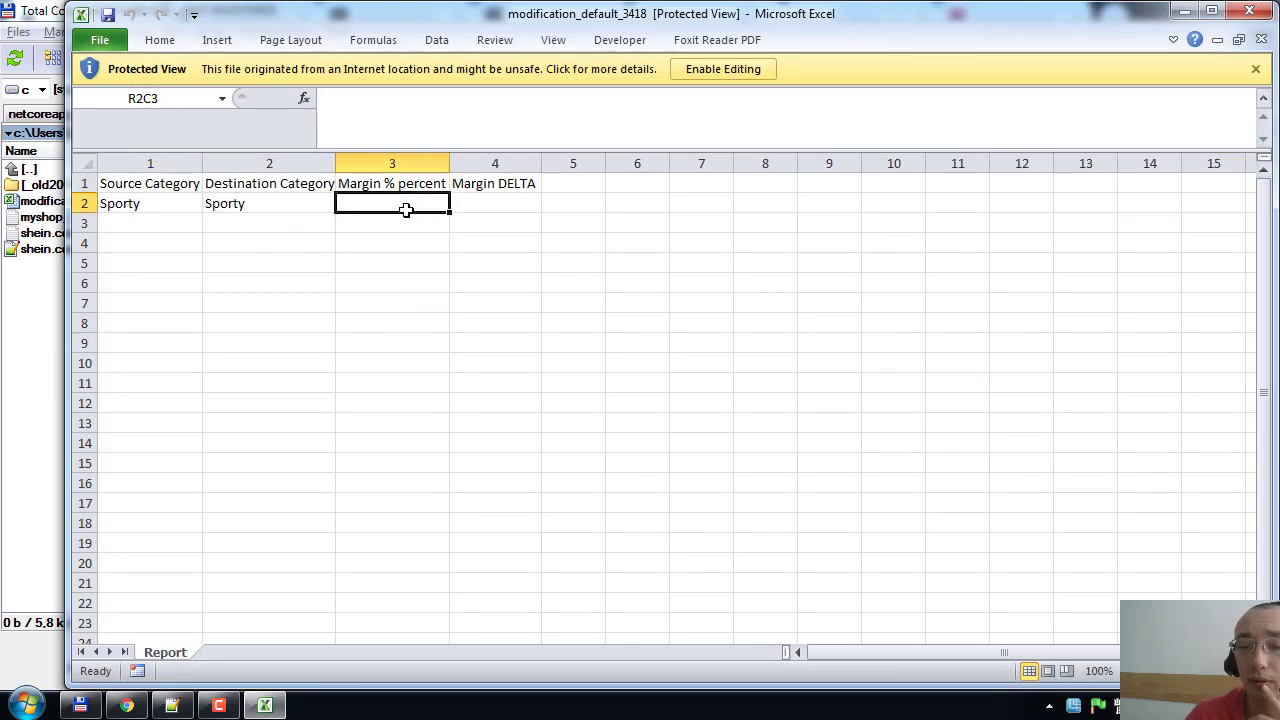
left_click(726, 72)
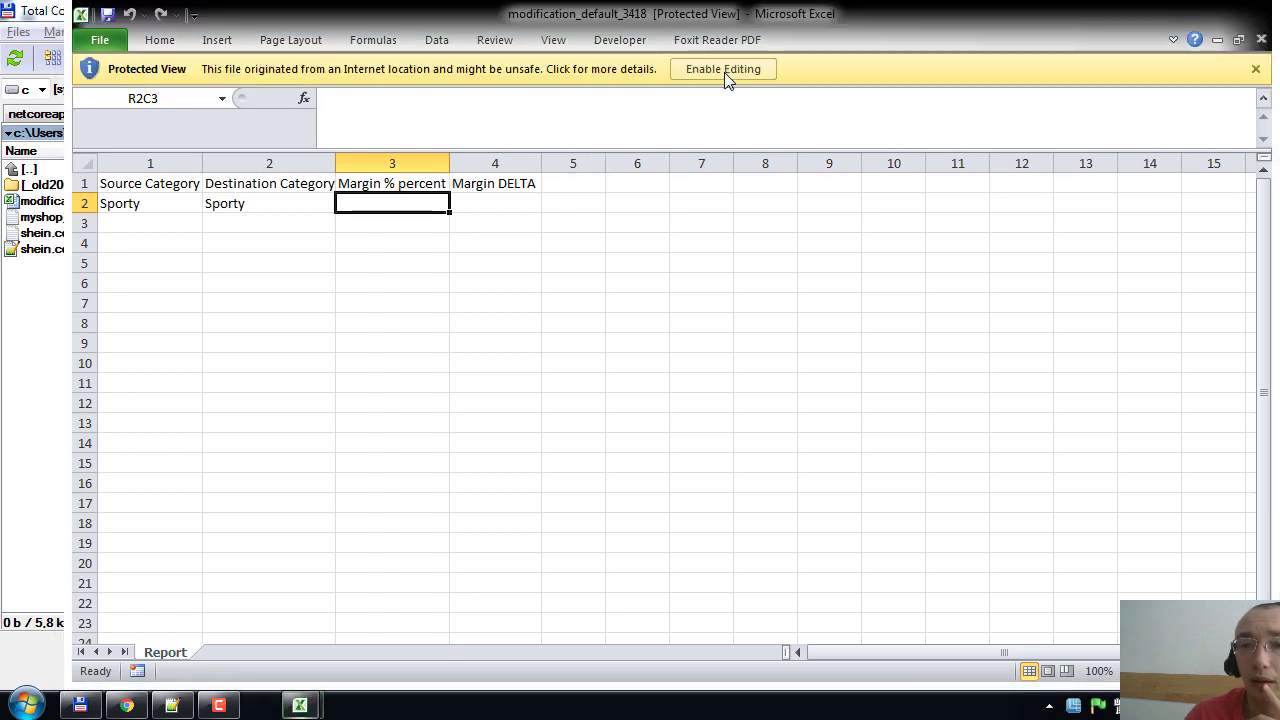
- Set the Sporty category's Margin % percent to 100 and its Margin DELTA to 5
left_click(155, 260)
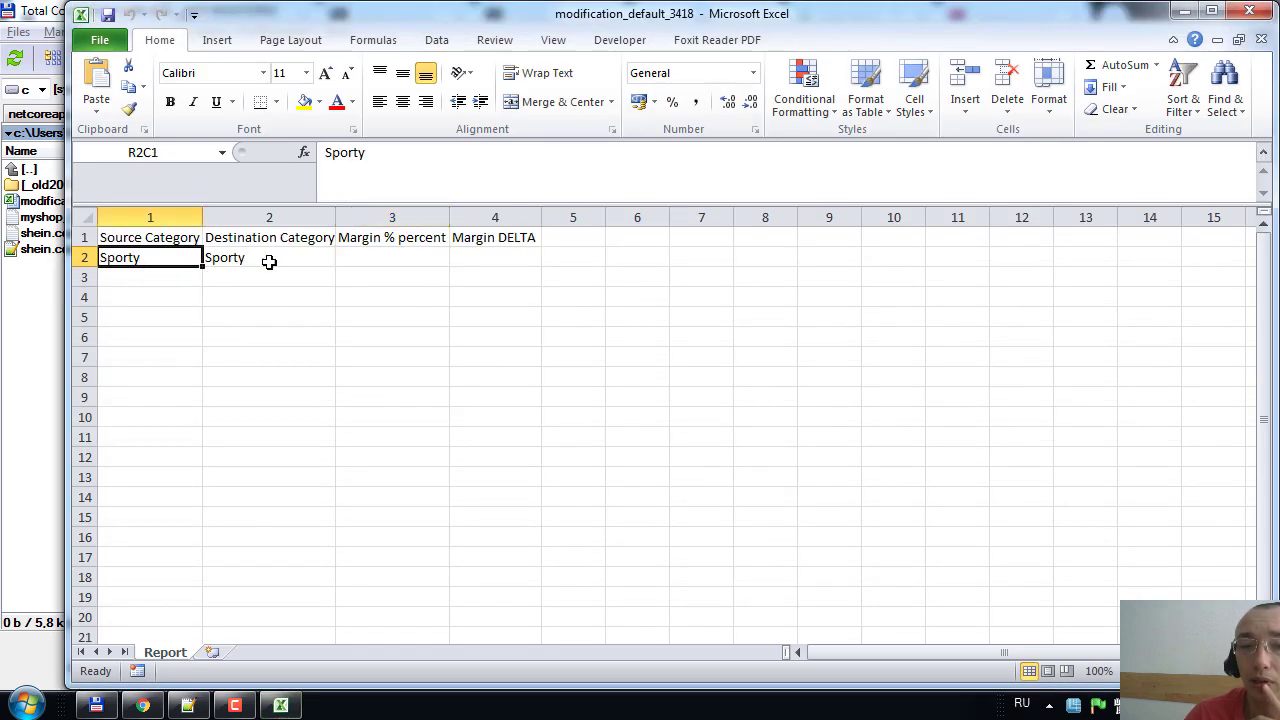
left_click(372, 256)
left_click(148, 262)
left_click_drag(200, 260, 262, 258)
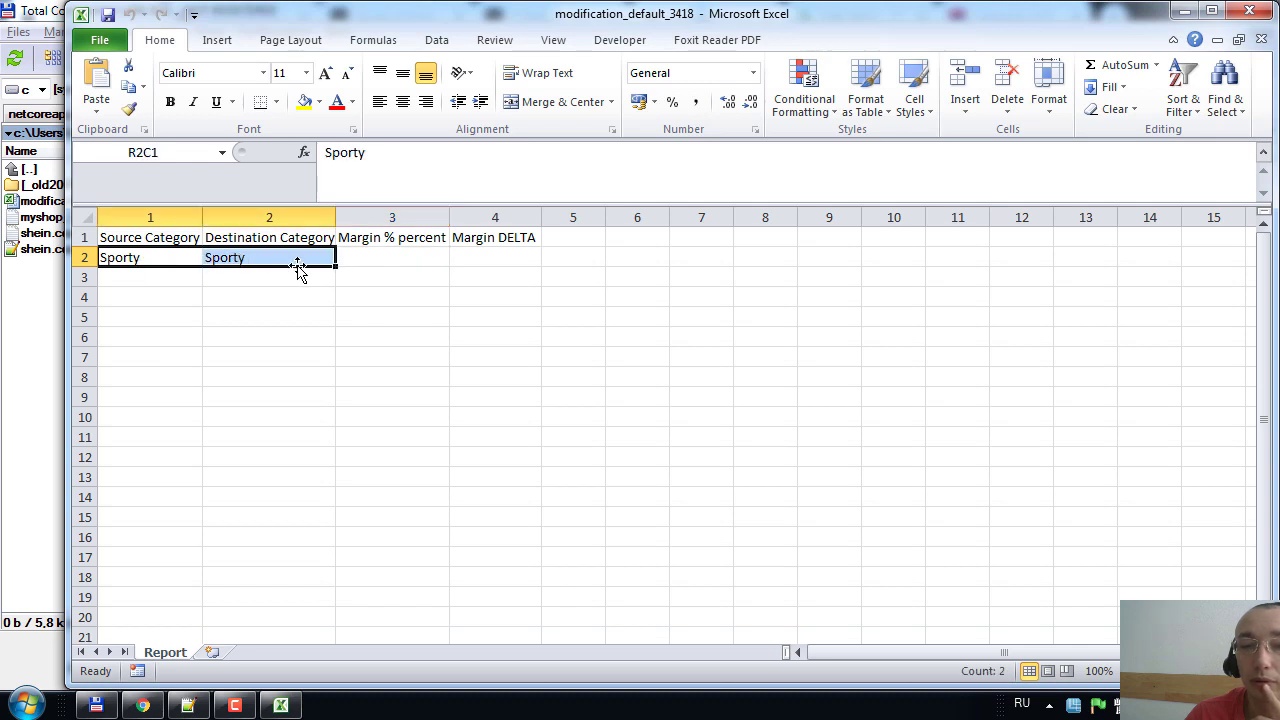
left_click(384, 256)
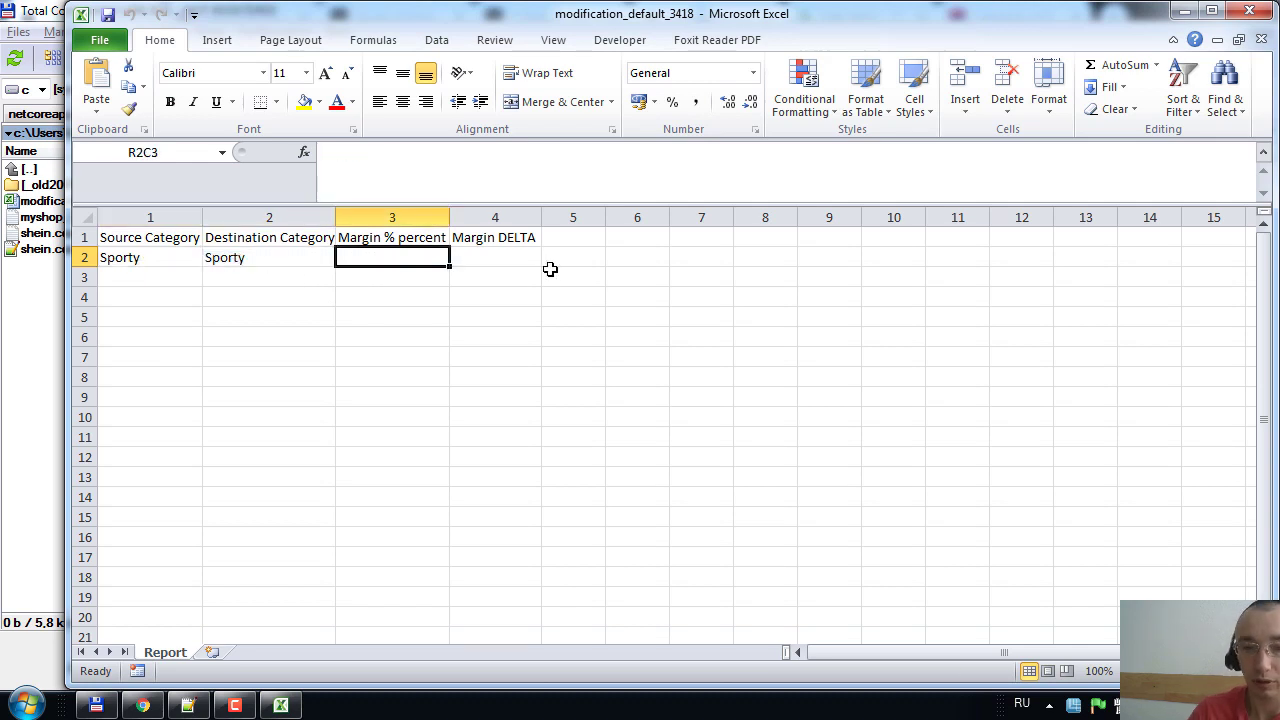
type("100")
key("Tab")
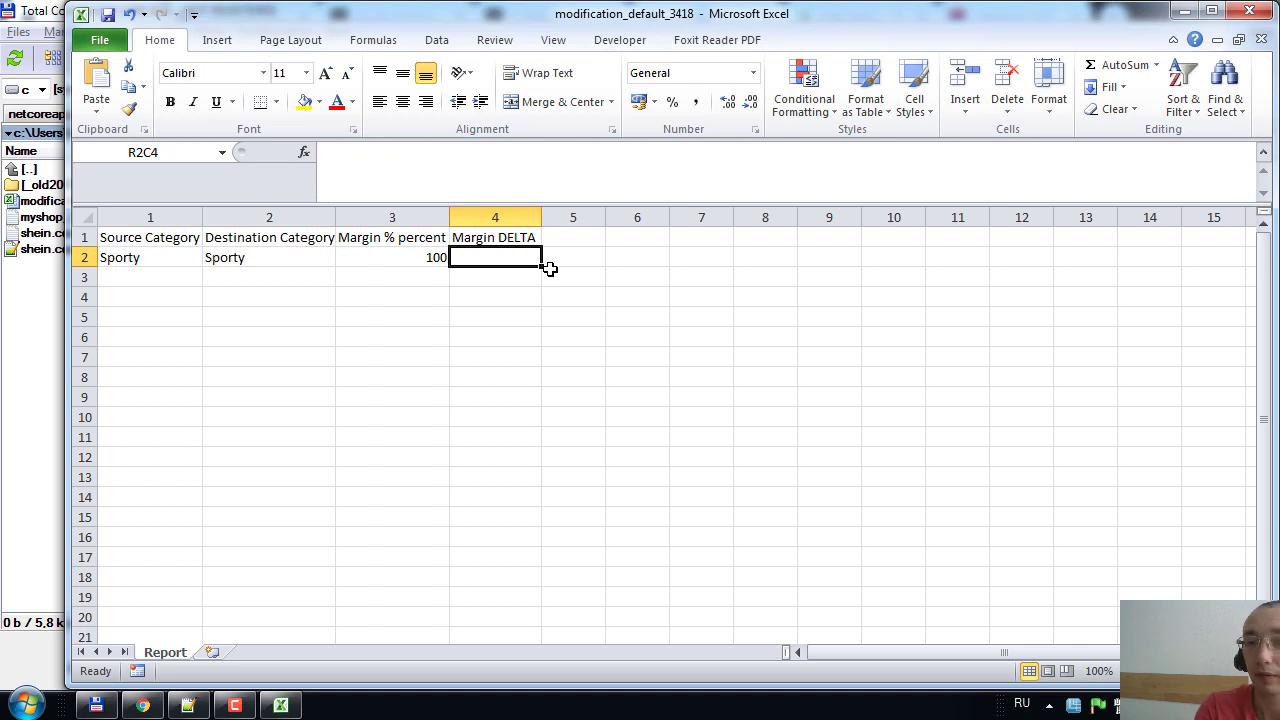
type("5")
key("Tab")
key("Left")
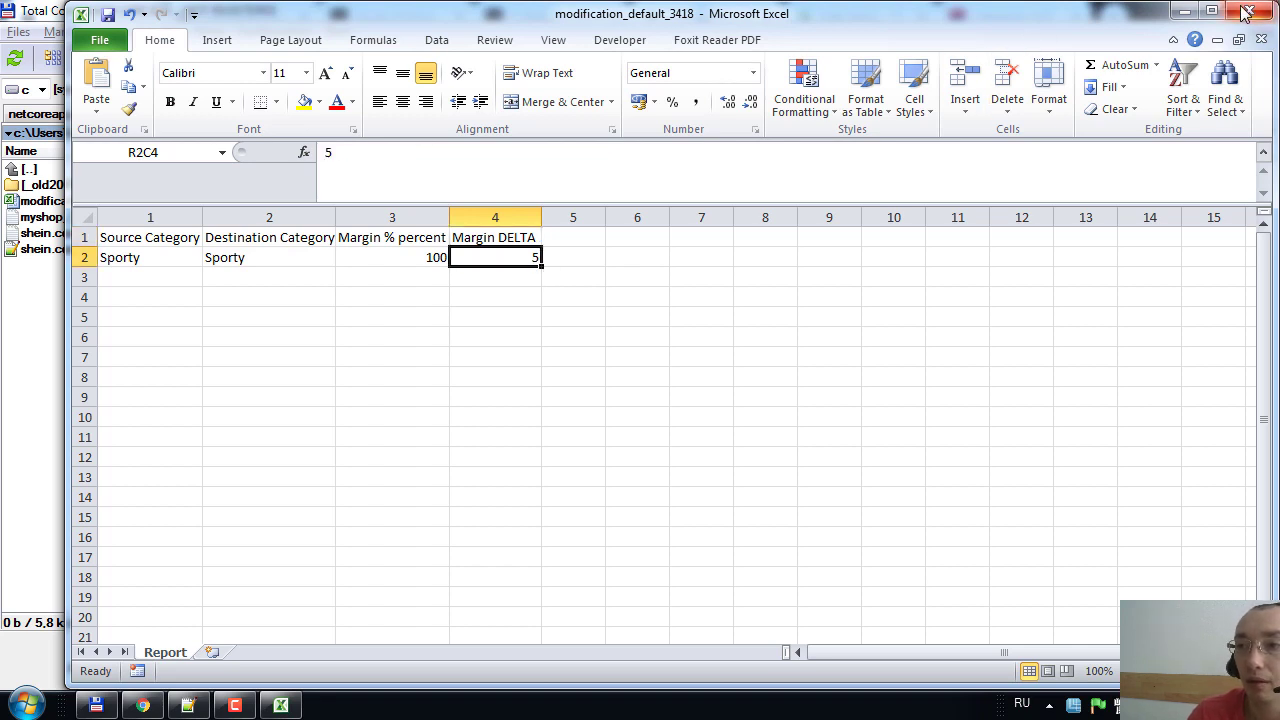
- Close the edited modification_default_3418 workbook and upload it to MyDataProvider as the new category margin settings
left_click(508, 234)
key("Down")
left_click(1240, 12)
left_click_drag(101, 204, 366, 503)
left_click(358, 556)
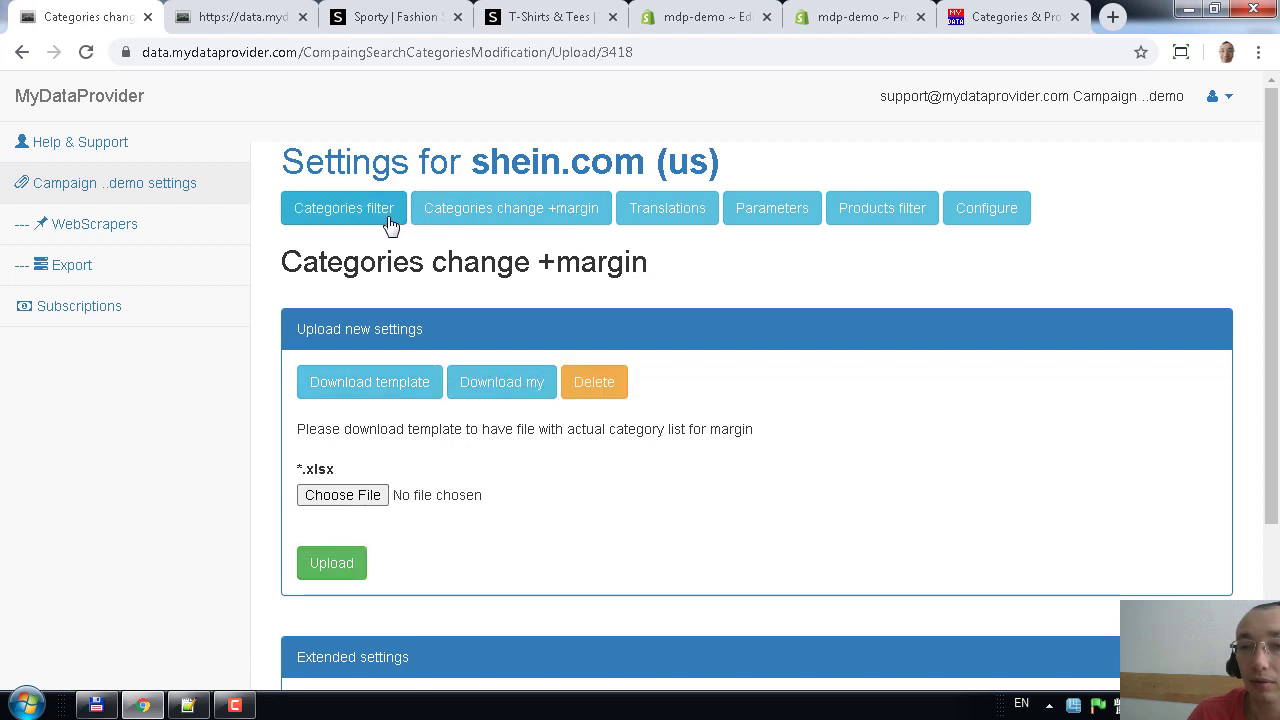
- Set the products limit in one category to 5 and save the extended settings
scroll(470, 380, "down", 2)
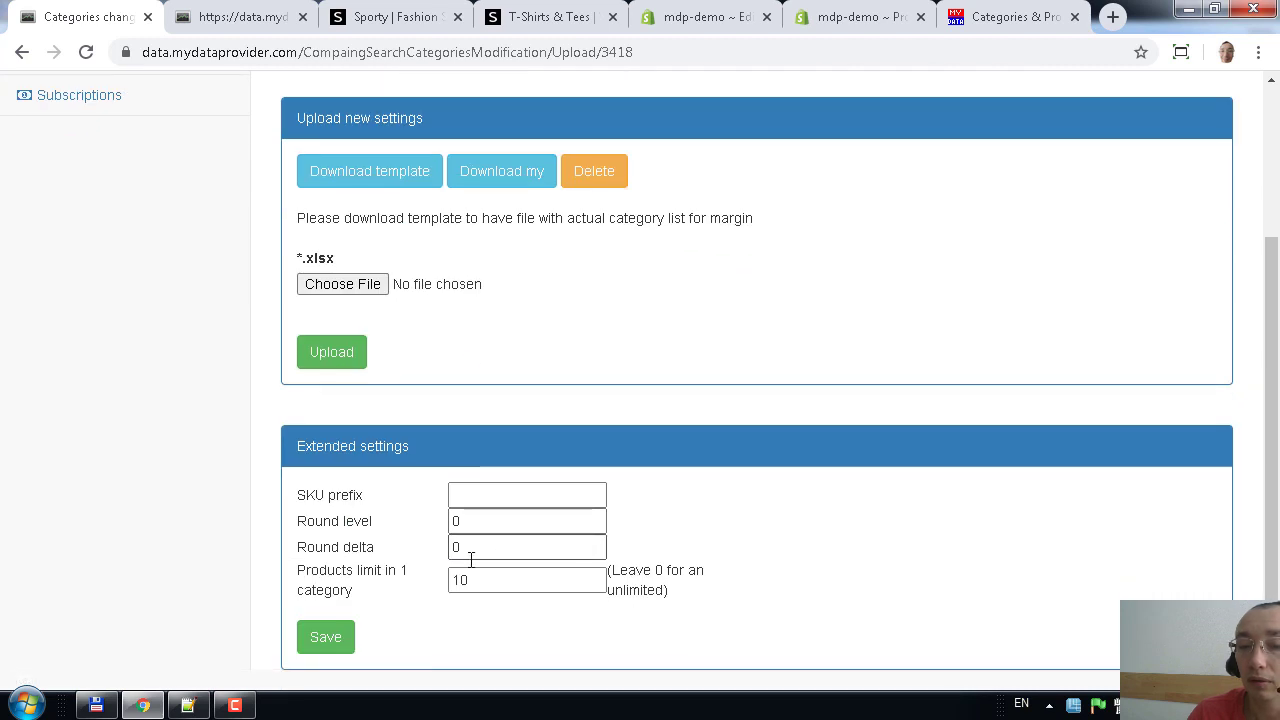
left_click(491, 587)
left_click_drag(526, 578, 457, 580)
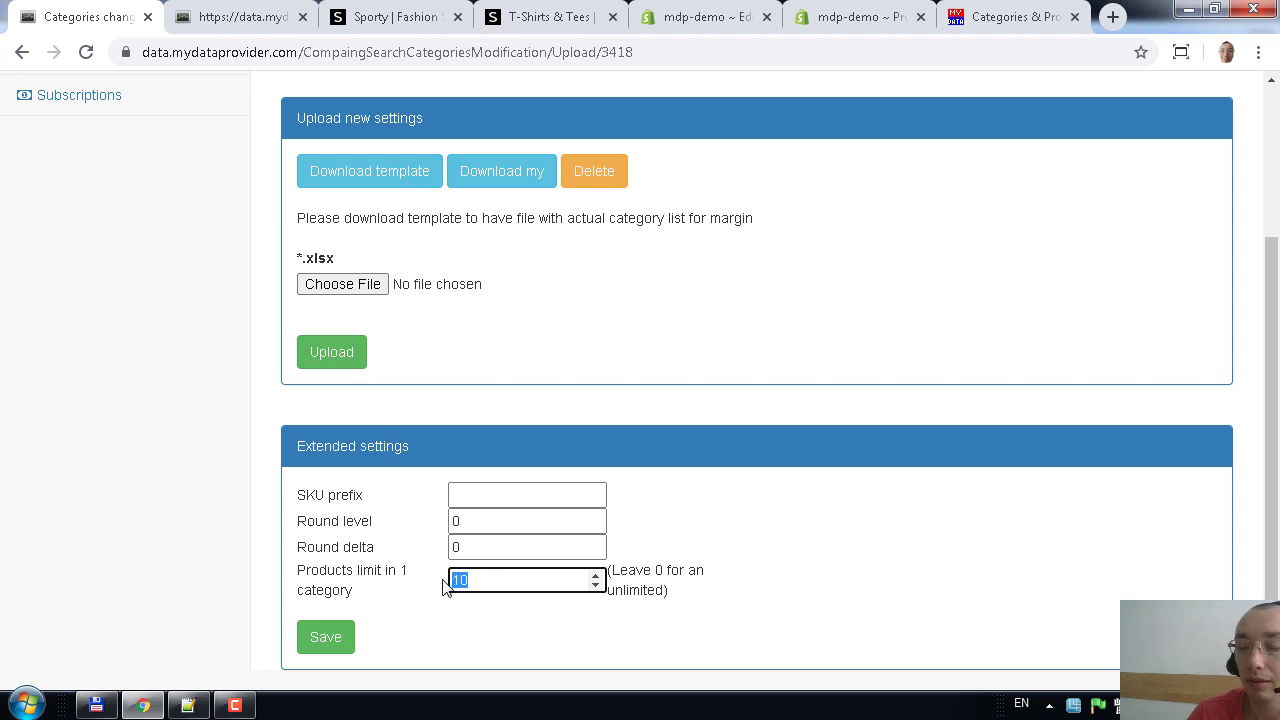
type("5")
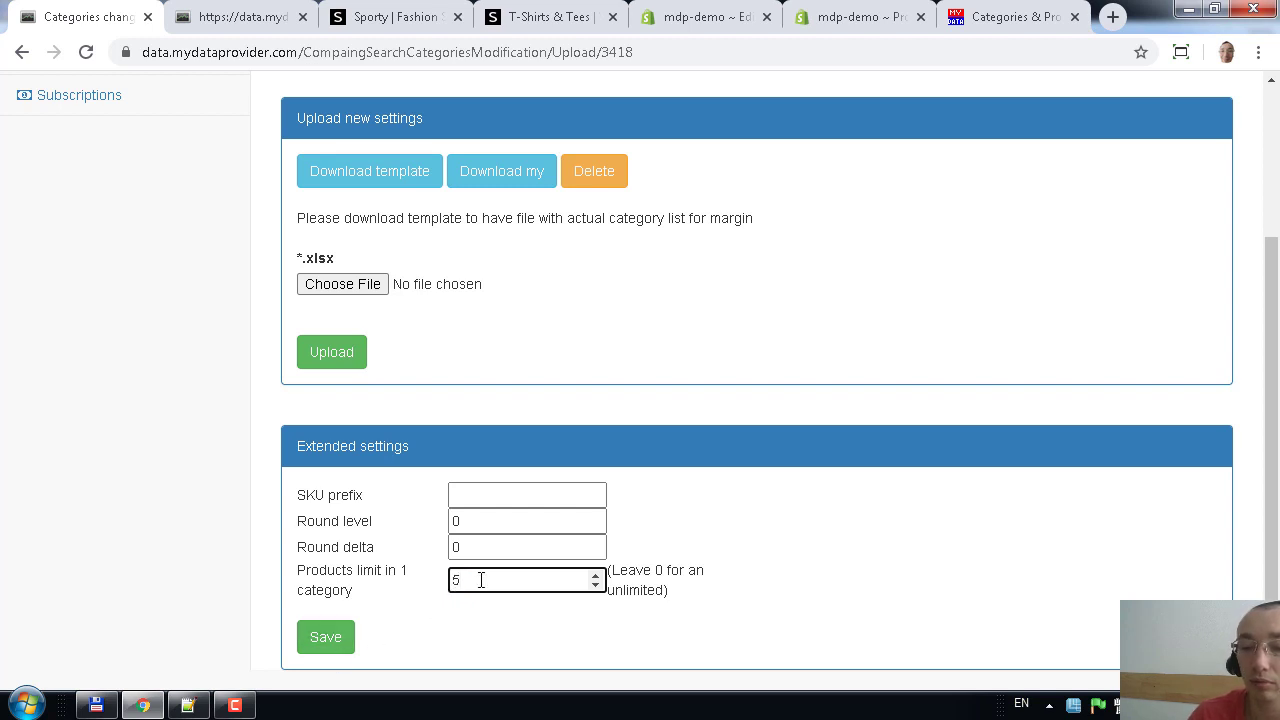
left_click(322, 643)
- Raise the products limit in one category to 100 and save the extended settings
scroll(531, 604, "down", 1)
double_click(494, 577)
type("10")
left_click(310, 645)
scroll(503, 611, "down", 1)
double_click(509, 577)
type("10")
left_click(320, 644)
- Set the SKU prefix to SH_ and save the extended settings of the shein.com (us) scraper
scroll(682, 543, "down", 1)
left_click(501, 505)
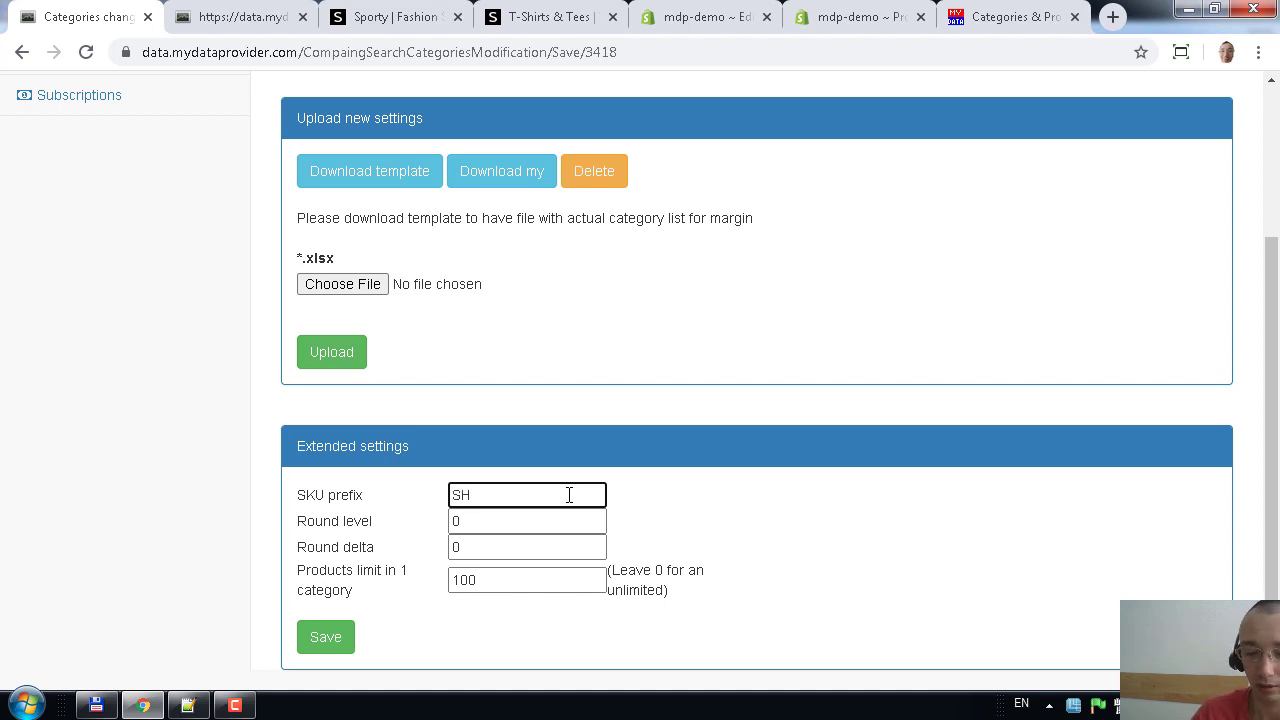
left_click(339, 648)
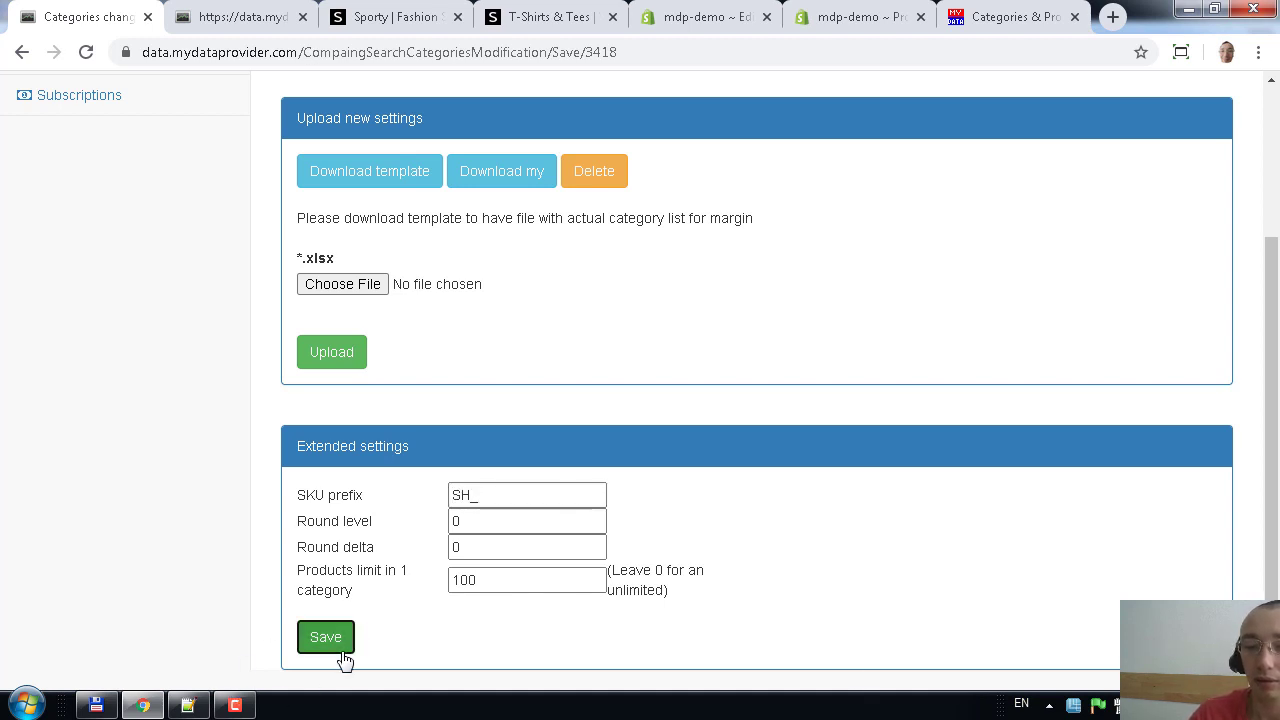
double_click(500, 513)
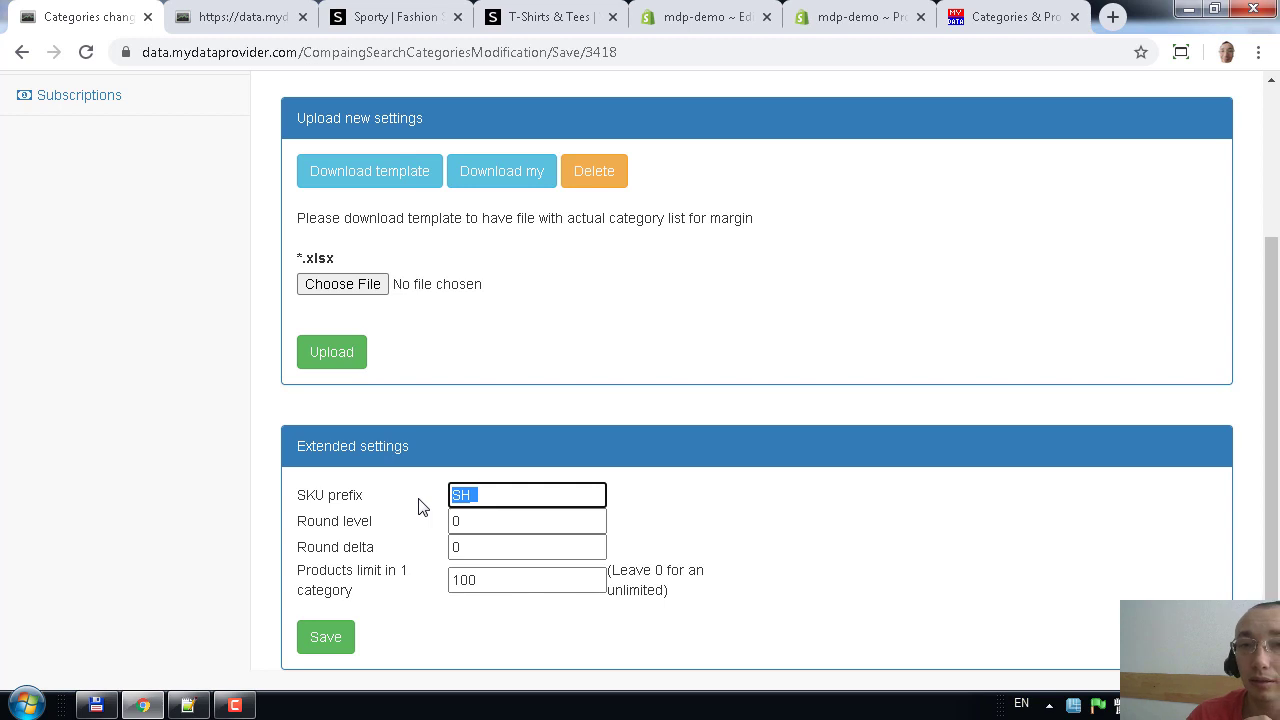
scroll(420, 507, "up", 3)
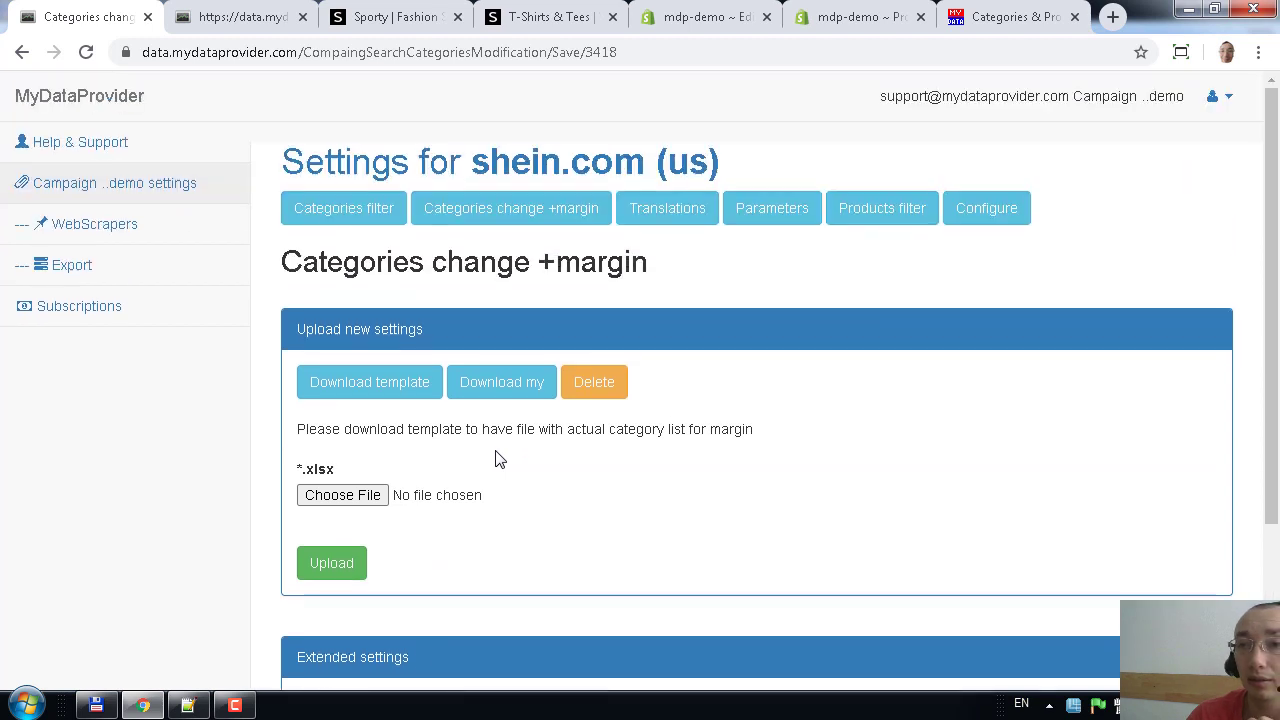
- Look over the product list in the mdp-demo Shopify admin and return to MyDataProvider
left_click(700, 18)
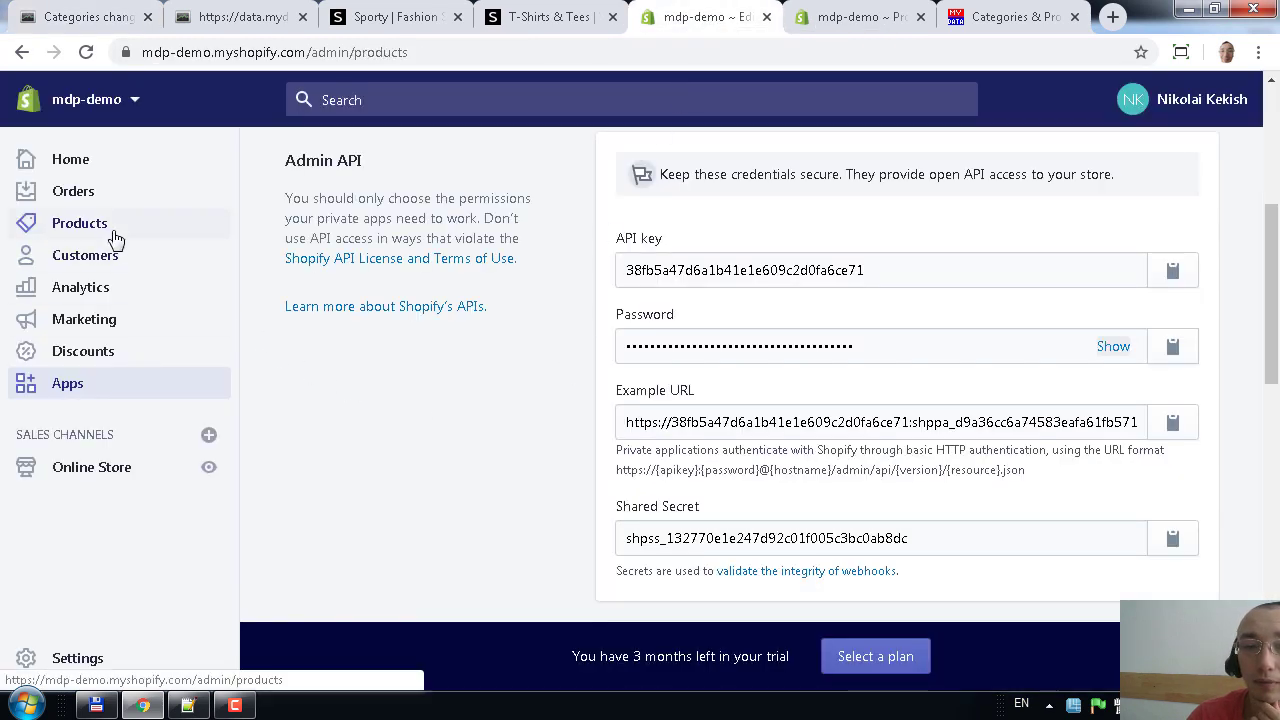
left_click(80, 223)
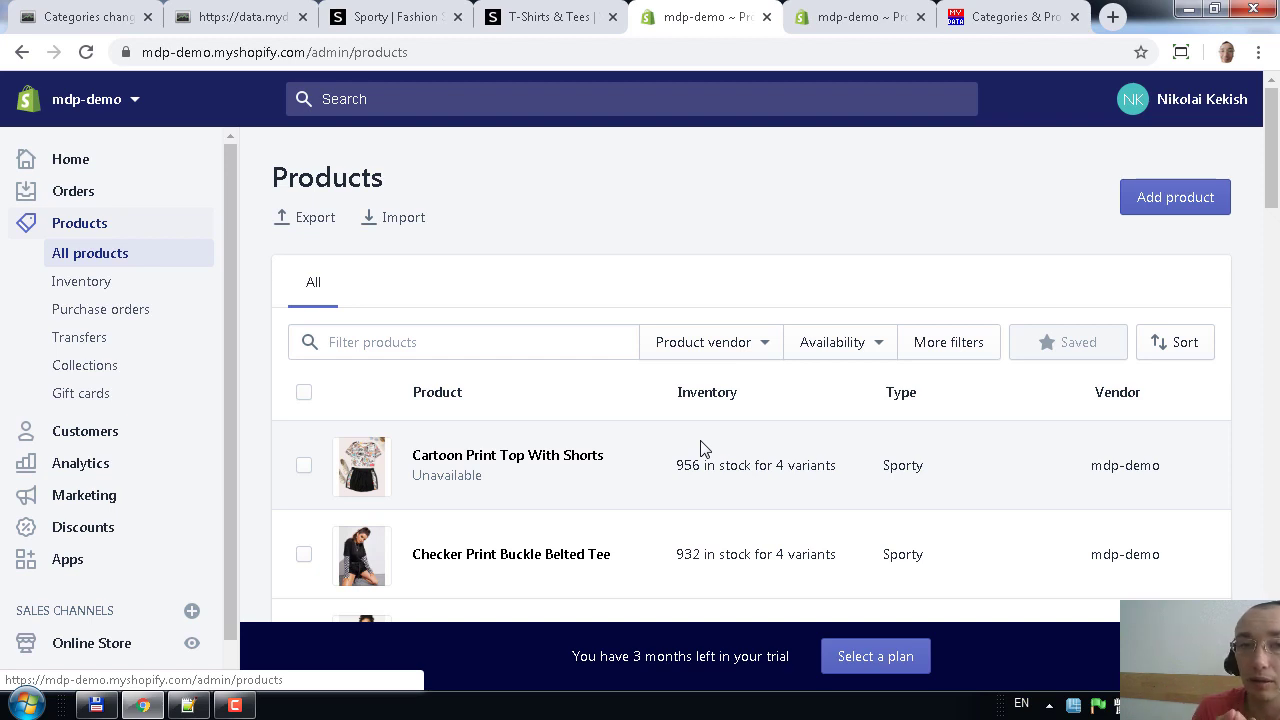
left_click(82, 24)
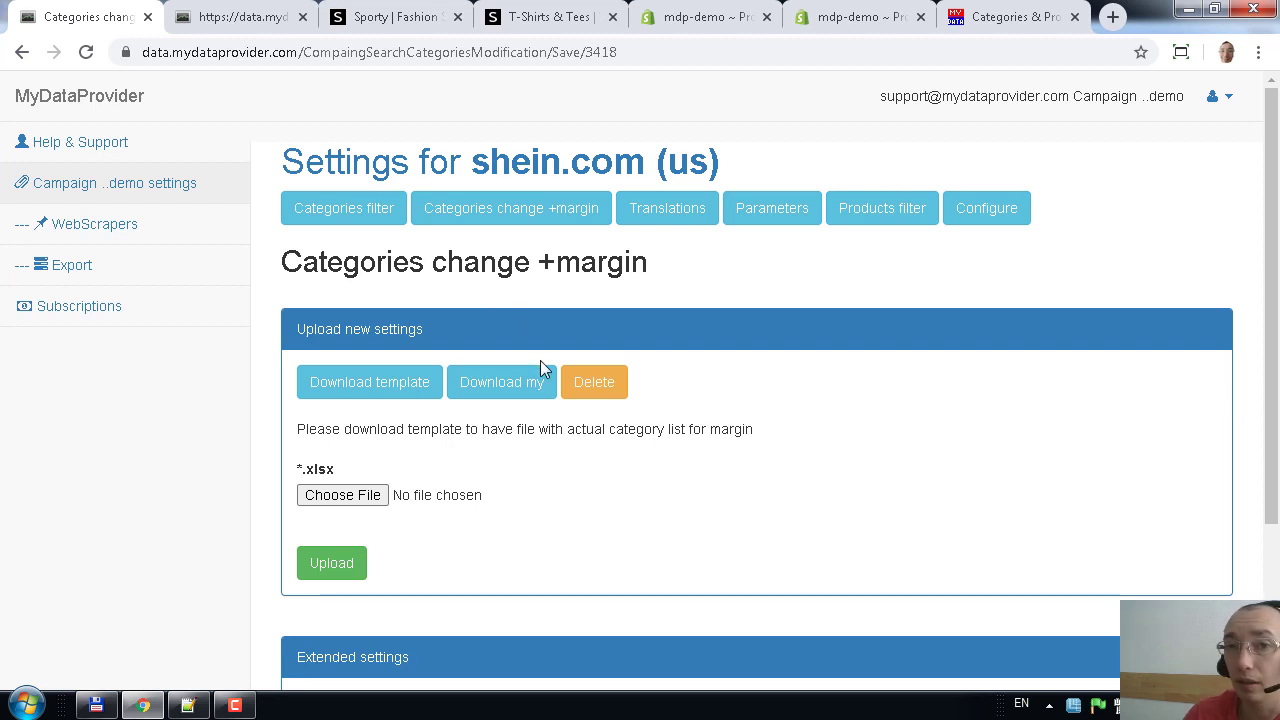
- Open the account's profile page and go from there to the list of all campaigns
left_click(1220, 96)
scroll(1150, 218, "down", 5)
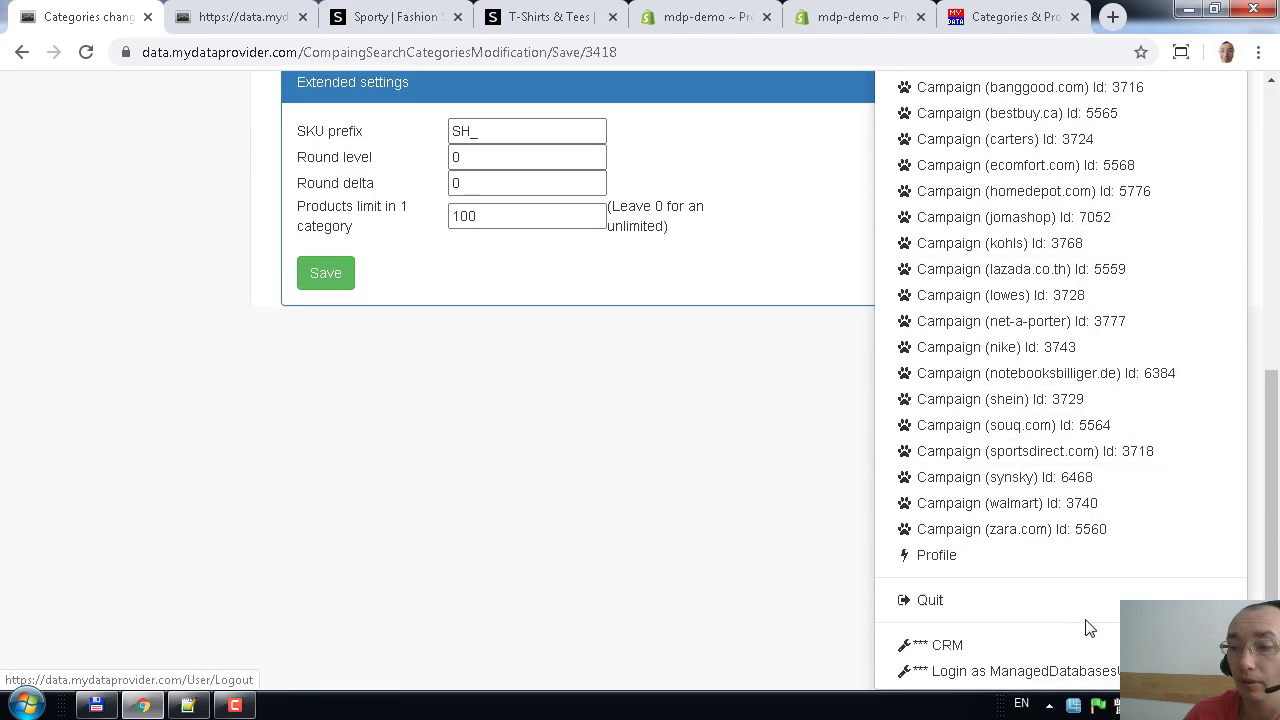
left_click(1073, 583)
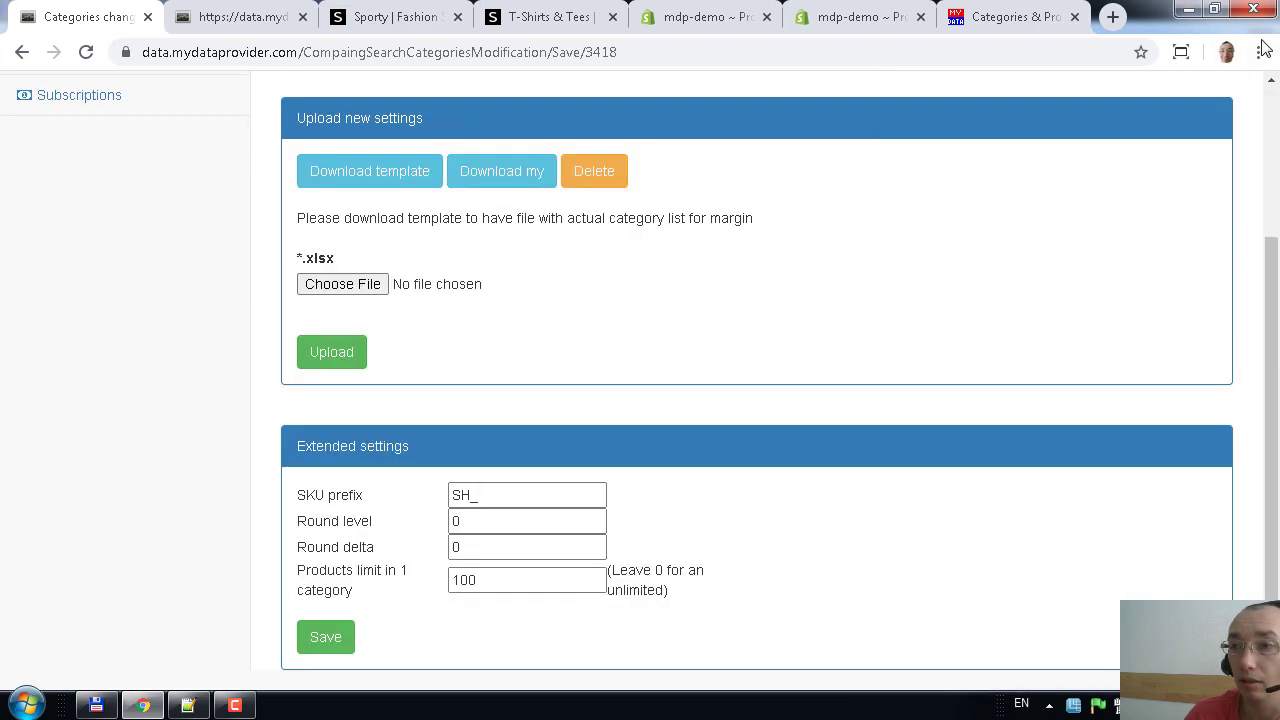
scroll(1200, 180, "up", 2)
left_click(1222, 97)
scroll(1125, 460, "down", 5)
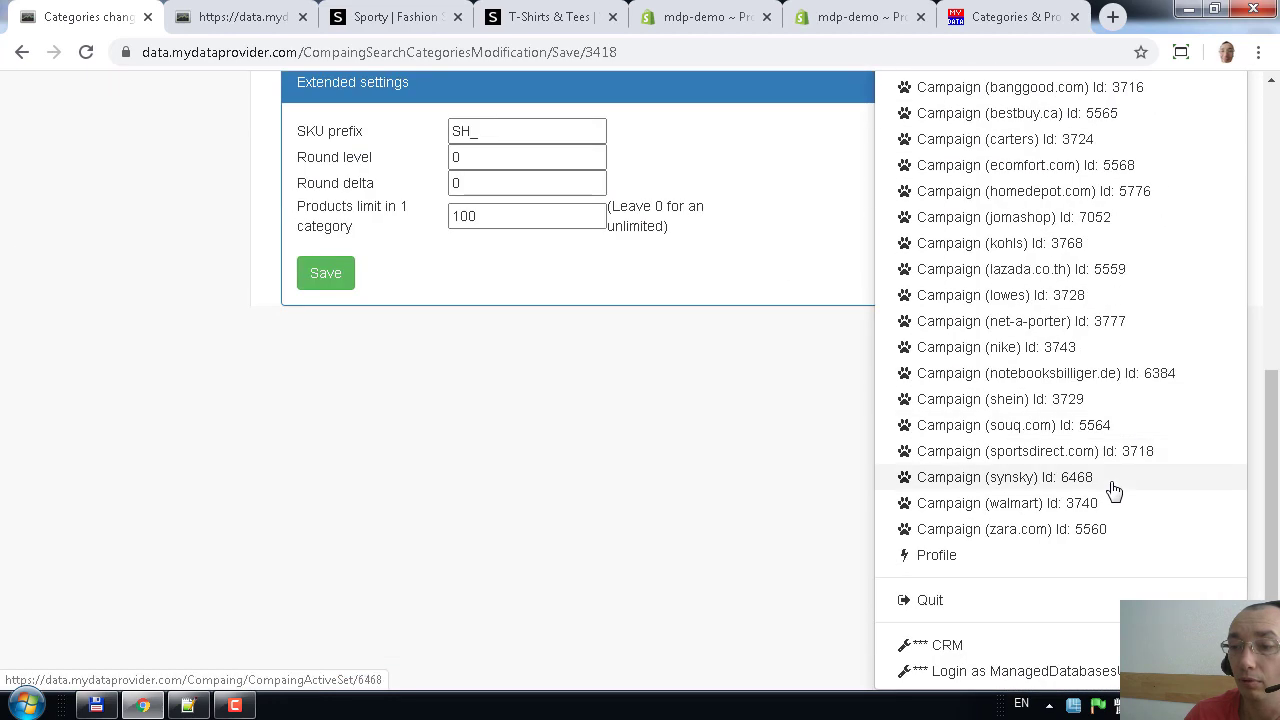
left_click(1053, 570)
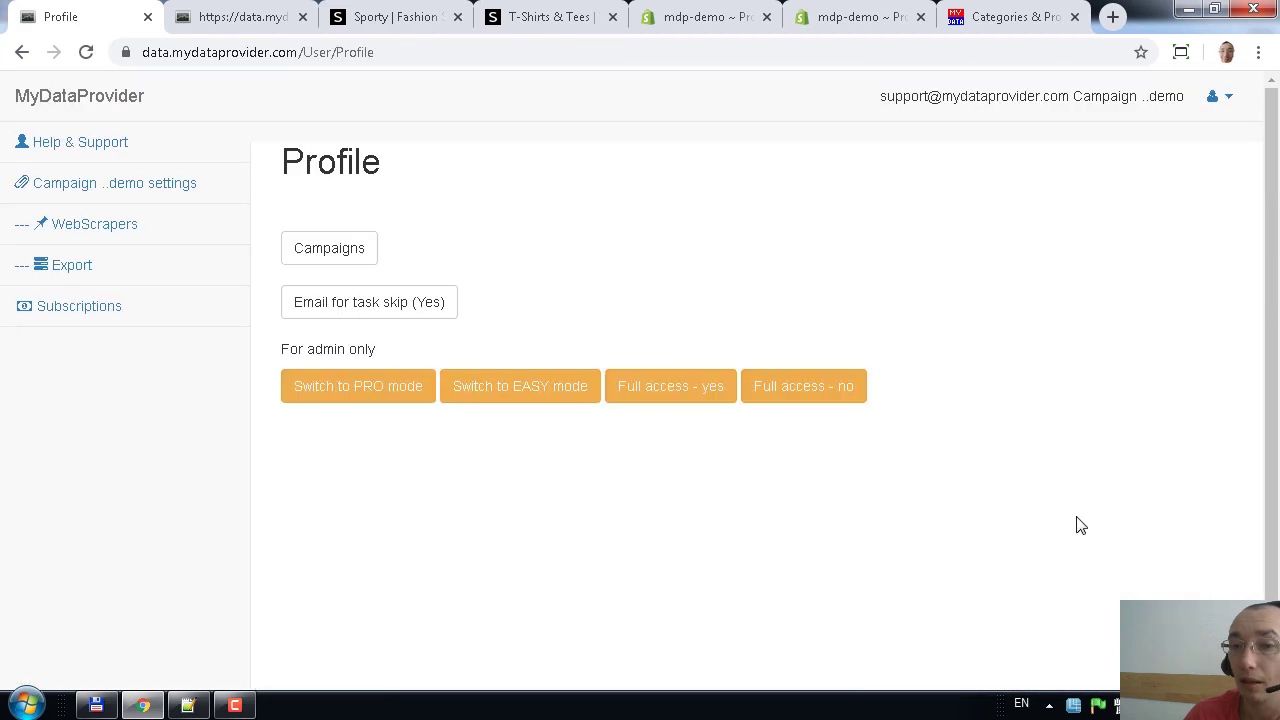
left_click(334, 250)
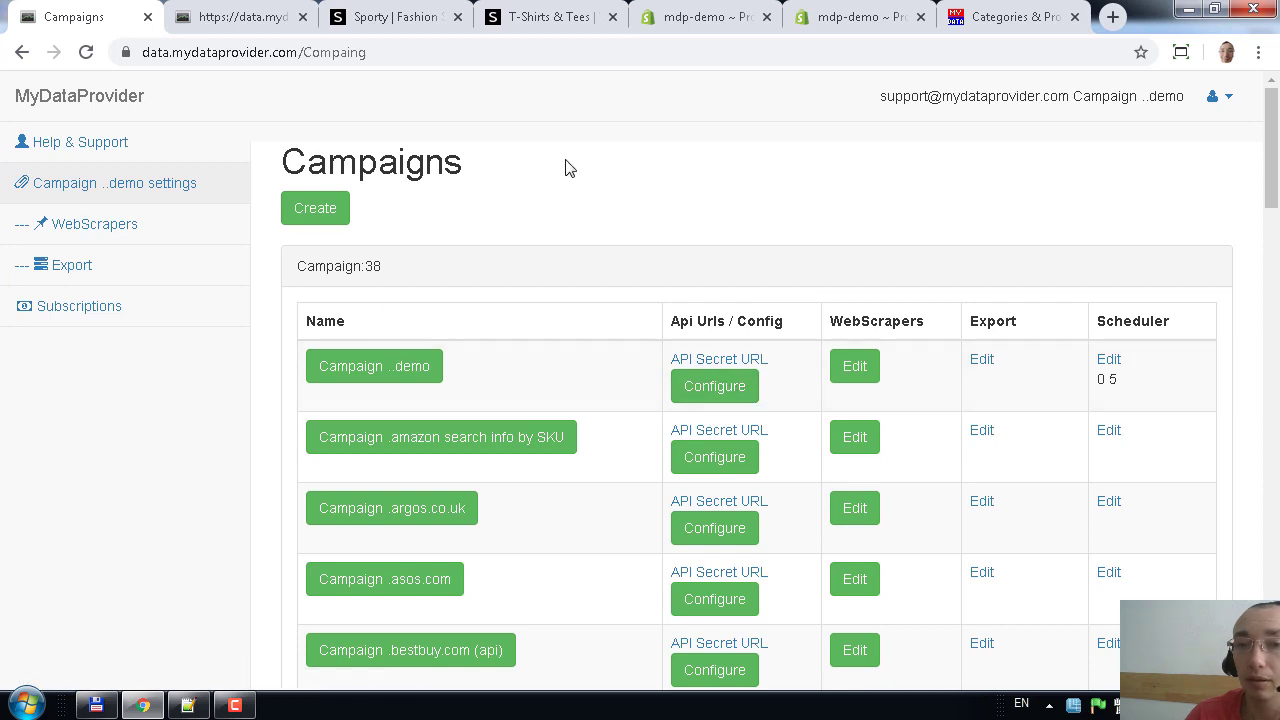
left_click_drag(280, 166, 500, 170)
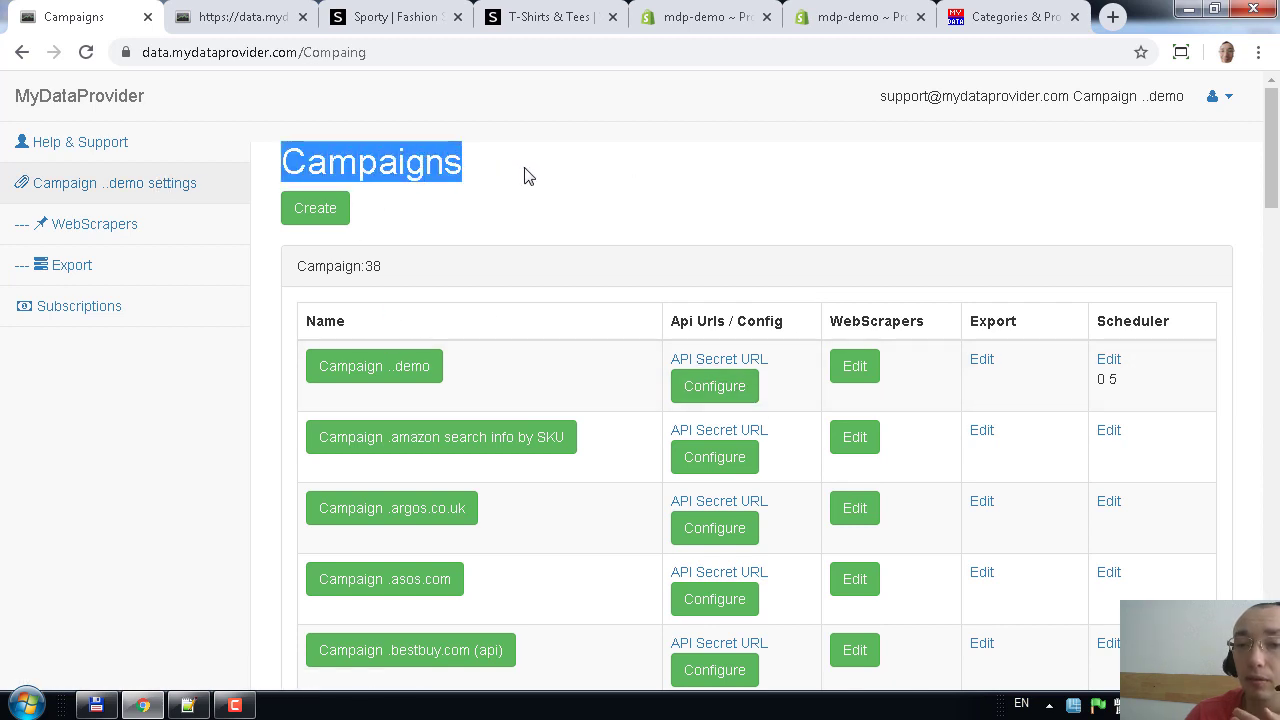
left_click(526, 175)
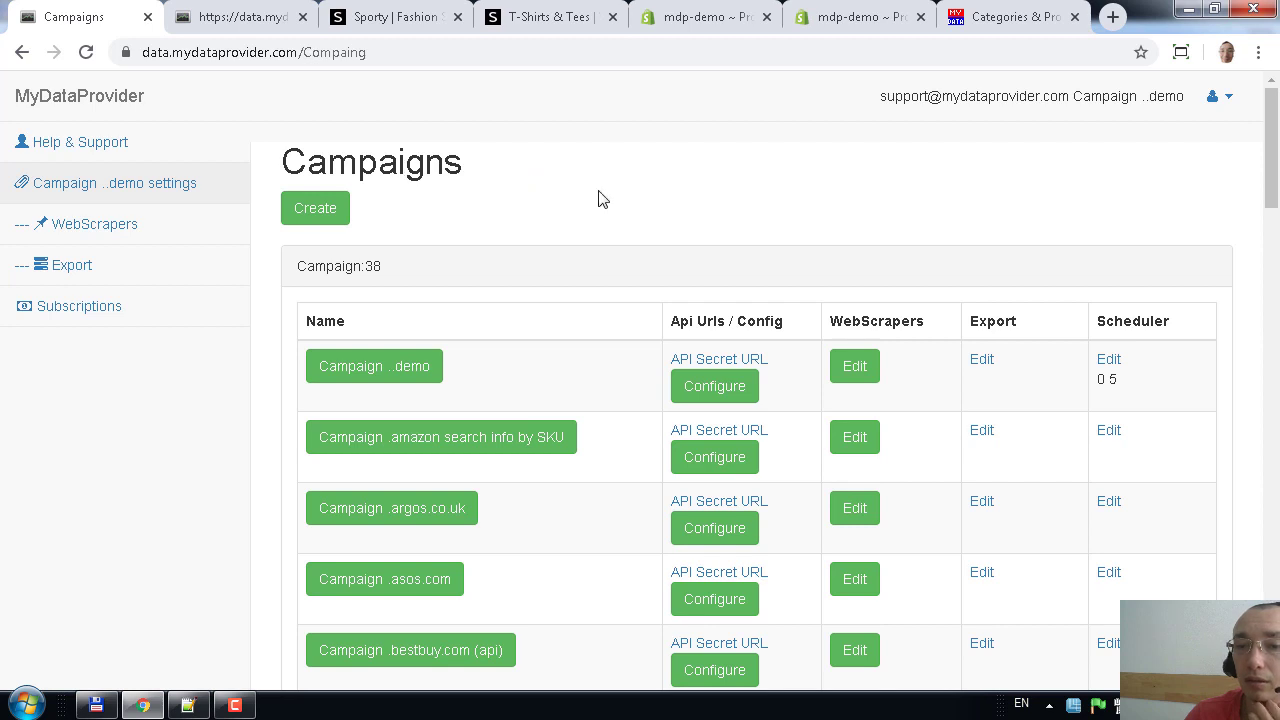
- Open the API configuration of Campaign ..demo and generate a new API key for it
left_click(729, 392)
scroll(860, 380, "down", 1)
scroll(860, 358, "up", 1)
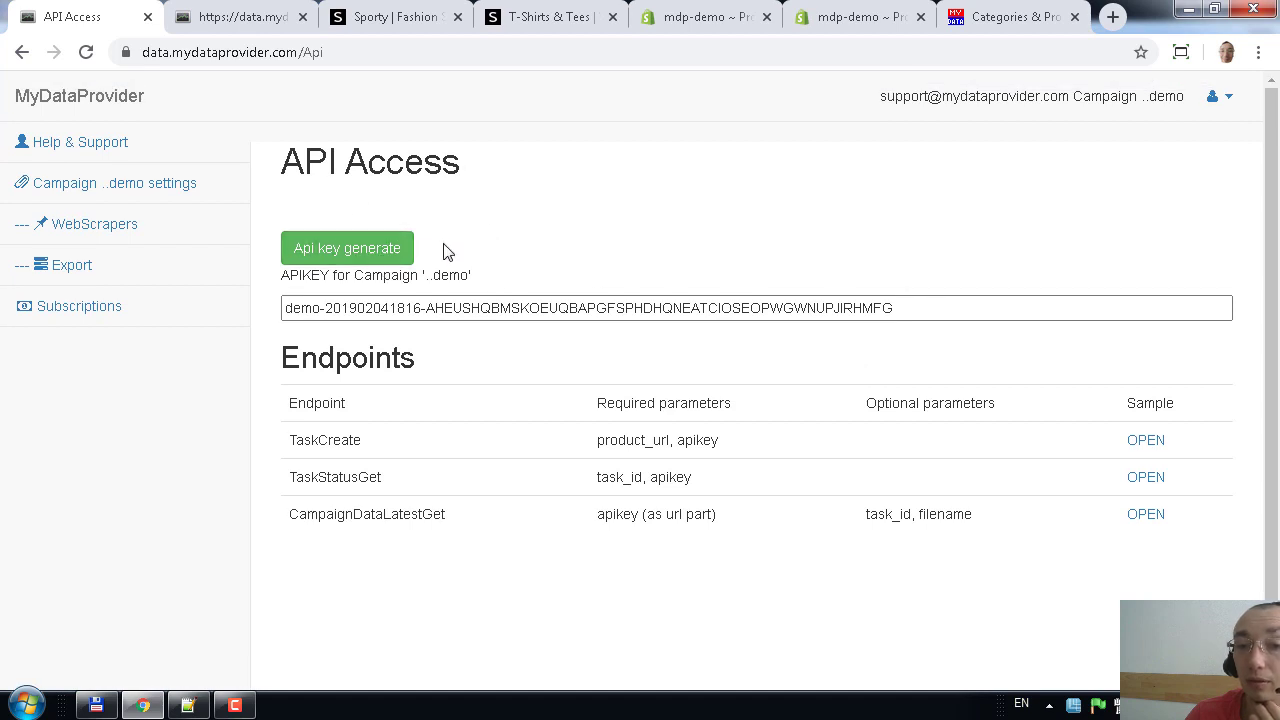
left_click(406, 262)
left_click(381, 259)
left_click_drag(885, 308, 160, 294)
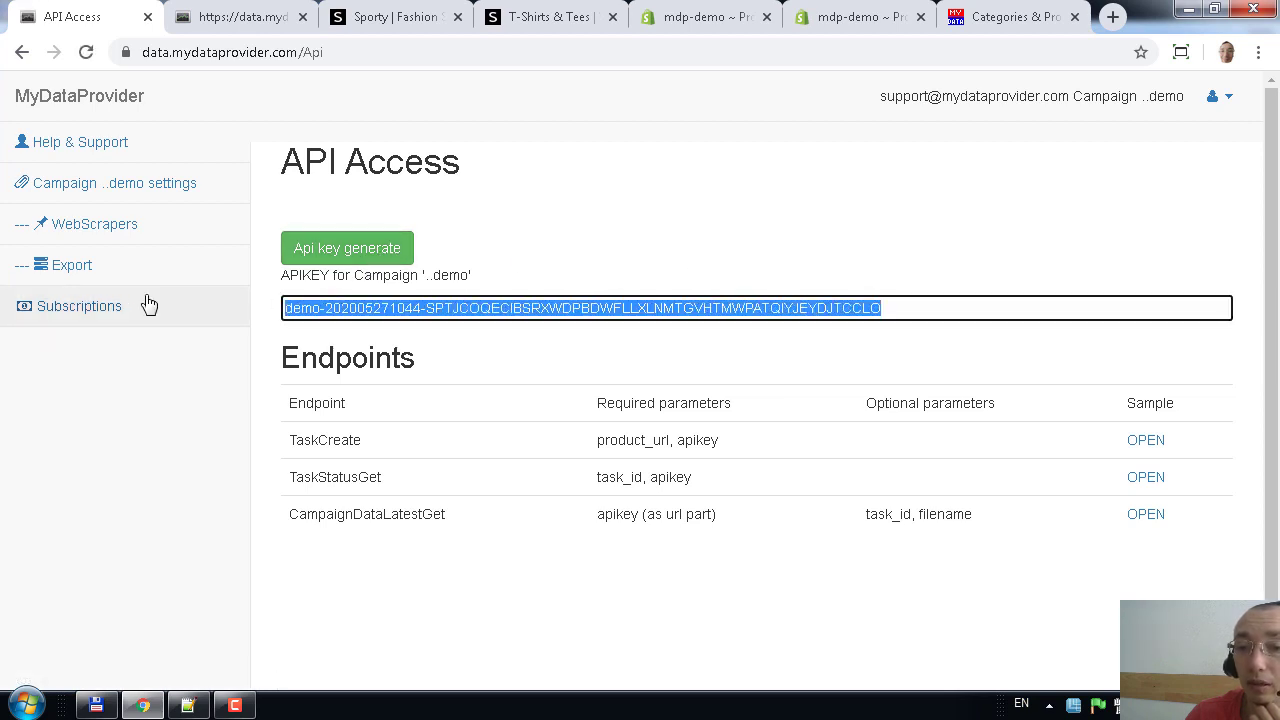
left_click(630, 266)
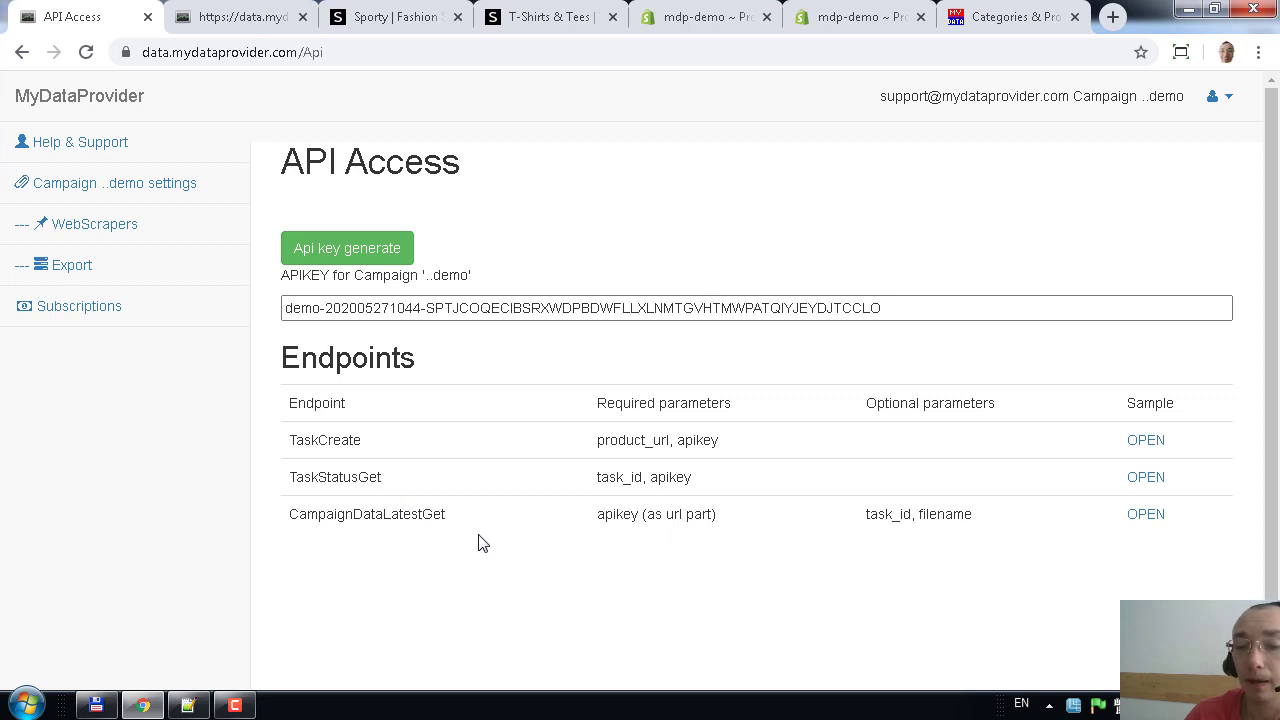
- Download the campaign's latest data through the sample of the CampaignDataLatestGet endpoint
double_click(306, 515)
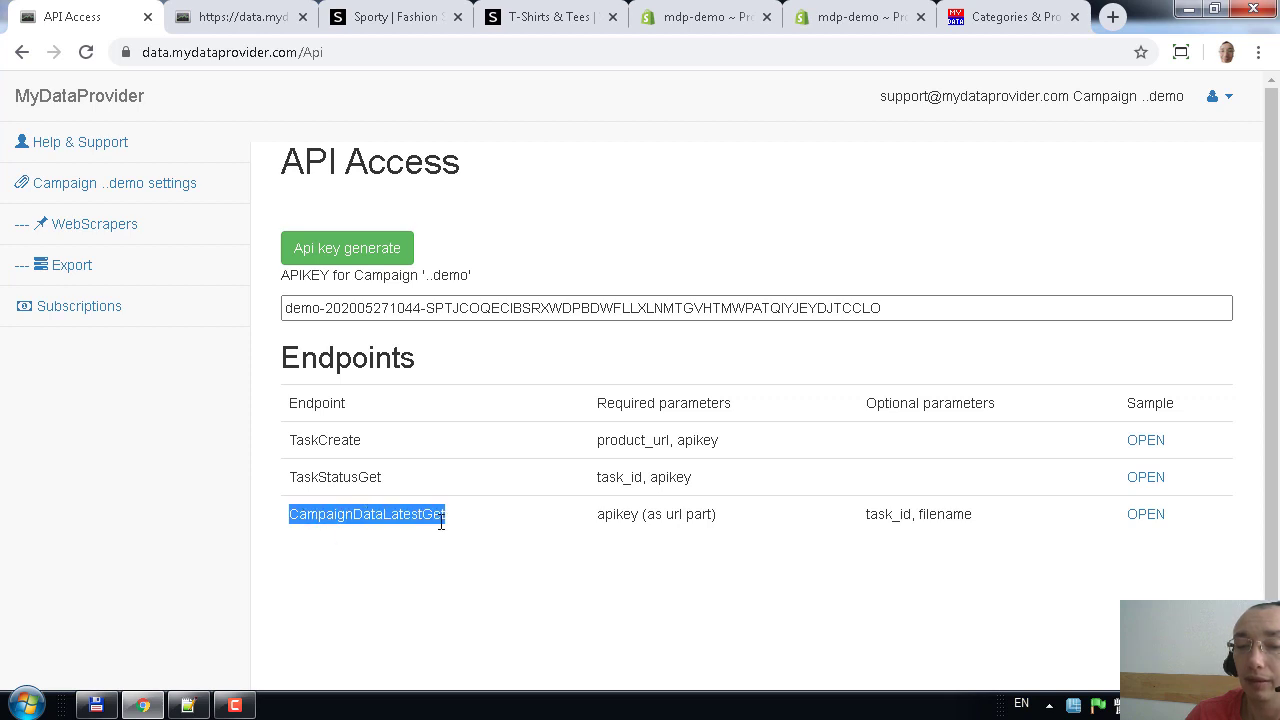
right_click(1148, 522)
left_click(1128, 530)
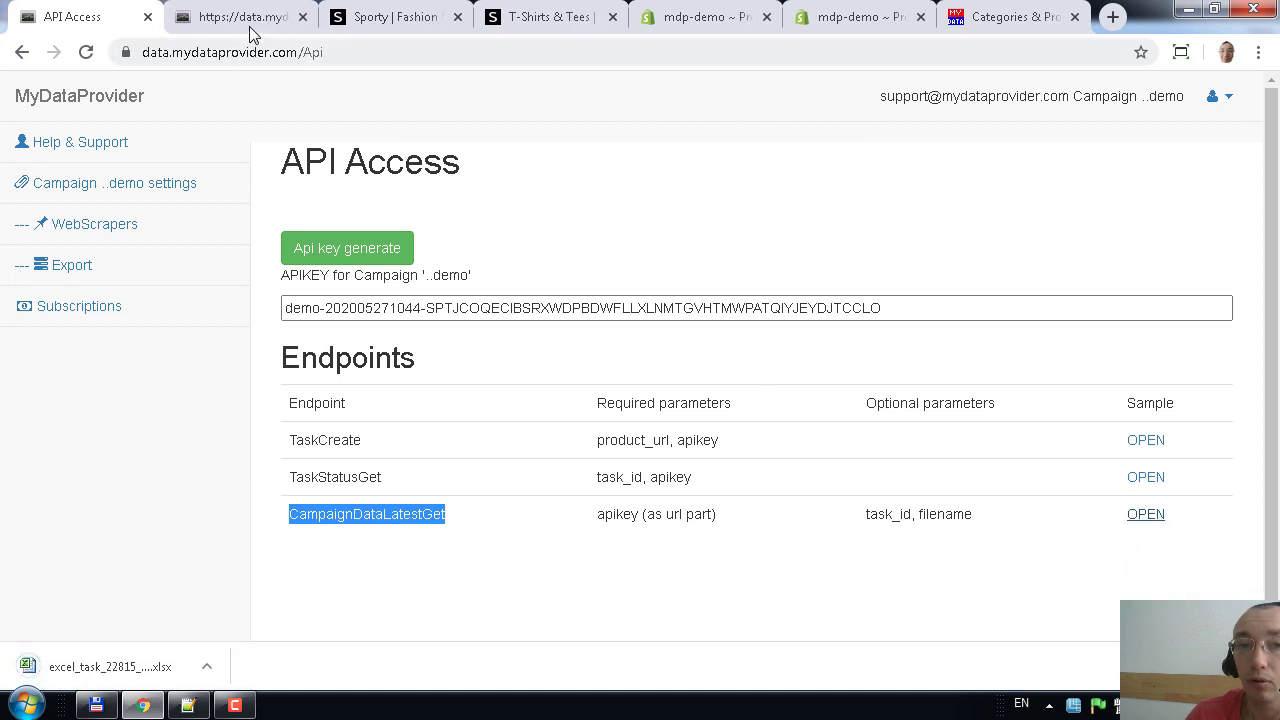
- Copy the CampaignDataLatestGet sample link containing the API key and paste it into a new Notepad++ document
right_click(1152, 520)
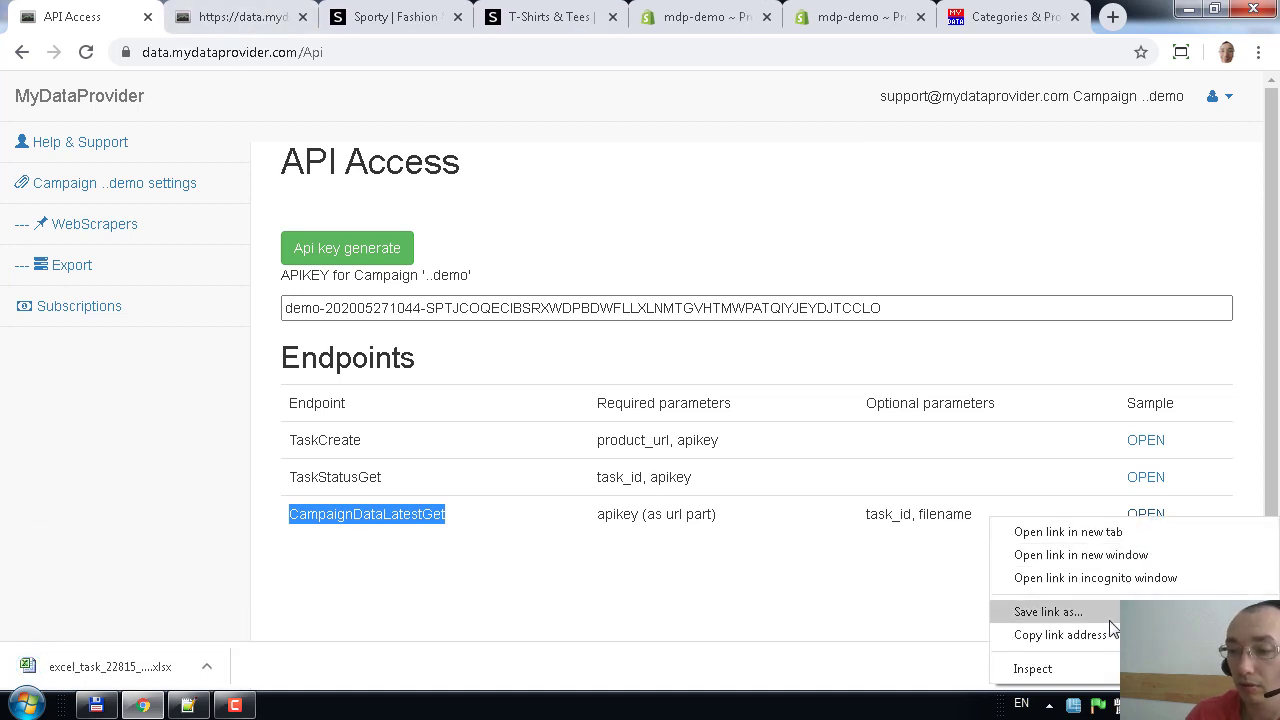
left_click(1104, 635)
left_click(188, 705)
left_click(14, 53)
key("ctrl+v")
key("Home")
left_click(477, 104, "shift")
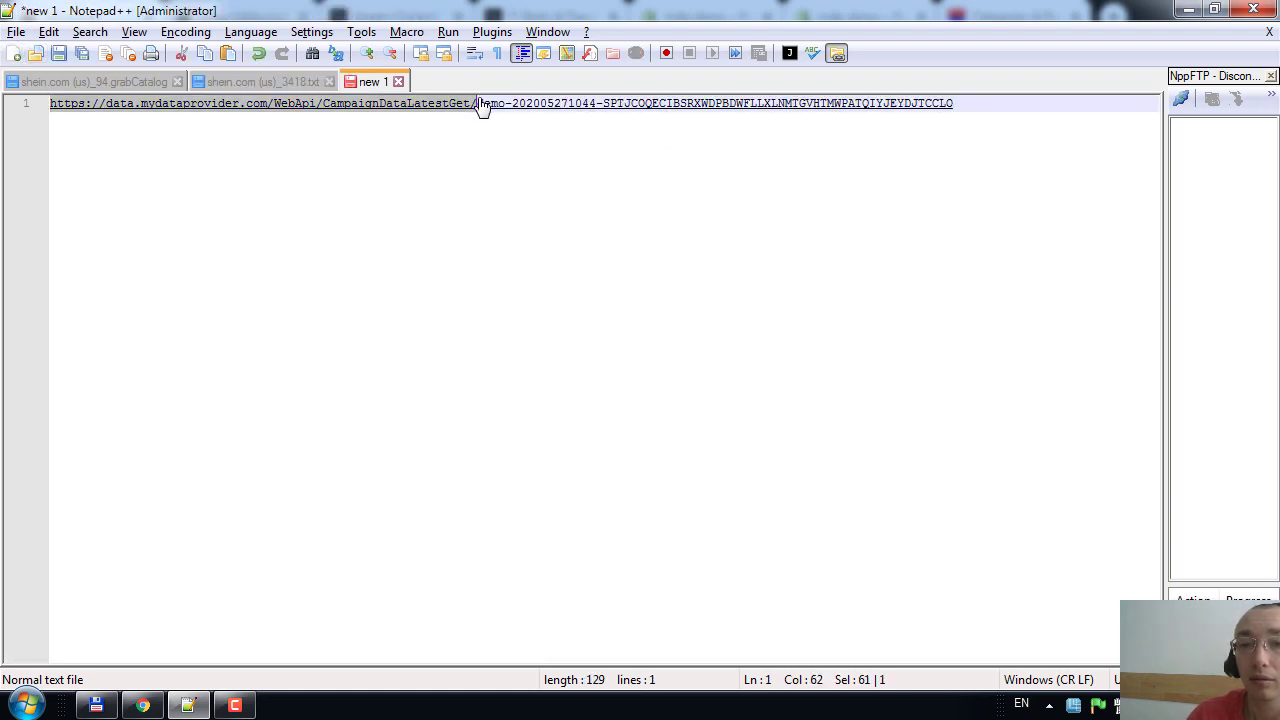
- Open the copied endpoint link with its API key in a separate Chrome window, then return to the API Access page
left_click(486, 104)
key("ctrl+a")
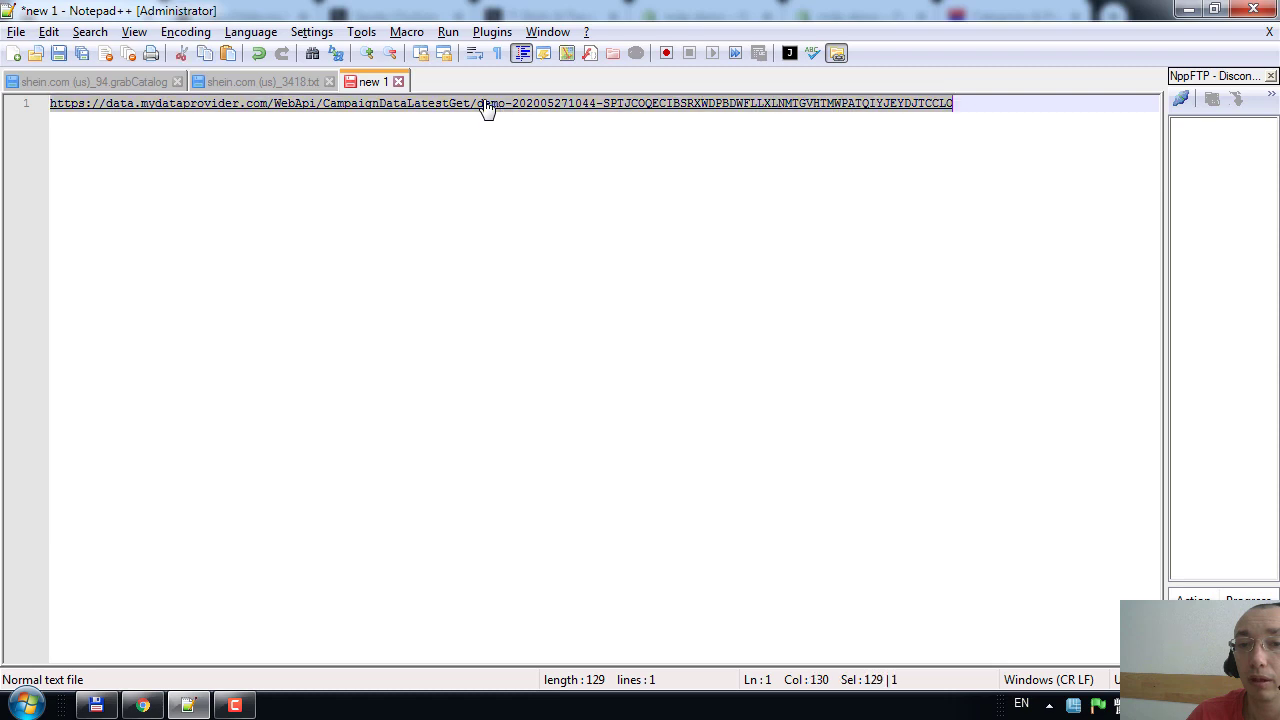
key("alt+Tab")
key("alt+Tab")
left_click(477, 104)
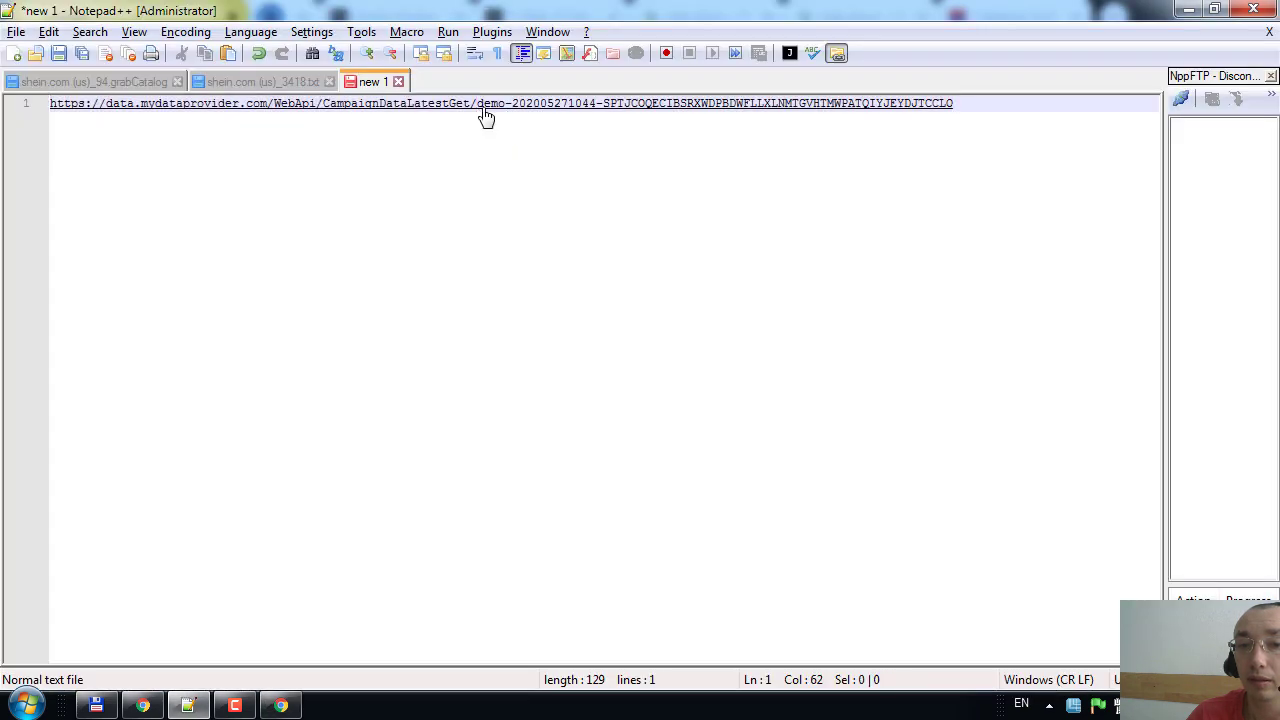
left_click(966, 103, "shift")
key("alt+Tab")
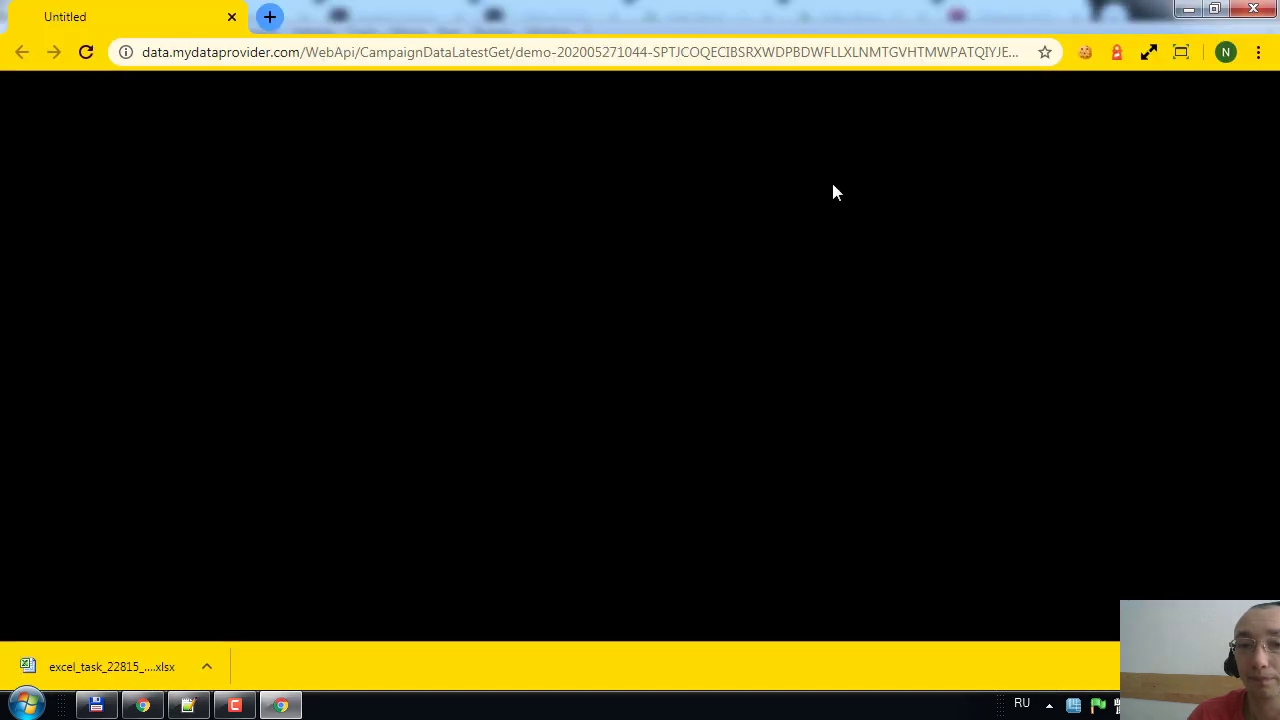
key("alt+Tab")
left_click(143, 705)
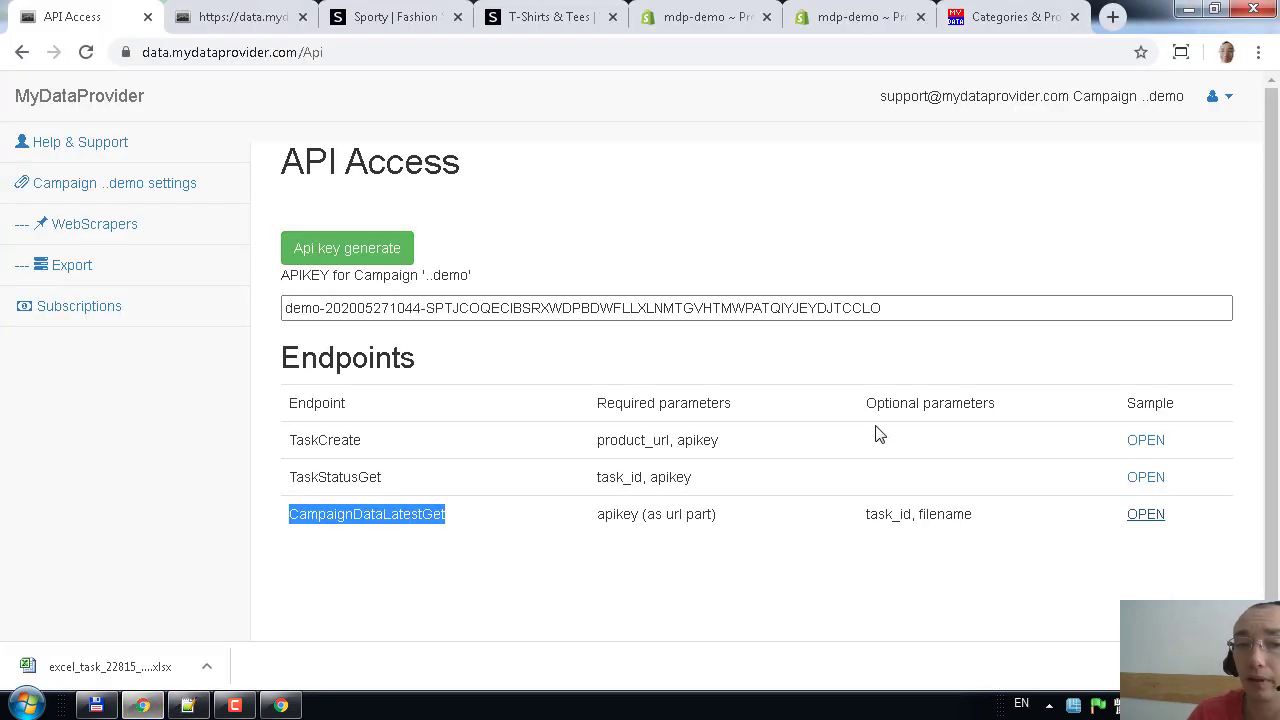
- Open the campaign's export configuration and review the available variants for exporting to file
left_click(128, 266)
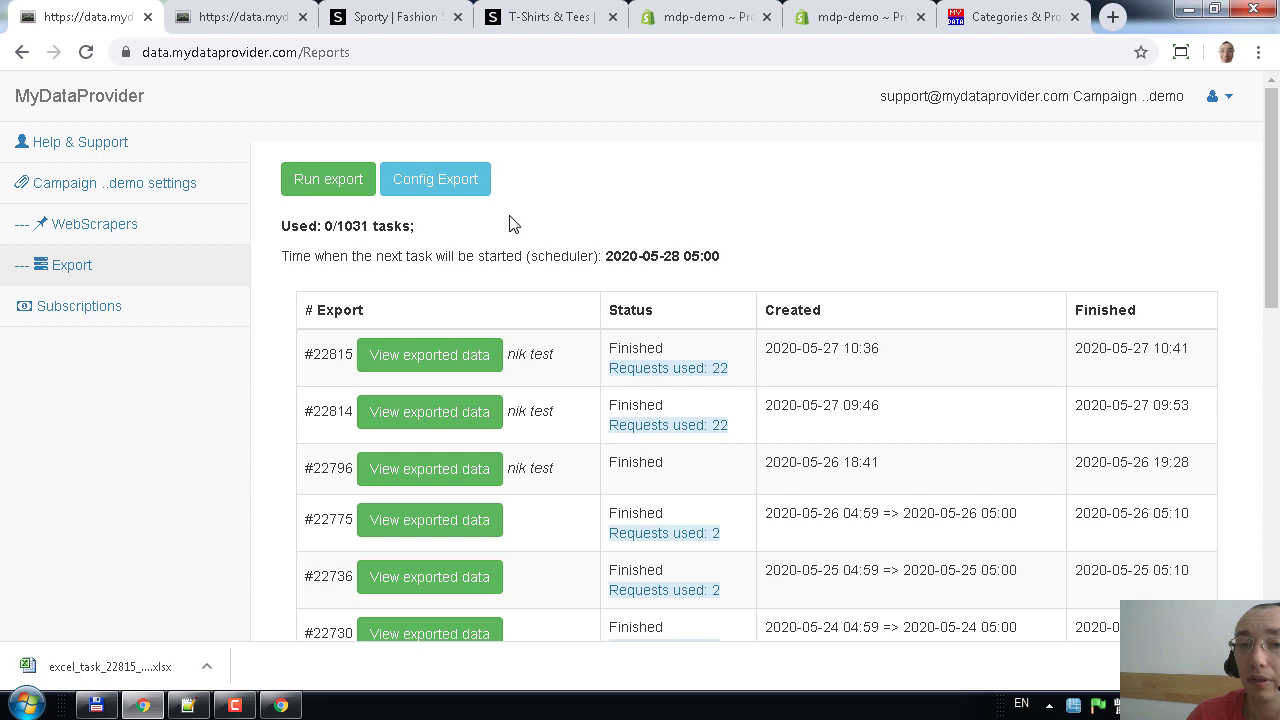
left_click(448, 184)
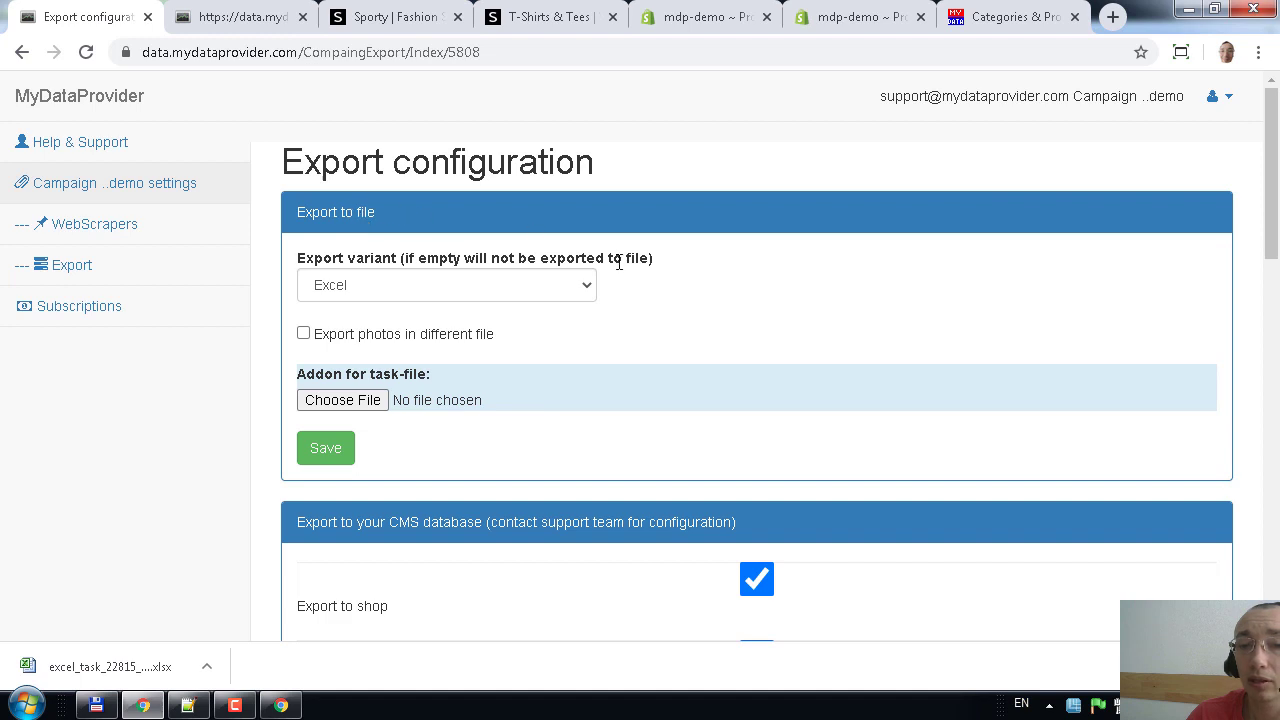
left_click(560, 288)
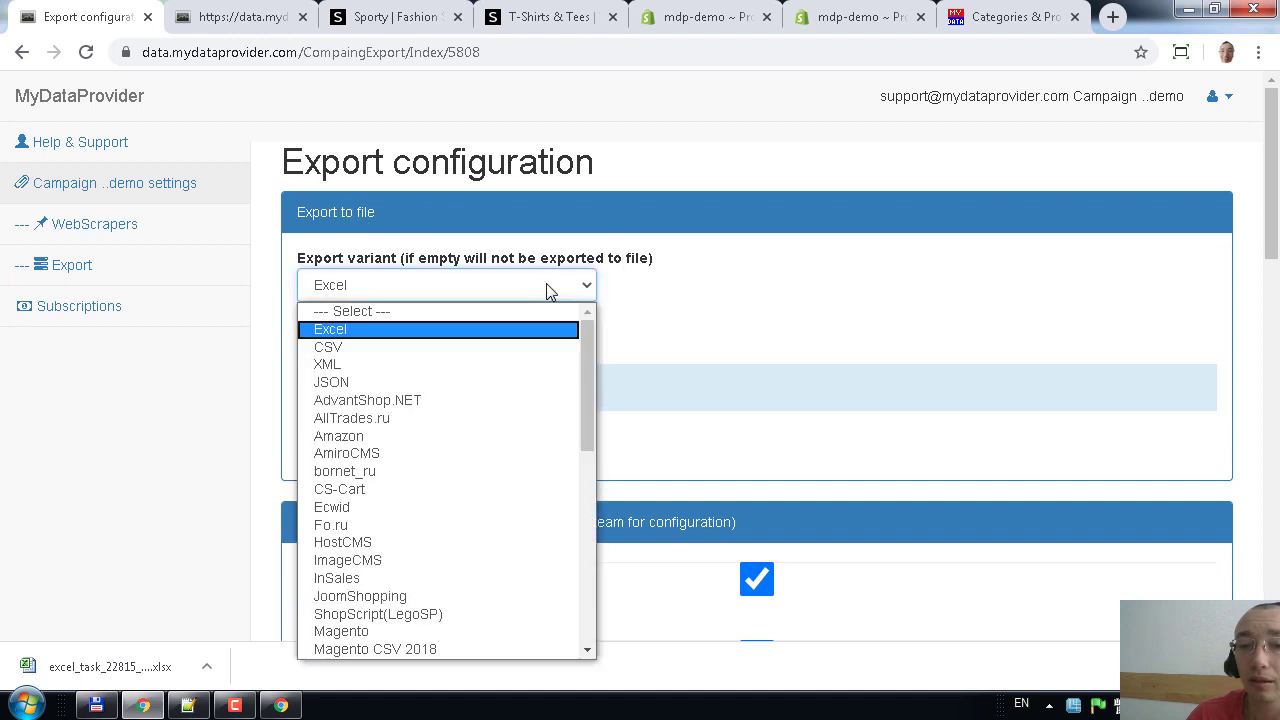
left_click(552, 290)
left_click_drag(298, 212, 390, 215)
left_click(540, 288)
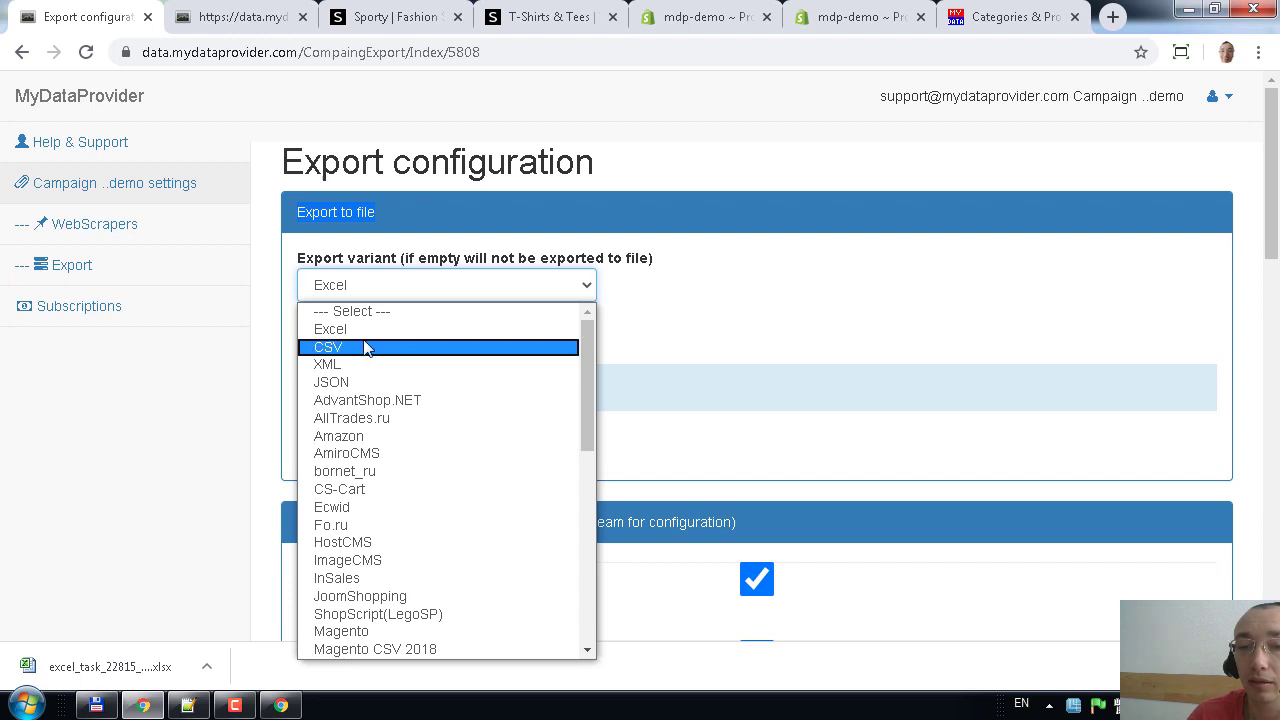
scroll(443, 386, "down", 5)
scroll(447, 390, "up", 5)
left_click(686, 320)
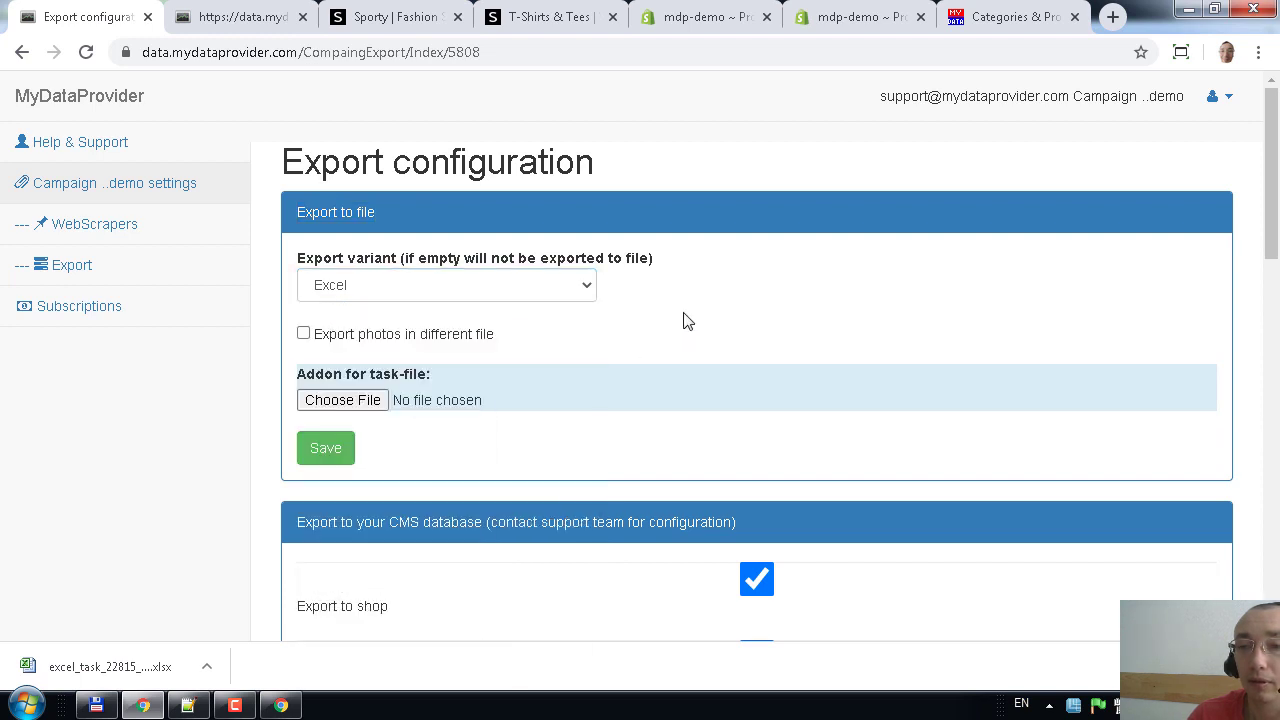
- Set the file export variant to Shopify and save the export configuration
left_click(519, 287)
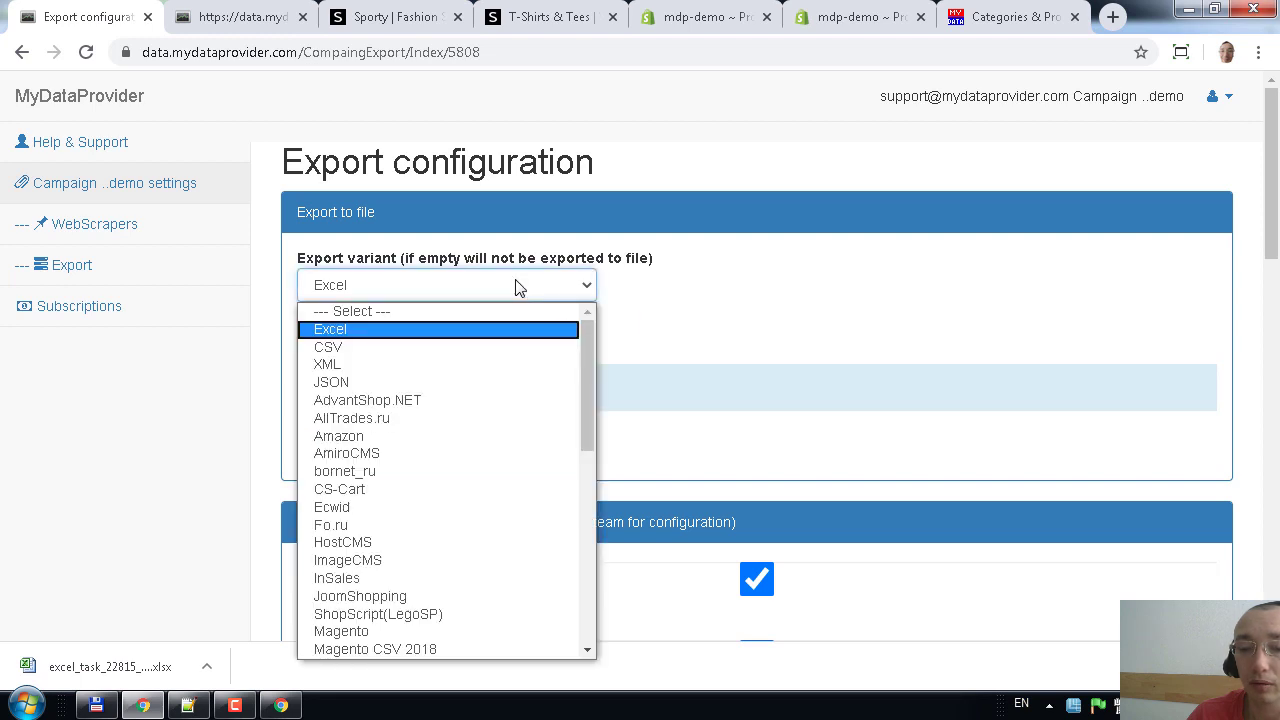
scroll(514, 409, "down", 5)
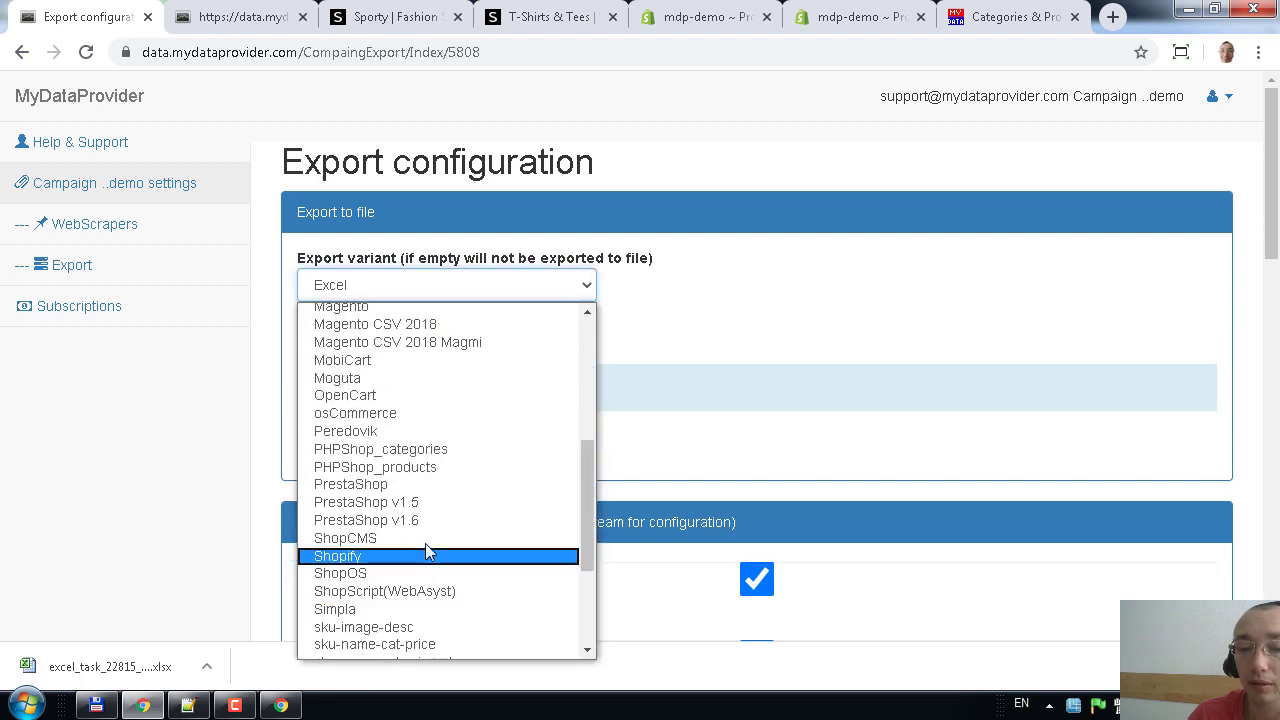
scroll(420, 423, "down", 3)
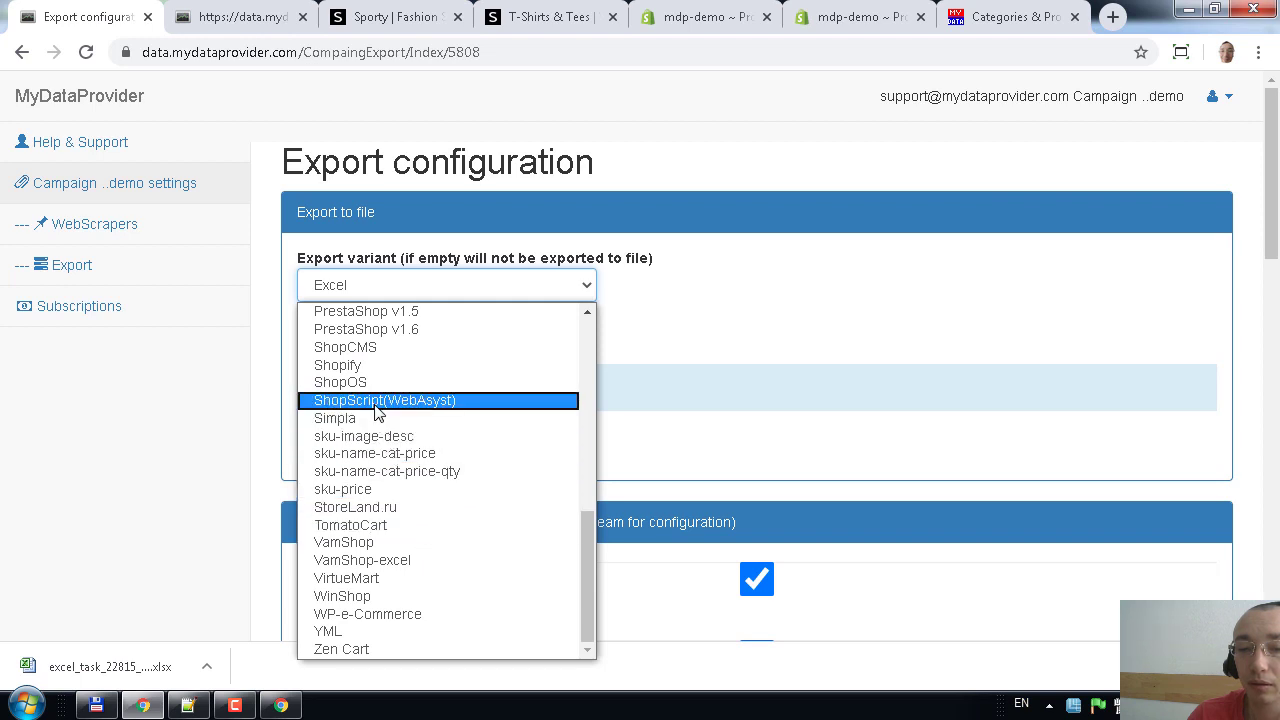
left_click(372, 366)
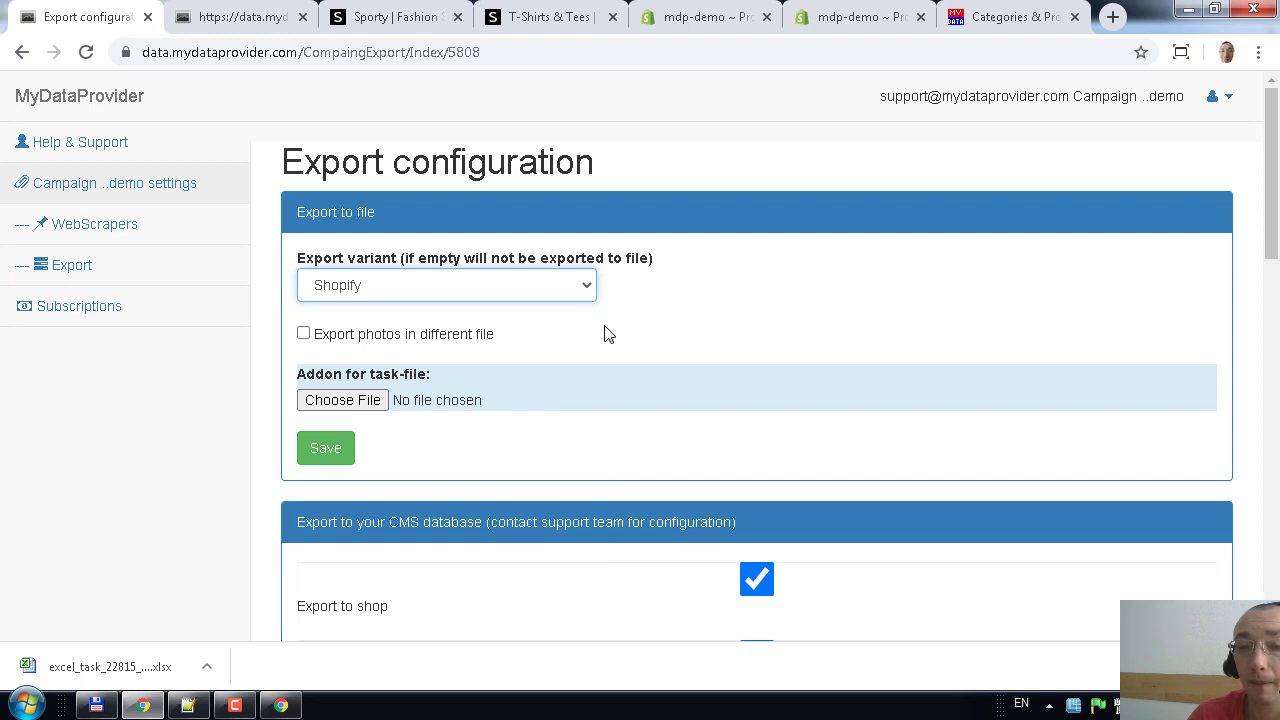
left_click(330, 455)
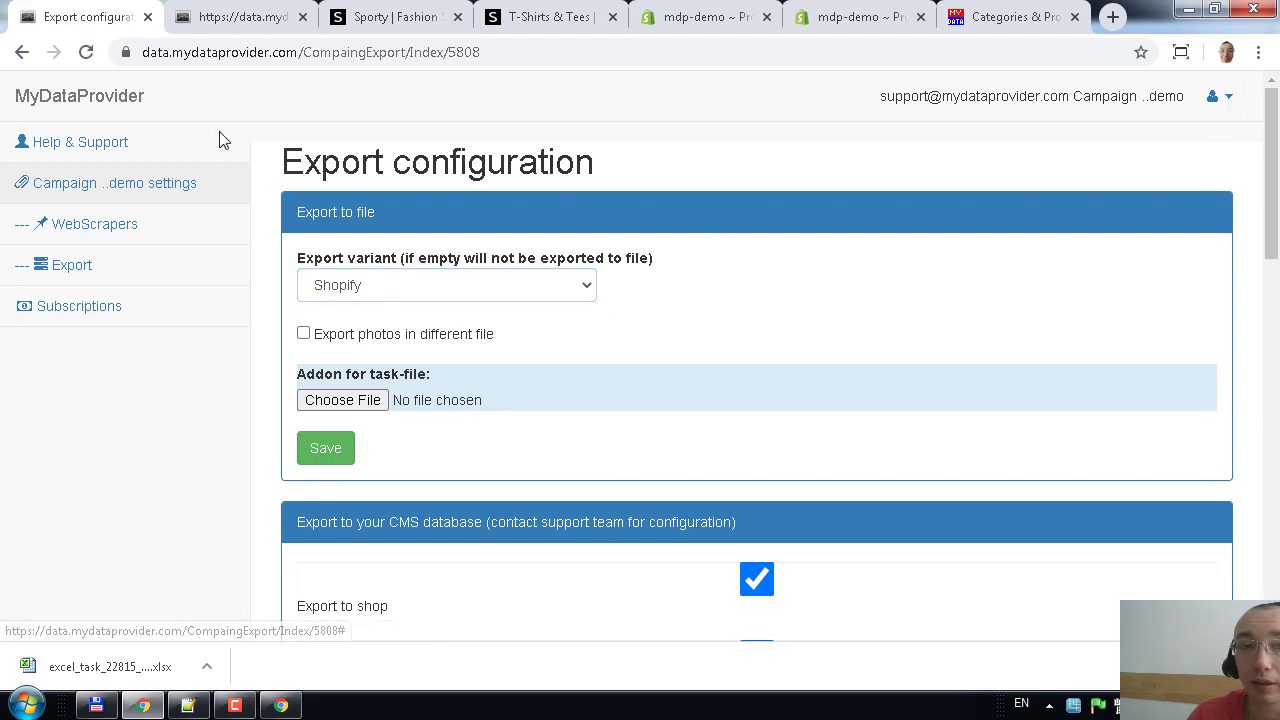
- Return to the API Access page, examine the three endpoints and their required and optional parameters, and open the campaign's export task list
left_click(22, 55)
left_click(22, 55)
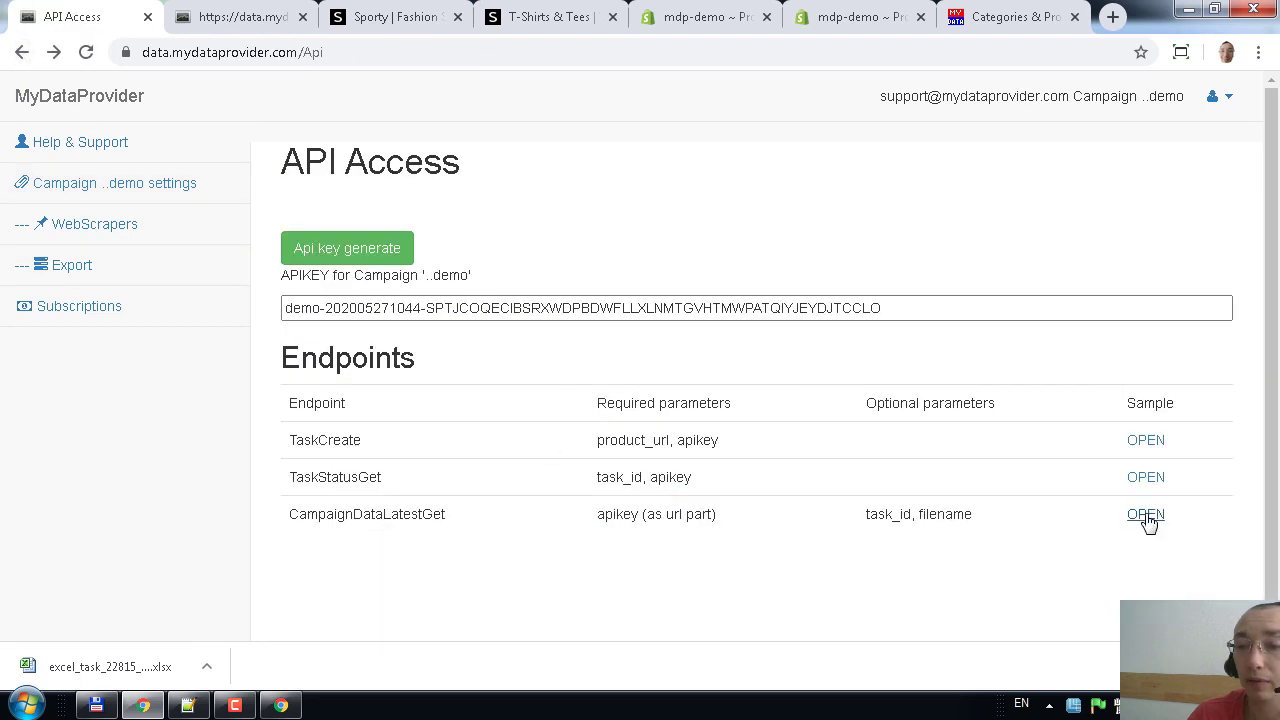
left_click_drag(288, 518, 722, 517)
left_click_drag(290, 440, 733, 485)
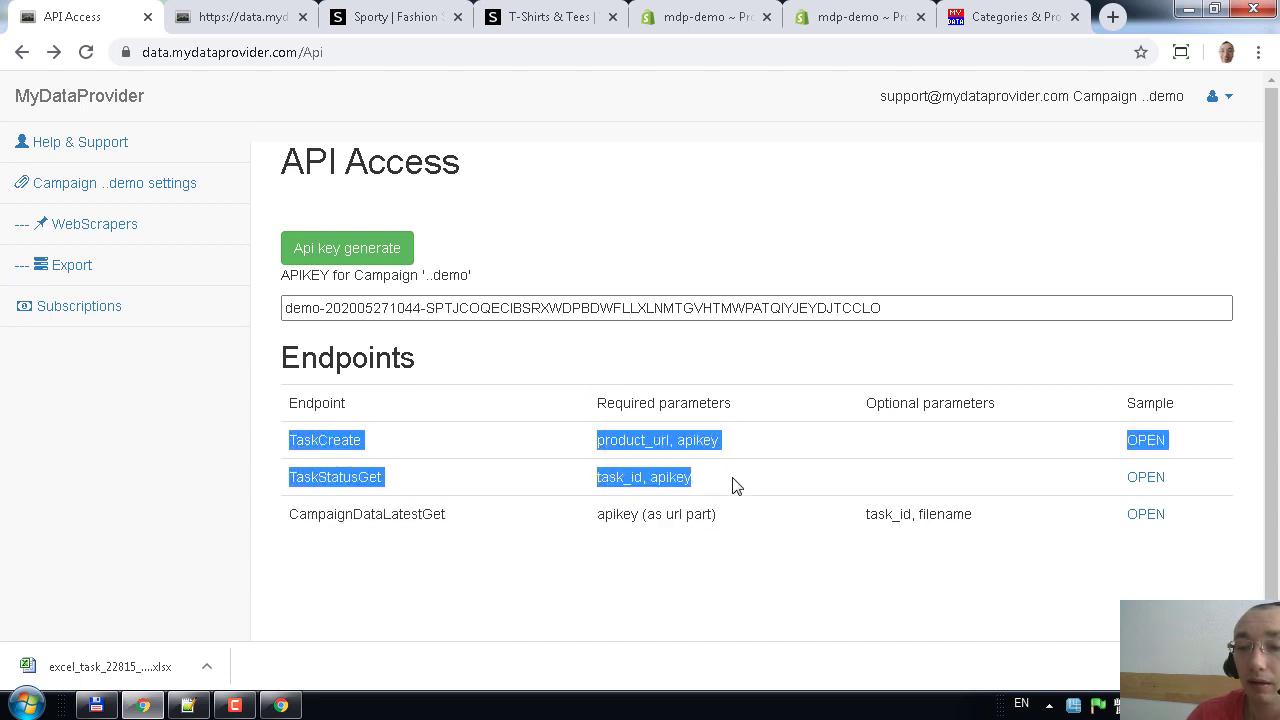
left_click(730, 487)
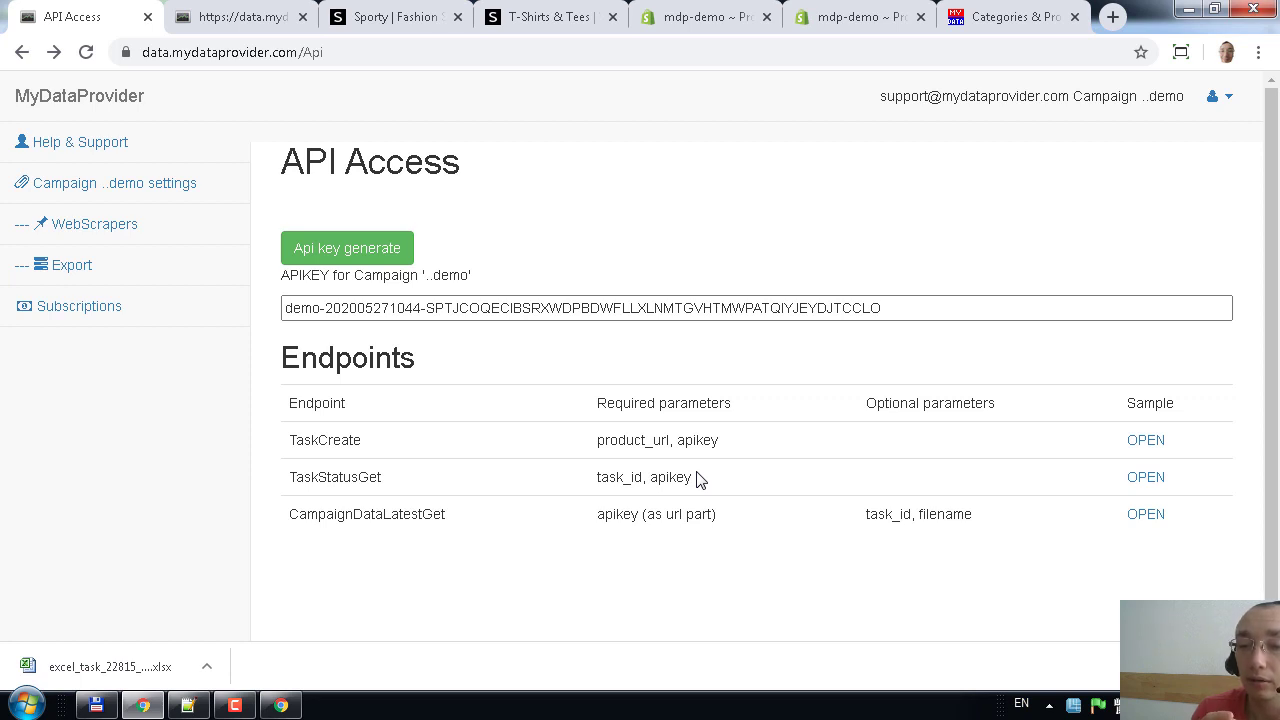
double_click(331, 455)
double_click(334, 477)
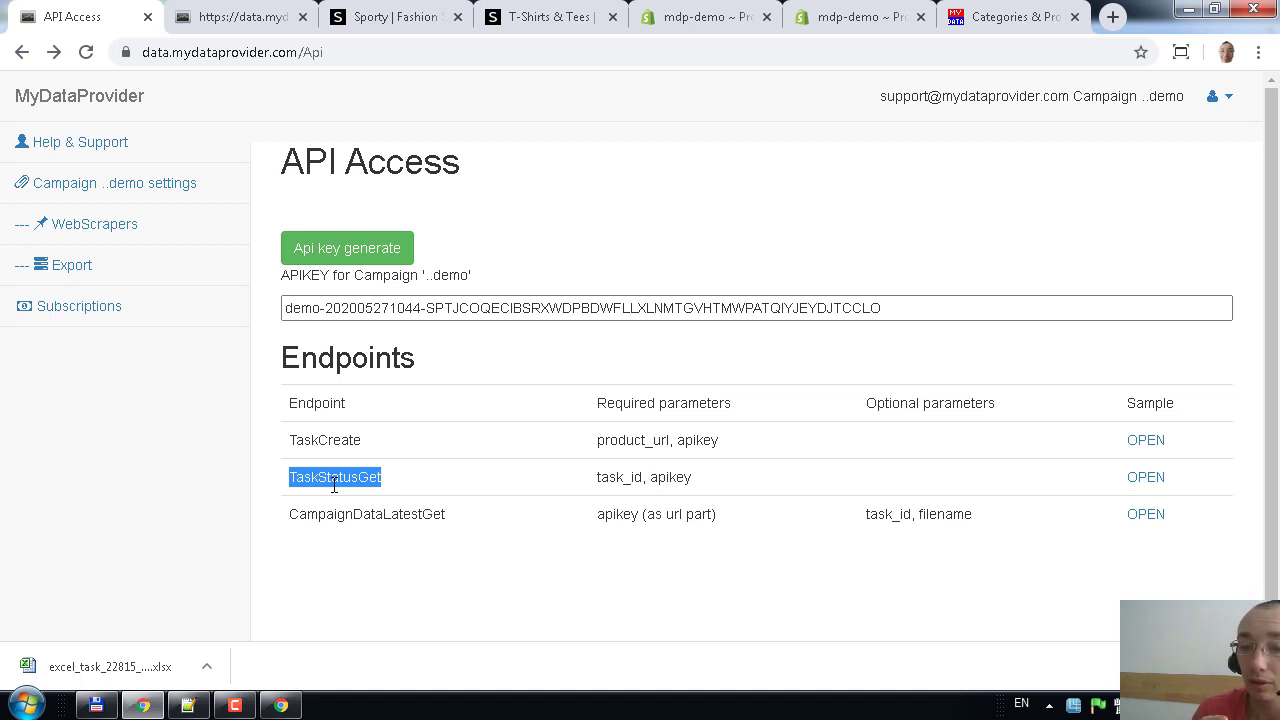
double_click(367, 514)
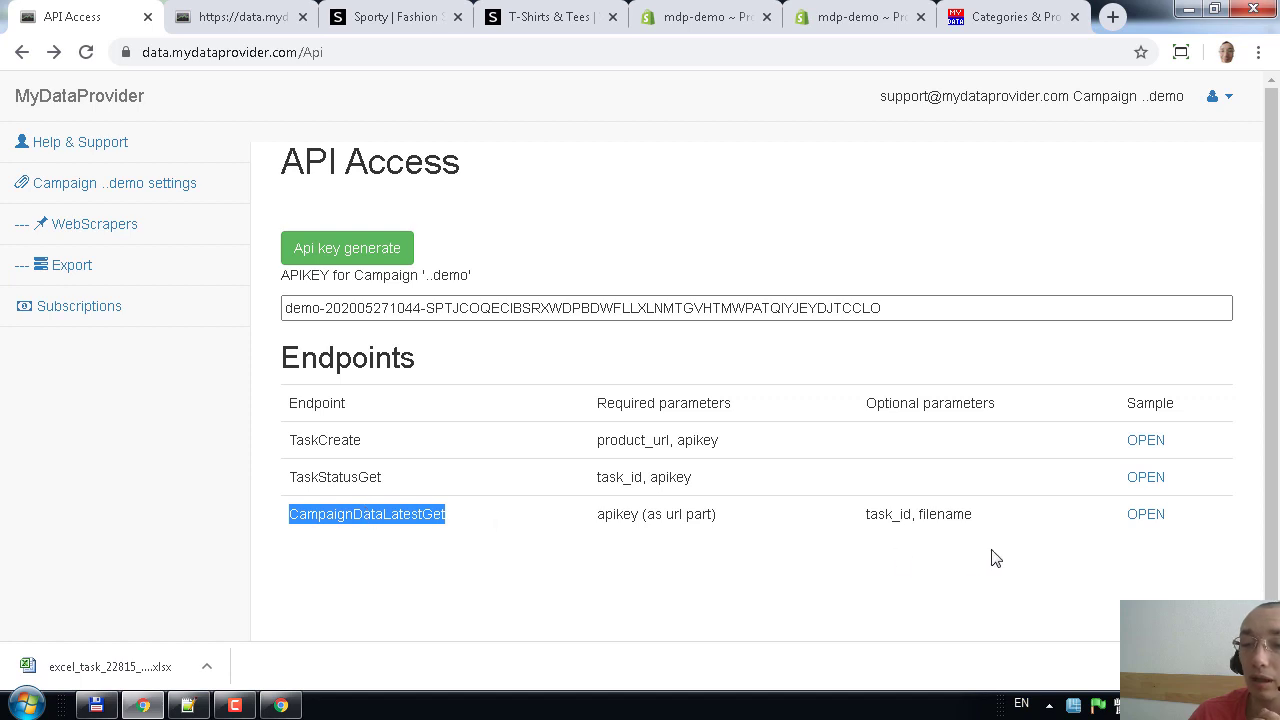
double_click(893, 514)
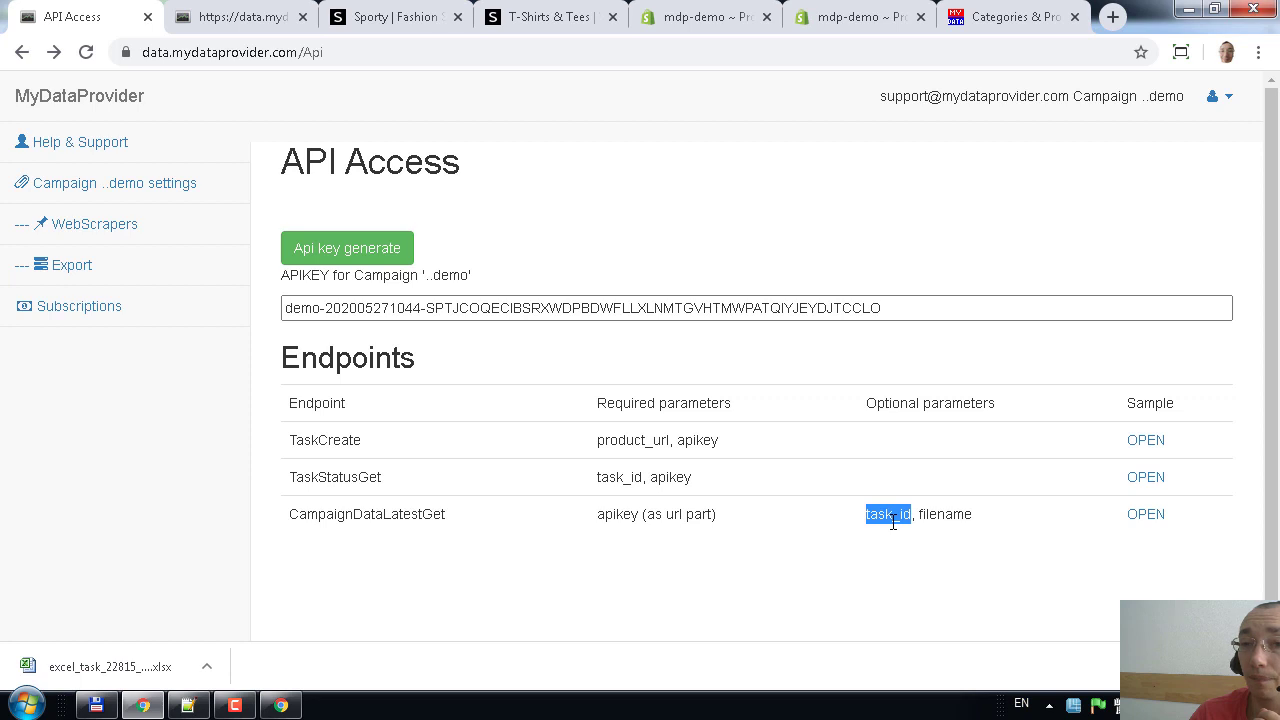
left_click(149, 268)
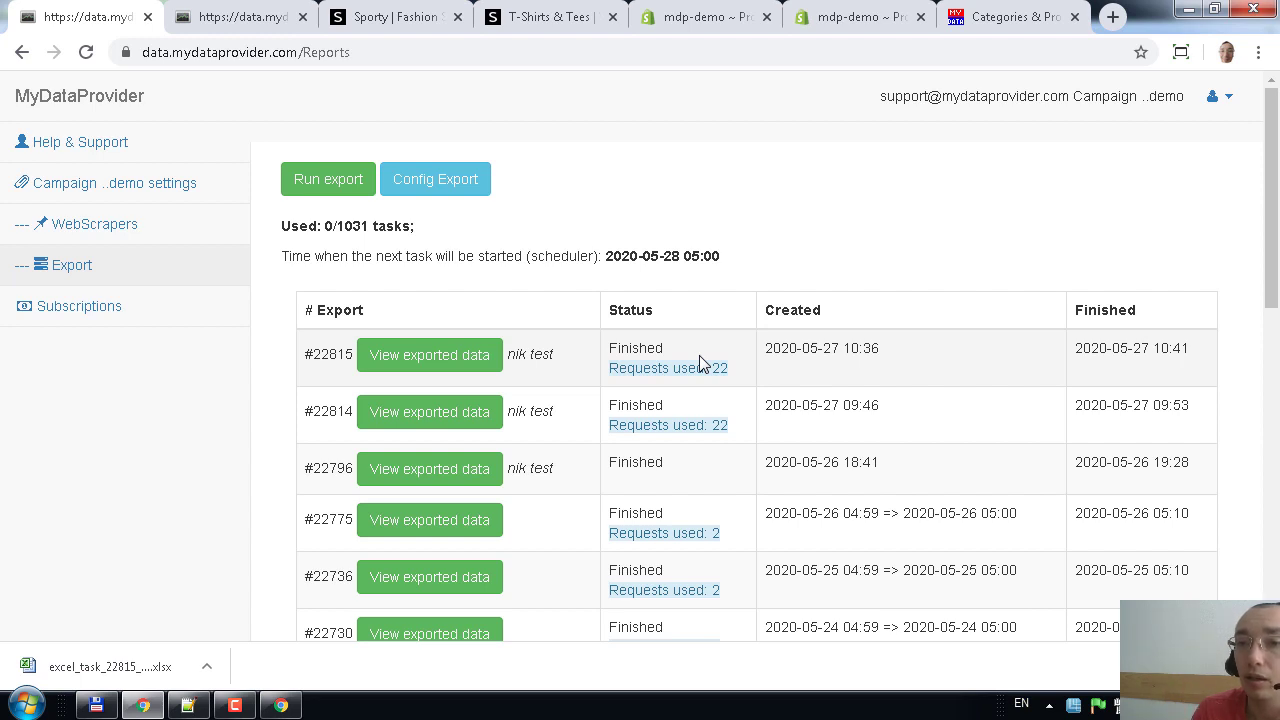
- Preview the Cartoon Print Top With Shorts product from the mdp-demo Shopify store and check its price, color and size options
left_click(743, 26)
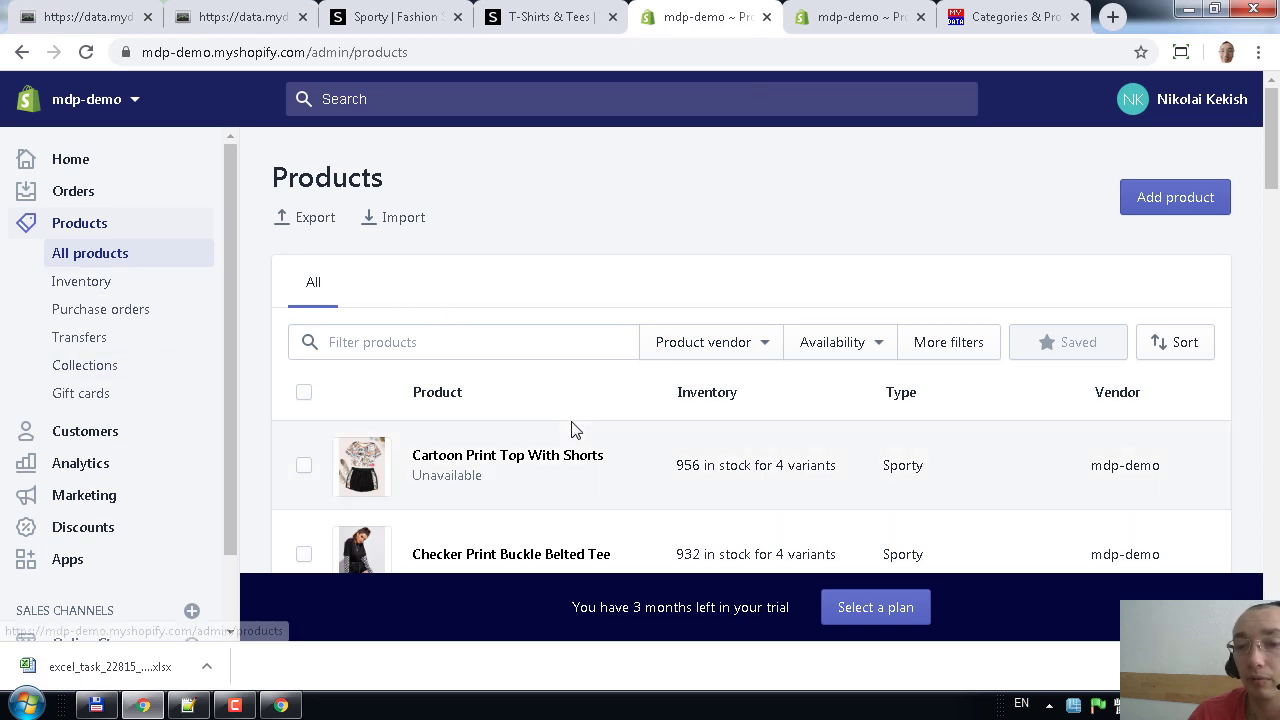
scroll(571, 429, "down", 2)
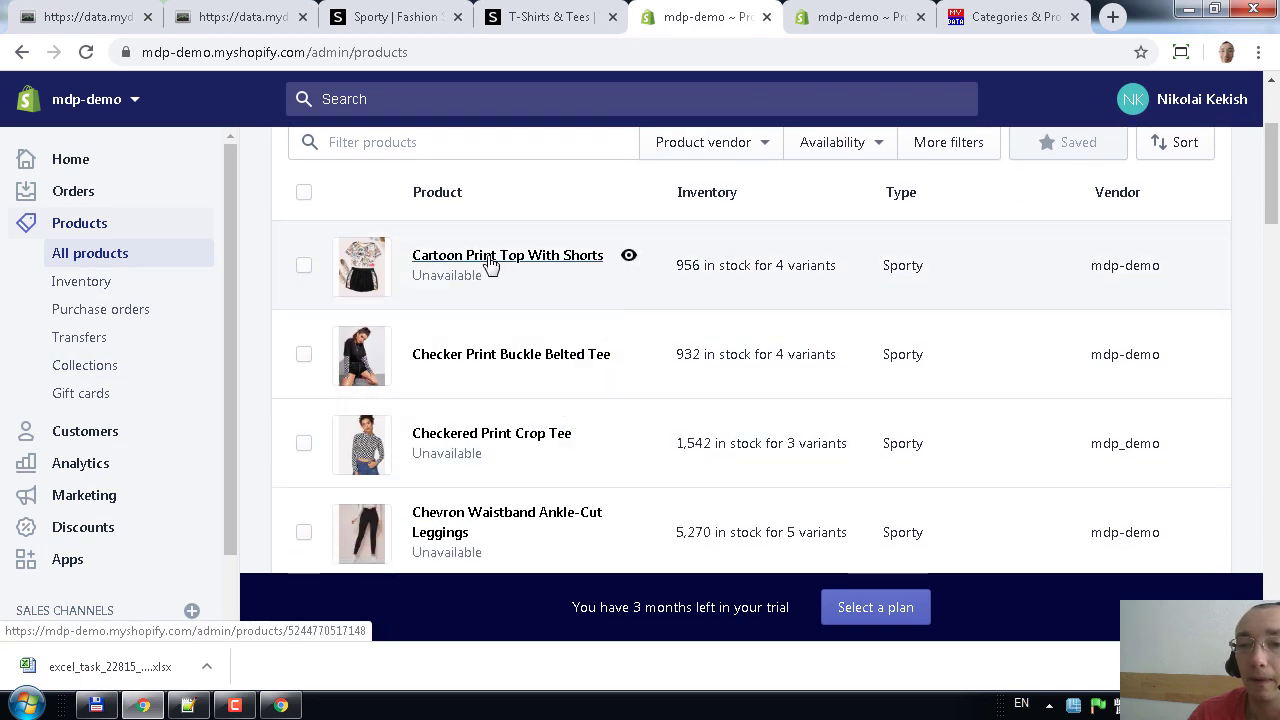
left_click(629, 256)
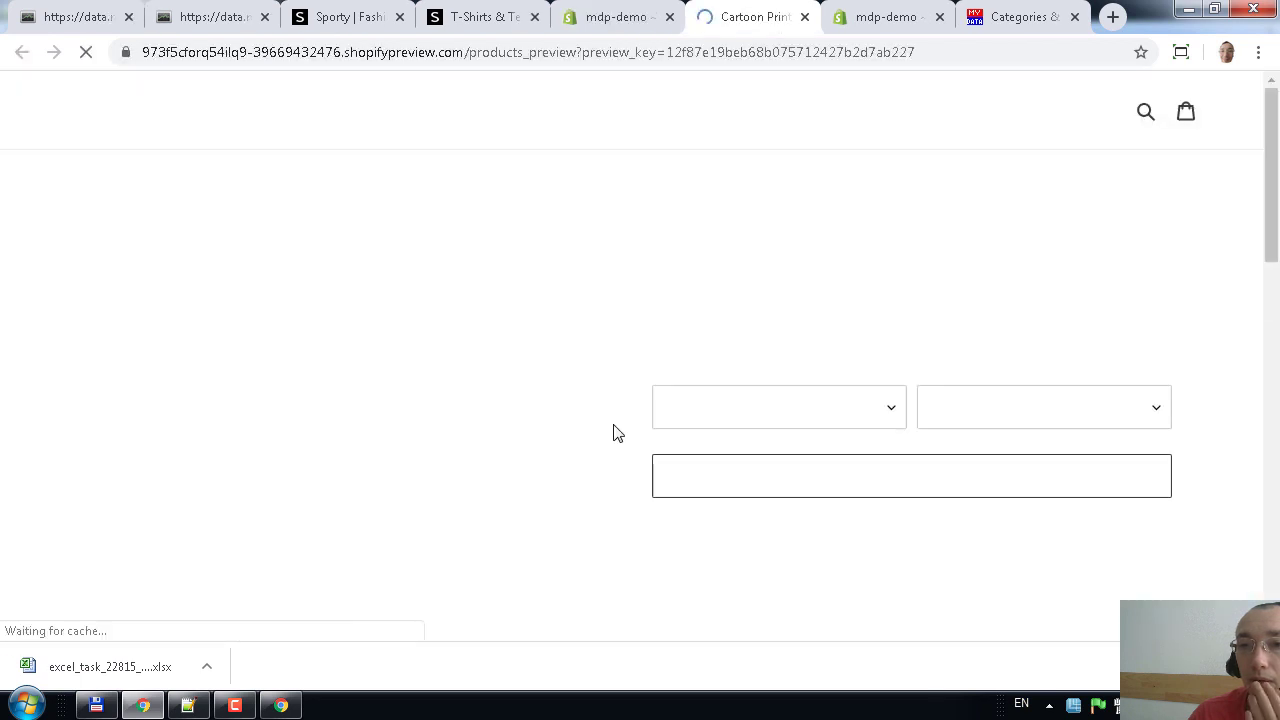
left_click_drag(671, 226, 935, 282)
left_click_drag(668, 277, 791, 271)
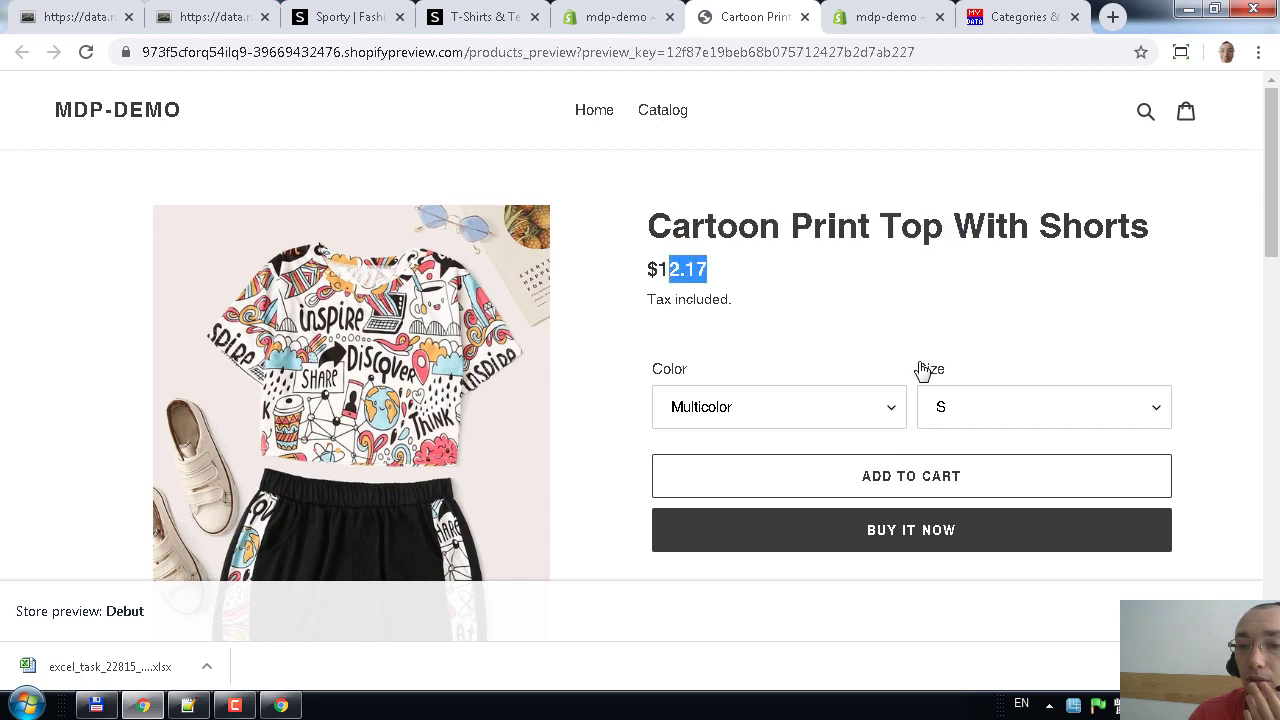
scroll(894, 363, "down", 1)
left_click(885, 325)
left_click(886, 315)
left_click(996, 314)
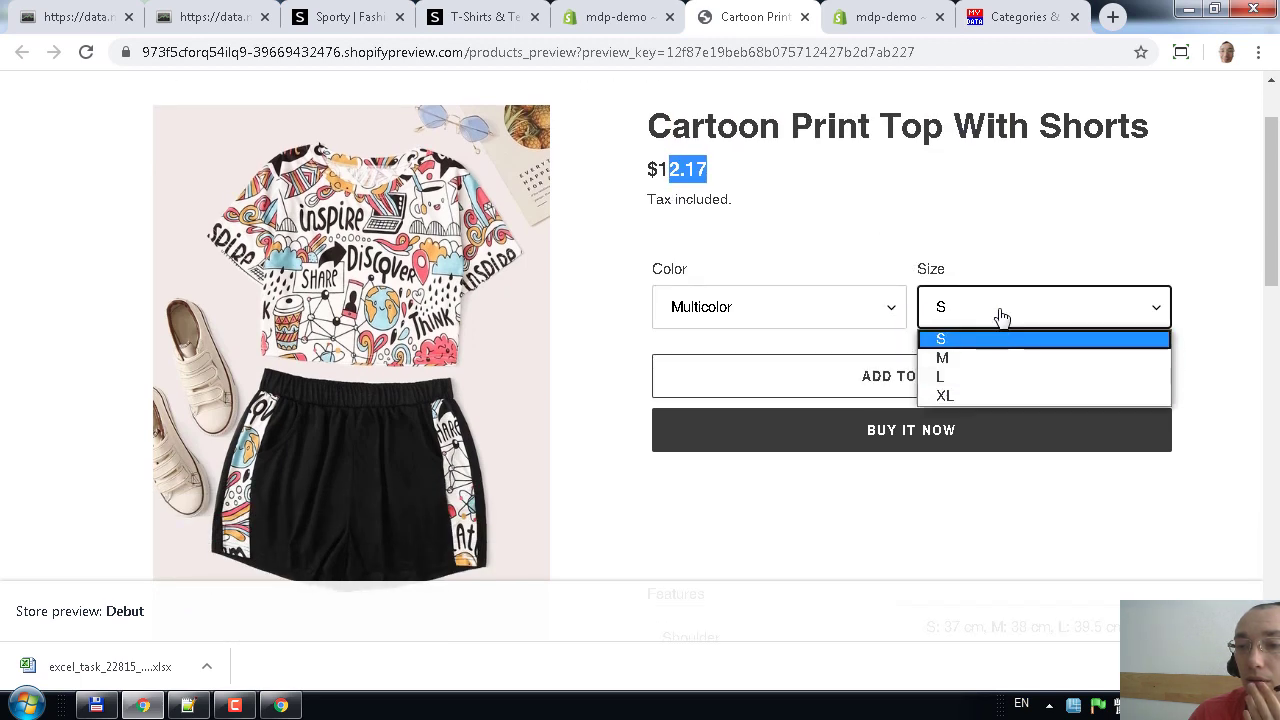
left_click(1015, 260)
- Examine the product photos and the Features size table on the Cartoon Print Top With Shorts preview page
scroll(714, 406, "down", 5)
scroll(383, 423, "up", 6)
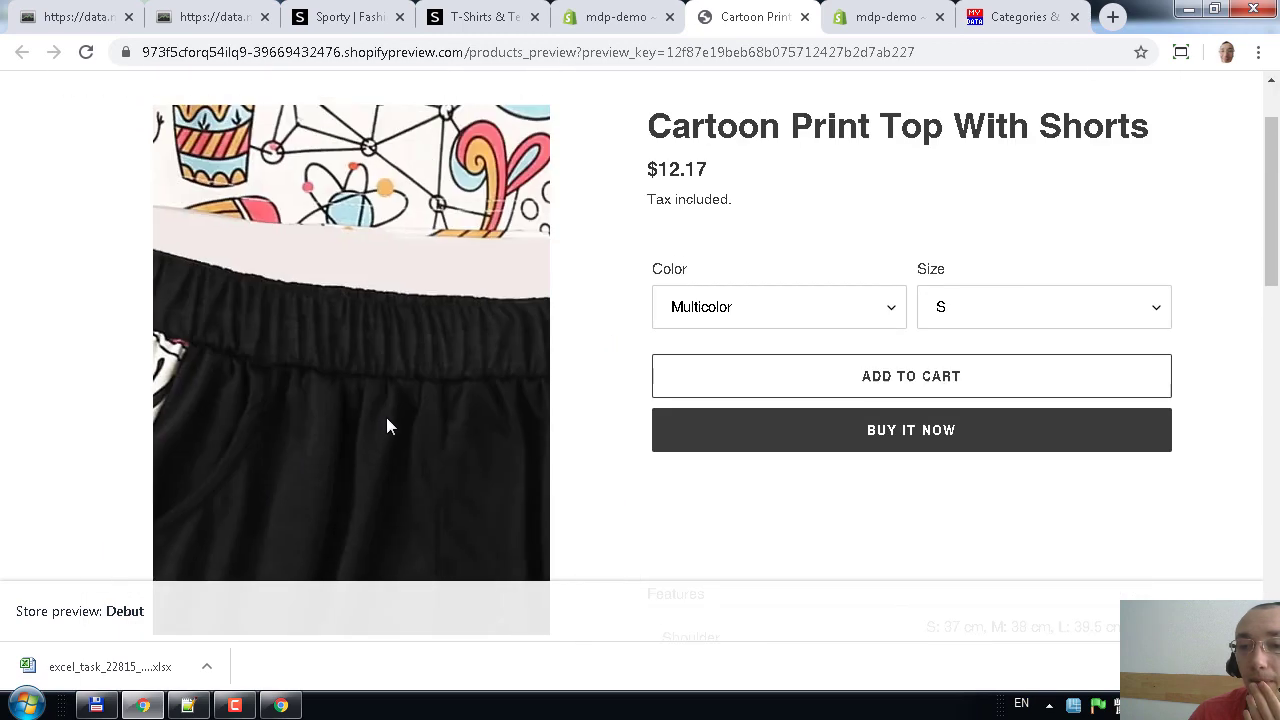
scroll(571, 417, "down", 5)
scroll(575, 348, "down", 1)
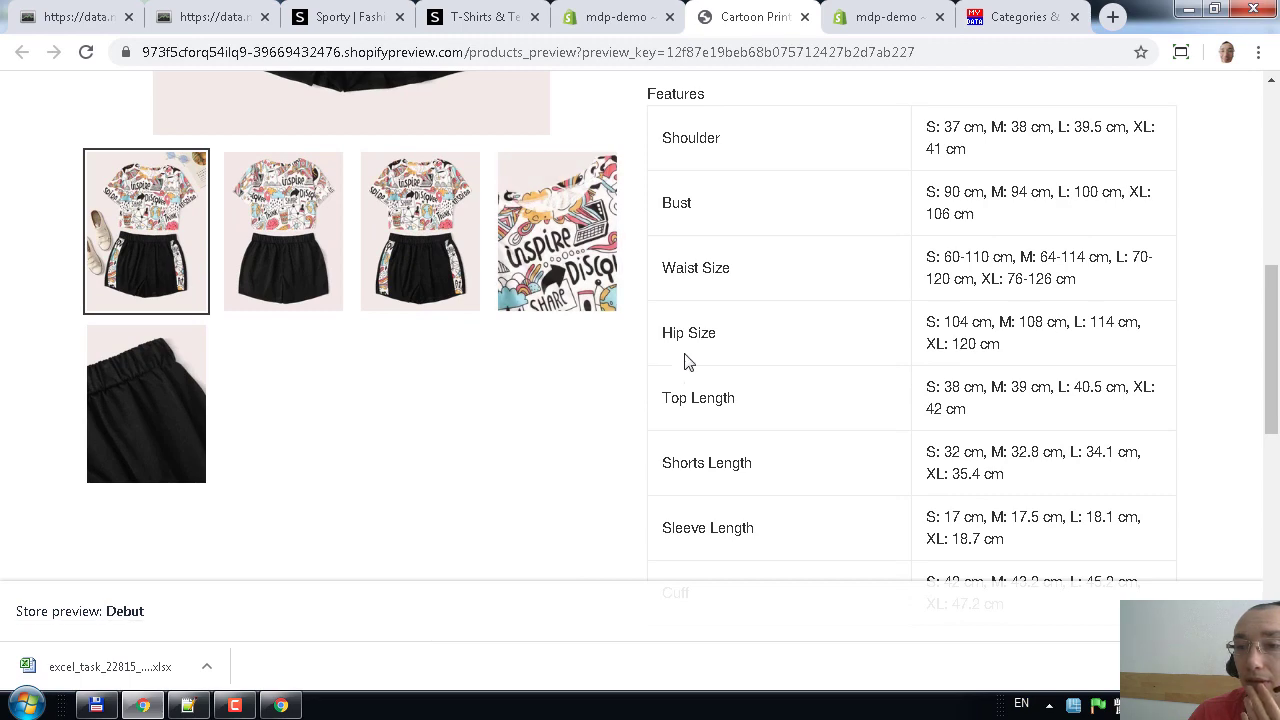
left_click_drag(757, 140, 997, 430)
scroll(1037, 388, "down", 3)
scroll(1034, 403, "up", 4)
left_click(990, 434)
scroll(963, 474, "up", 5)
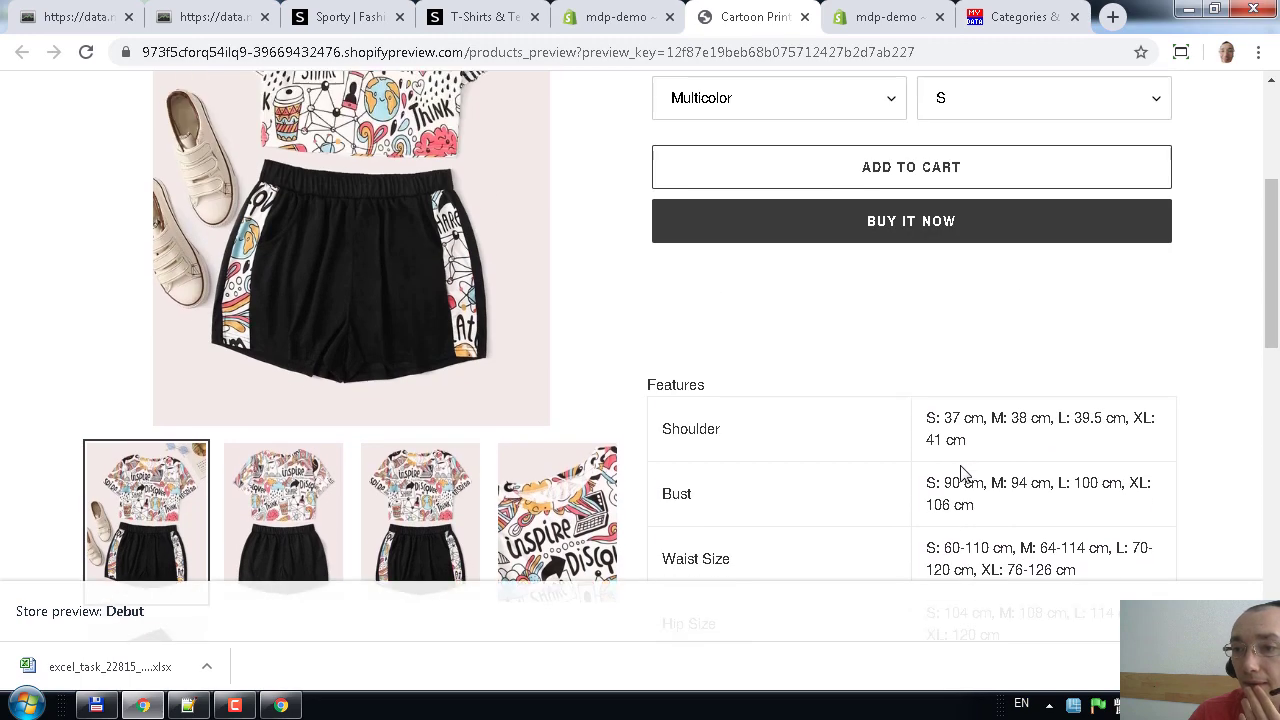